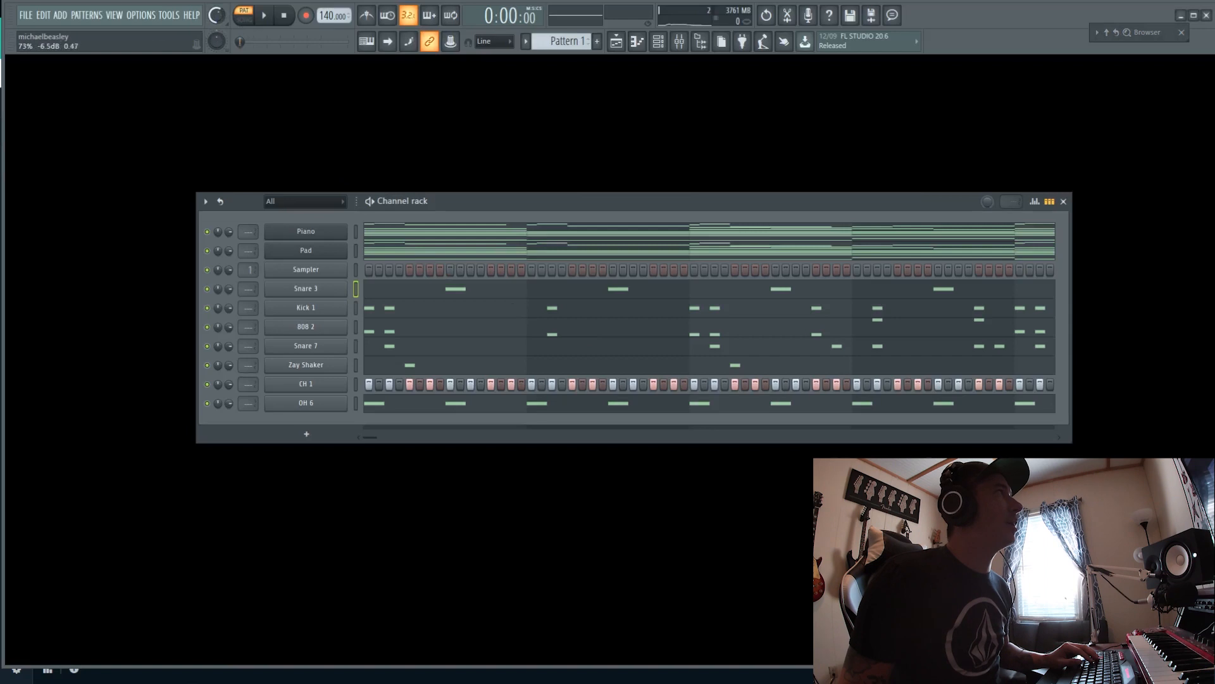
# Step: Select all the channels in the rack and route them to consecutive mixer tracks starting from Insert 1
pyautogui.press('space')
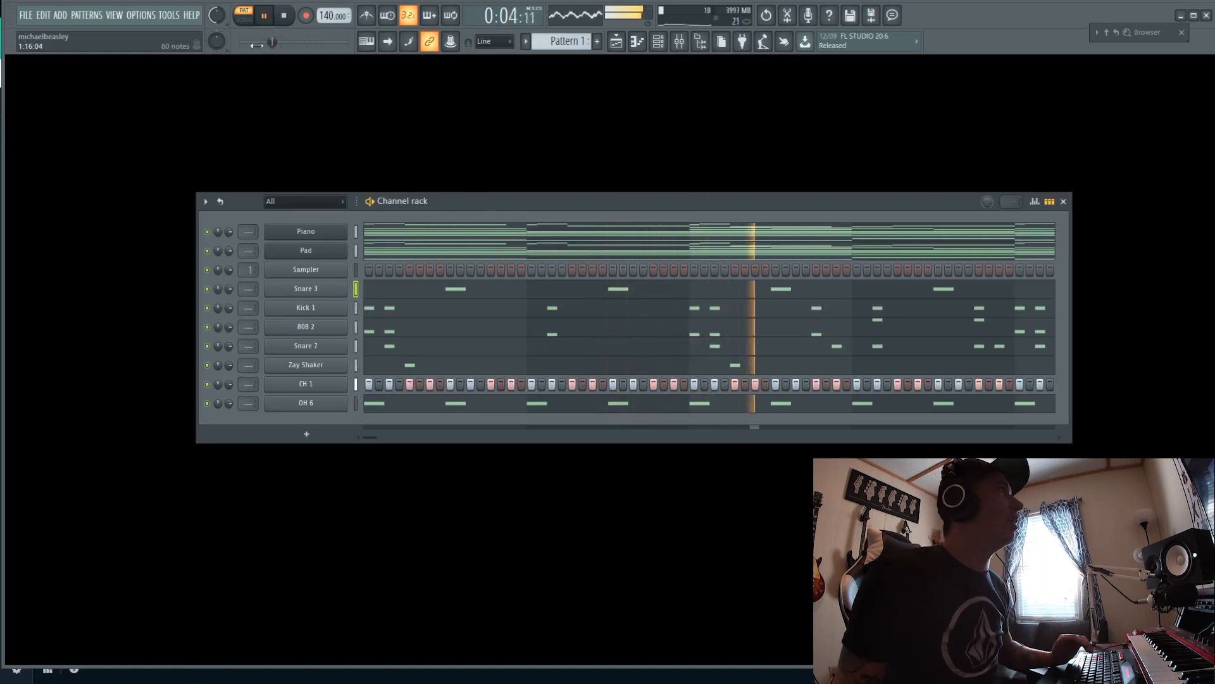
pyautogui.rightClick(220, 19)
pyautogui.click(356, 402)
pyautogui.rightClick(355, 404)
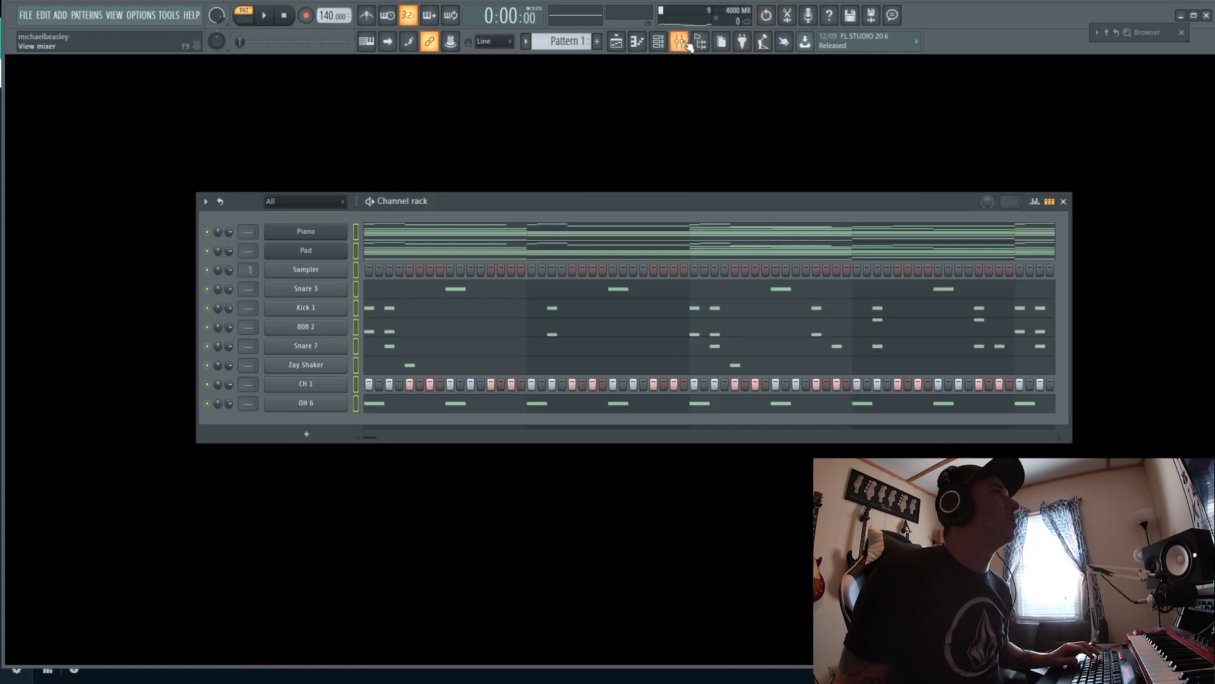
pyautogui.rightClick(355, 404)
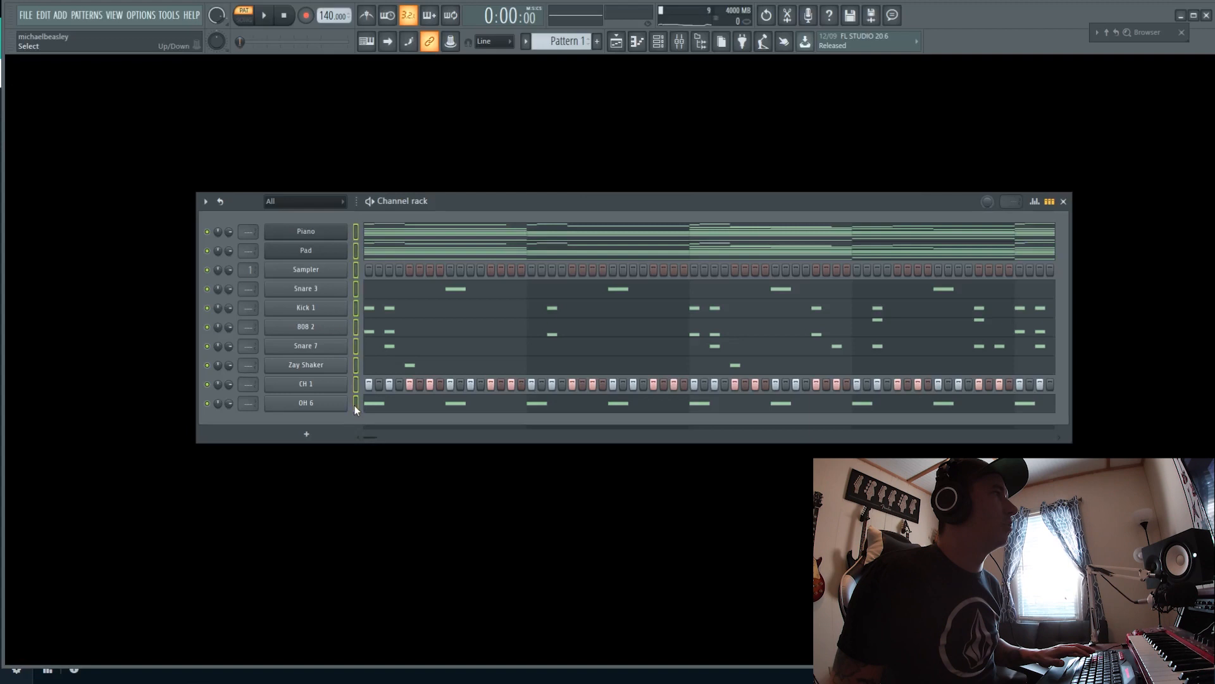
pyautogui.click(680, 41)
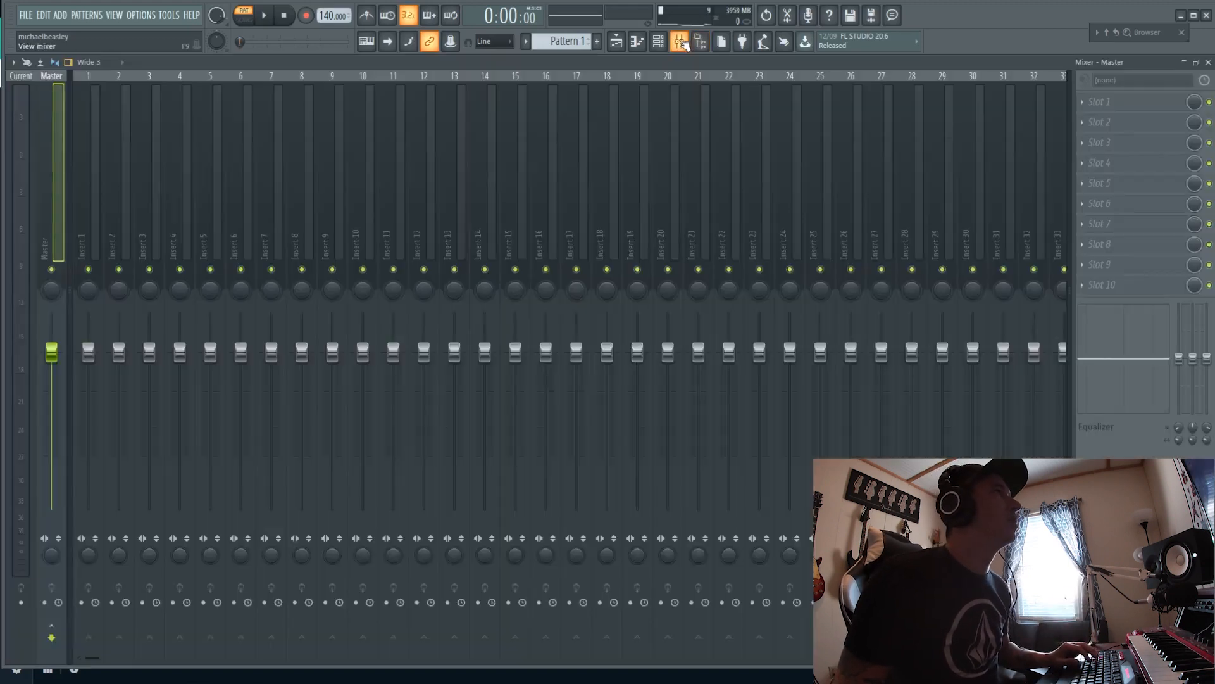
pyautogui.rightClick(83, 215)
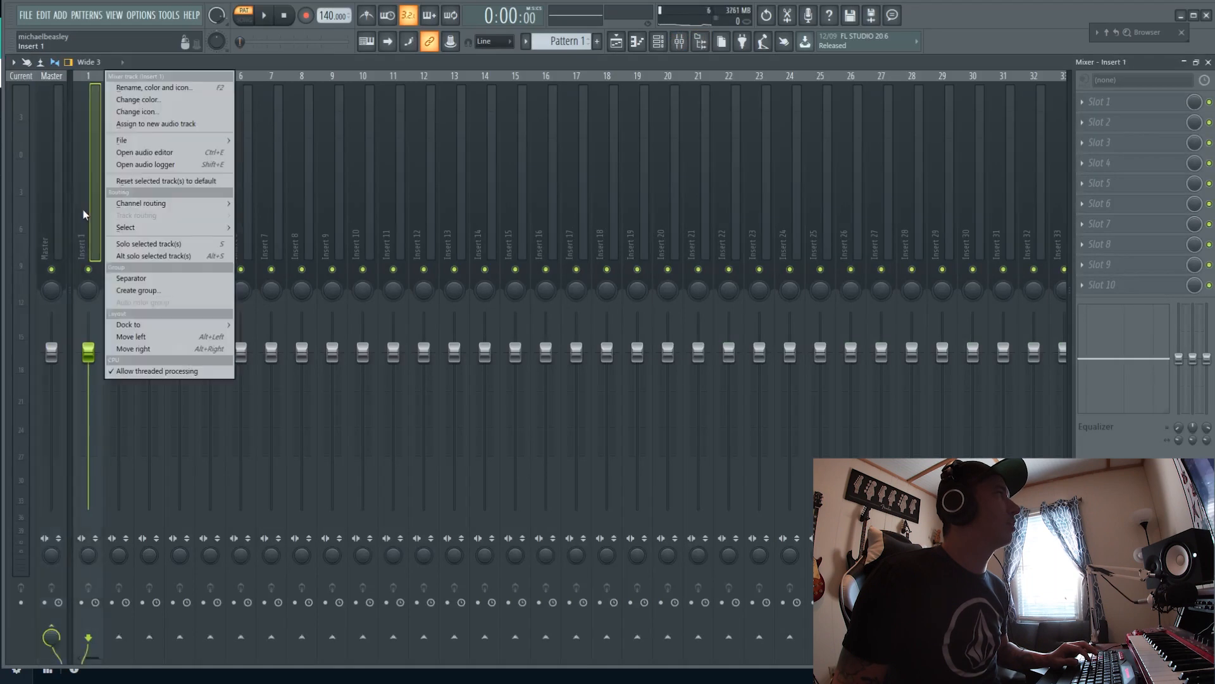
pyautogui.moveTo(180, 203)
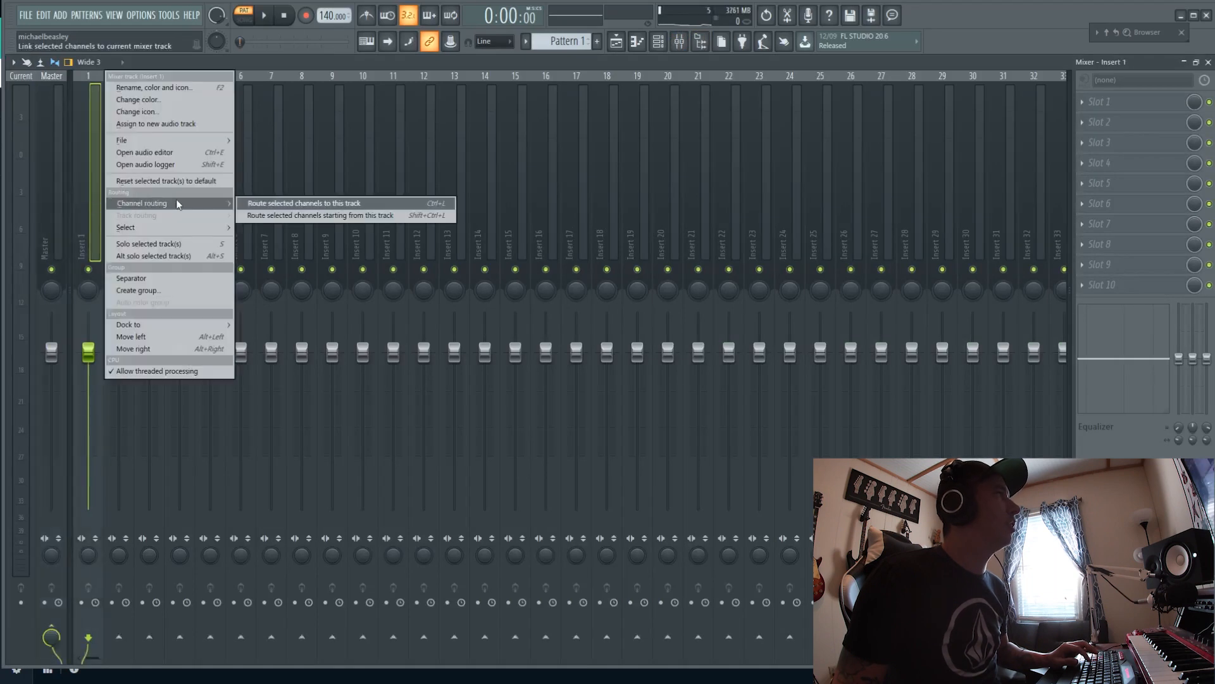
pyautogui.click(316, 216)
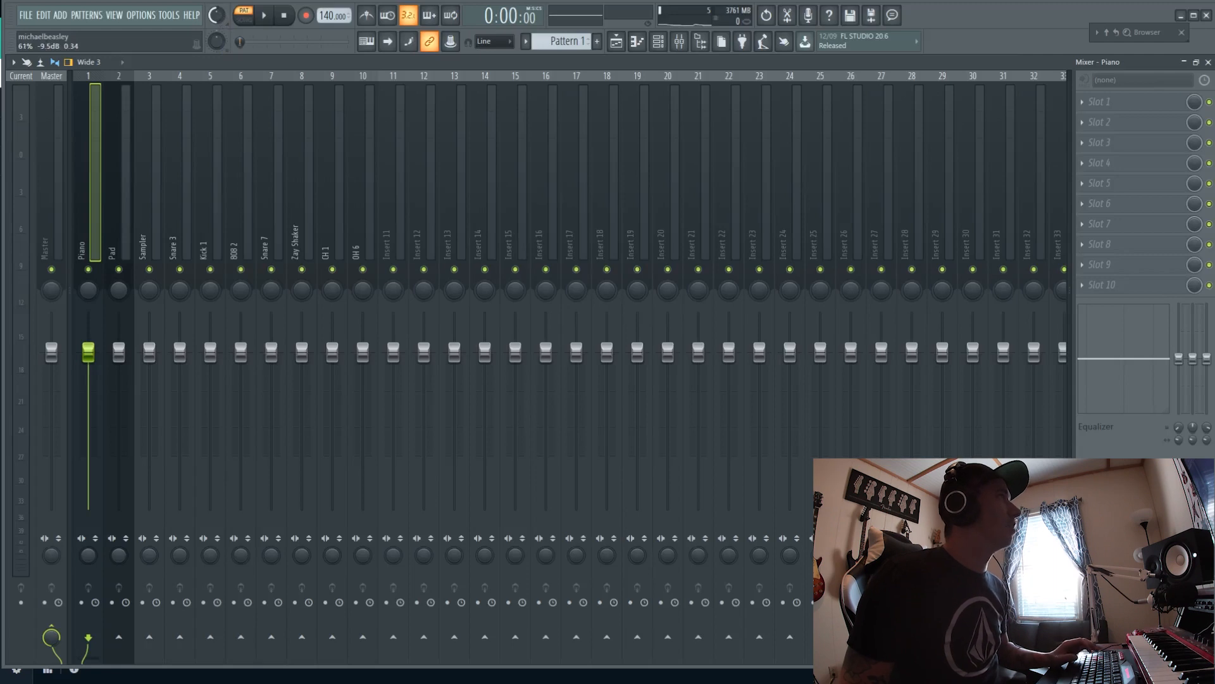
# Step: Solo the Piano mixer track and lower its volume to about -11 dB during playback
pyautogui.press('space')
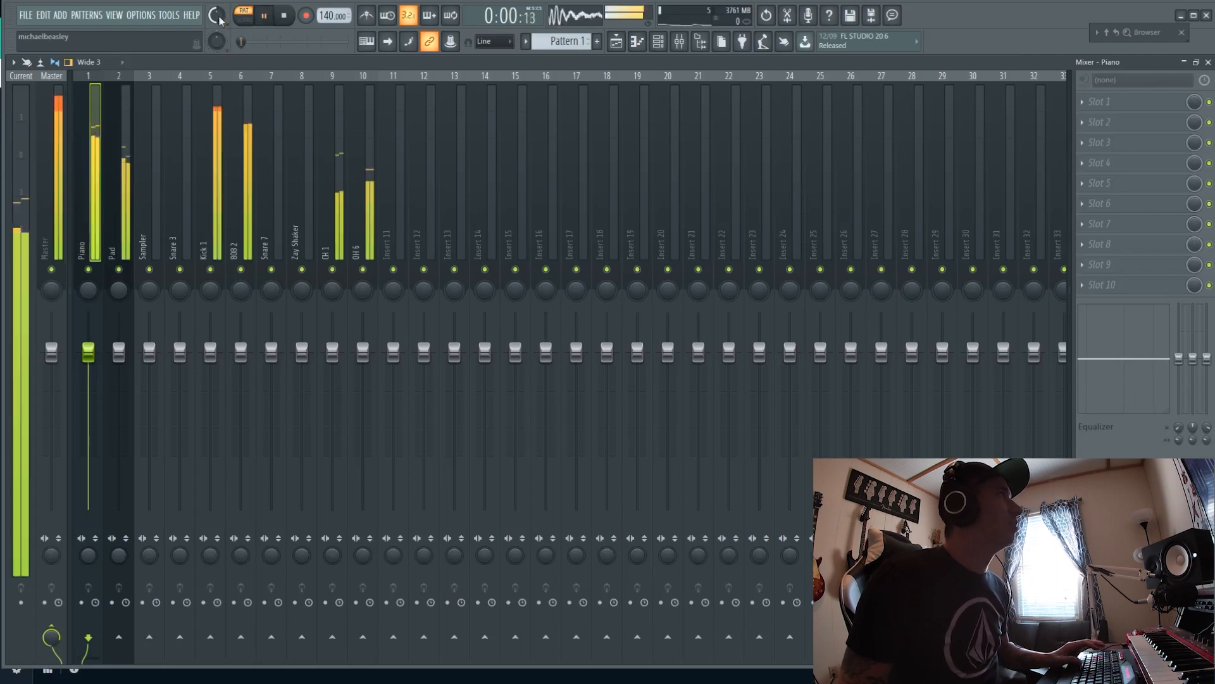
pyautogui.press('space')
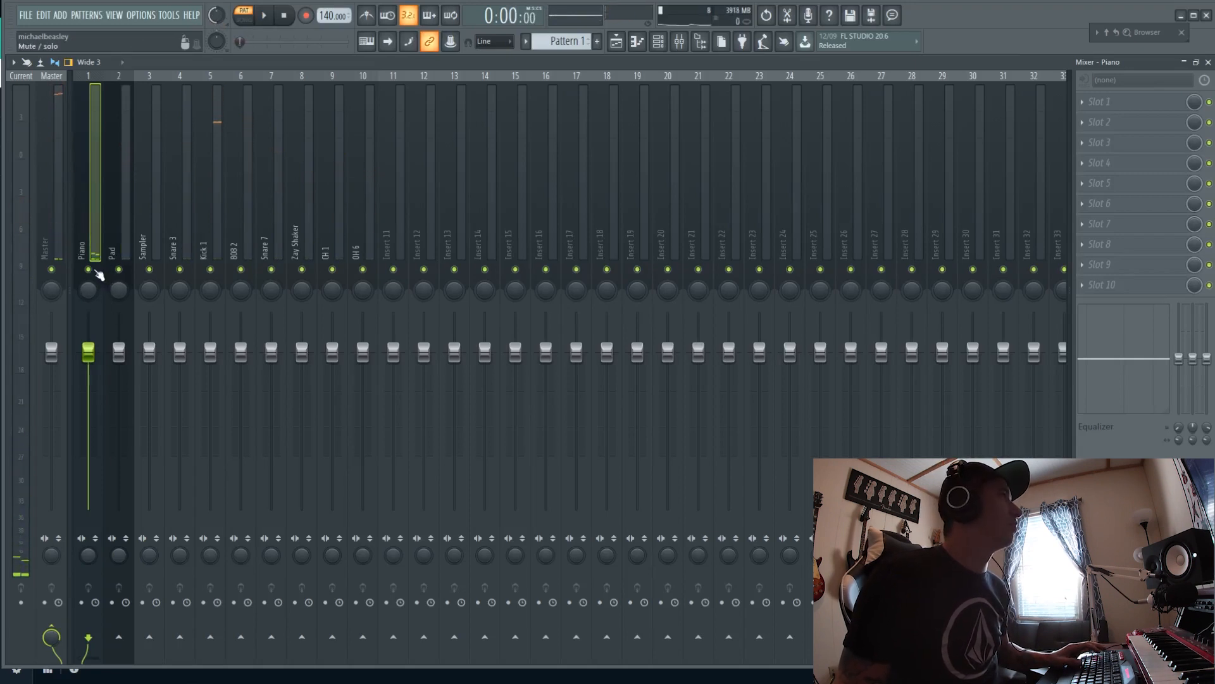
pyautogui.rightClick(95, 271)
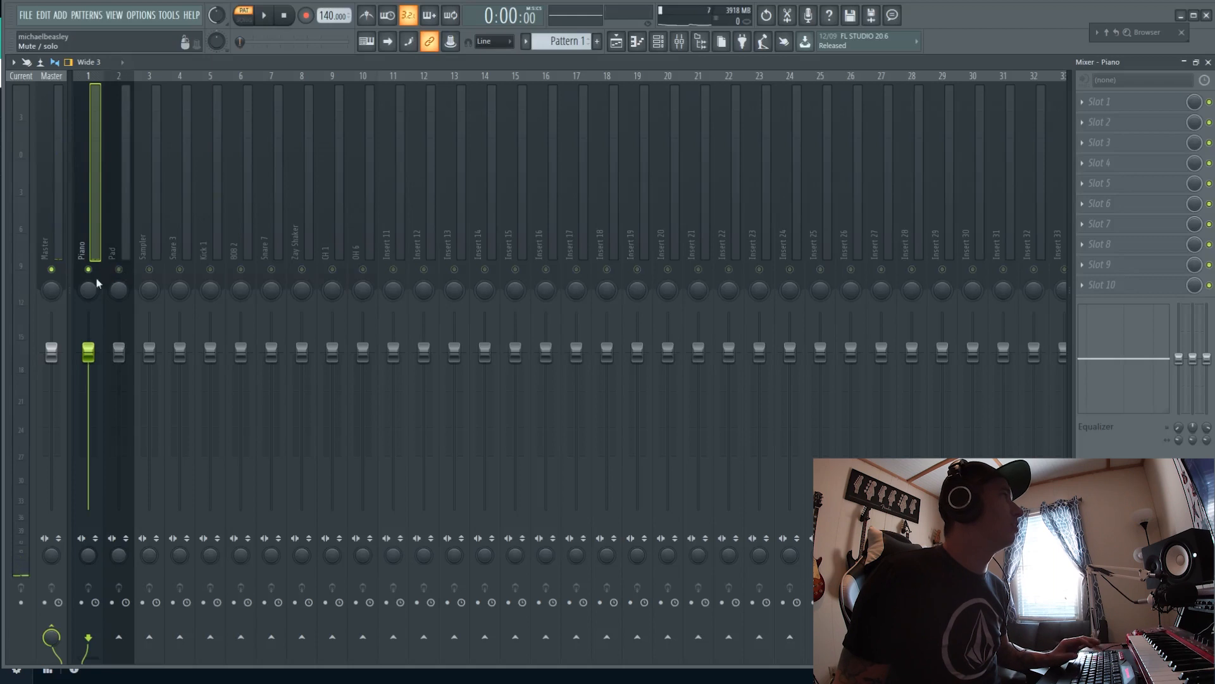
pyautogui.press('space')
pyautogui.moveTo(88, 352); pyautogui.dragTo(88, 411)
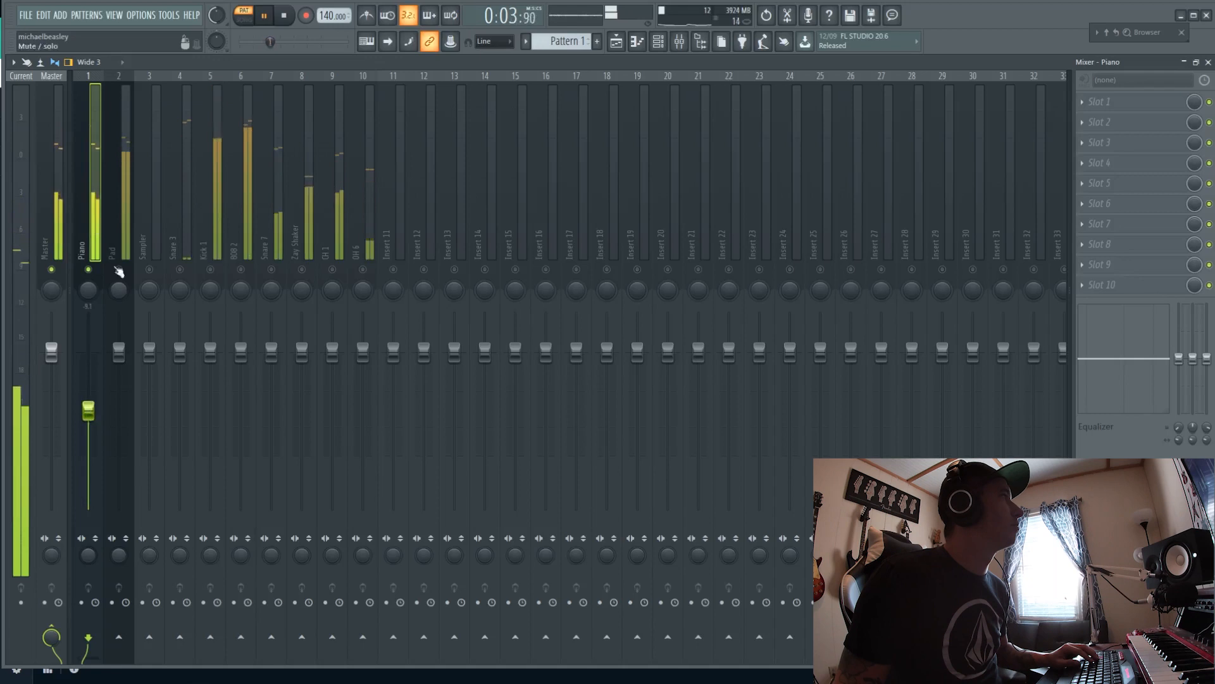
pyautogui.moveTo(88, 411); pyautogui.dragTo(88, 421)
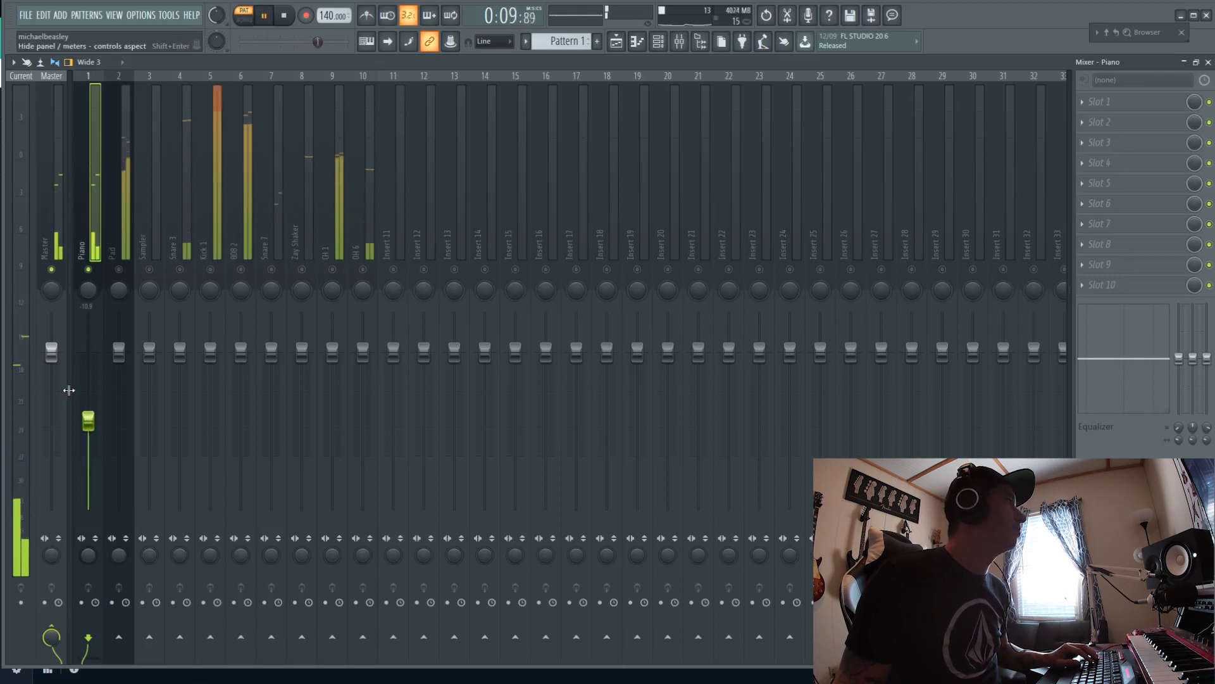
# Step: Unmute the Pad track and lower its volume to about -13 dB to balance it with the Piano
pyautogui.click(118, 269)
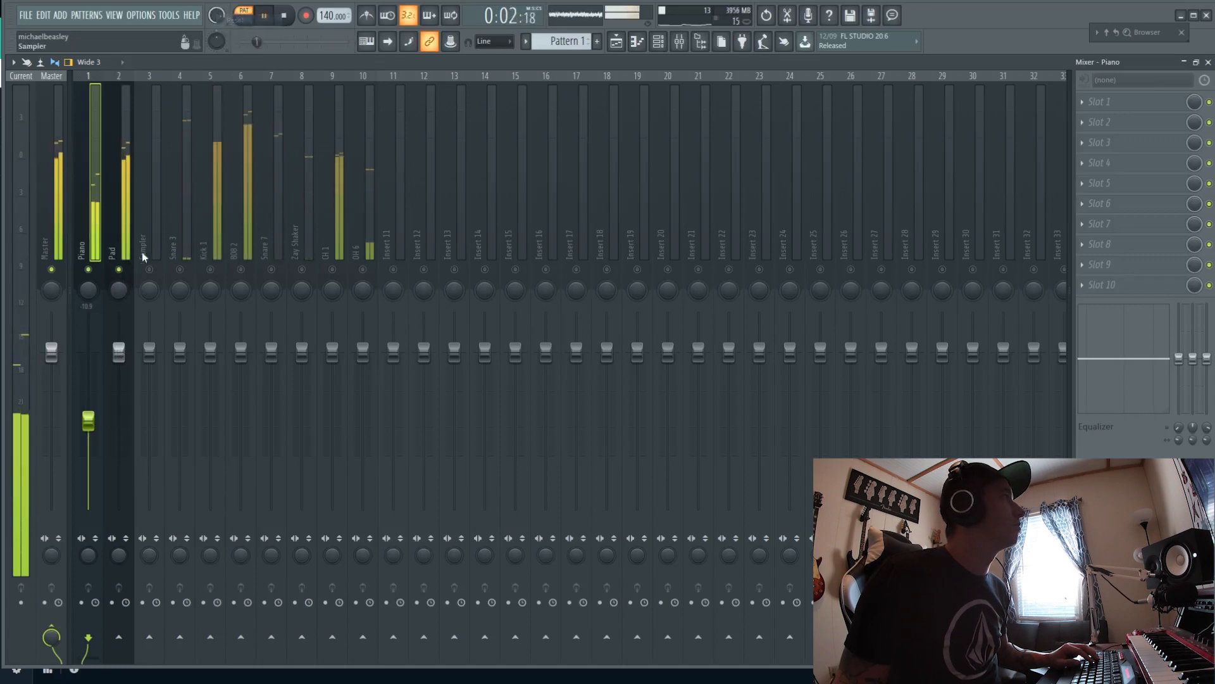
pyautogui.moveTo(119, 351); pyautogui.dragTo(129, 433)
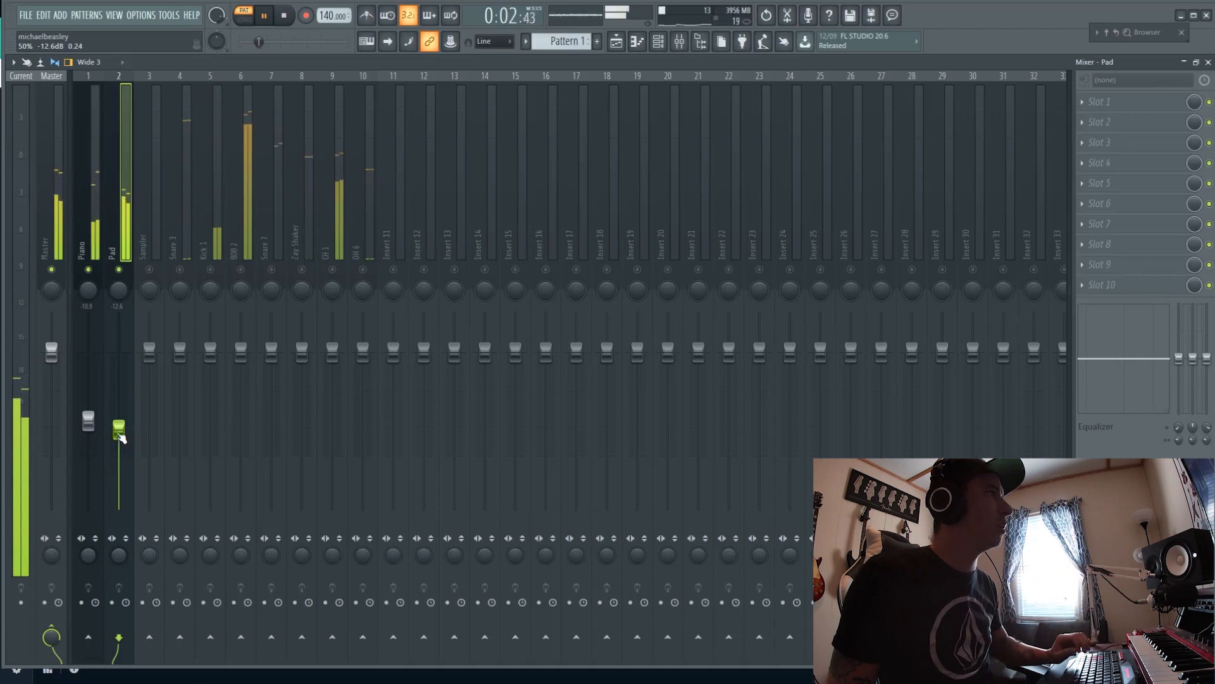
pyautogui.moveTo(120, 437); pyautogui.dragTo(120, 440)
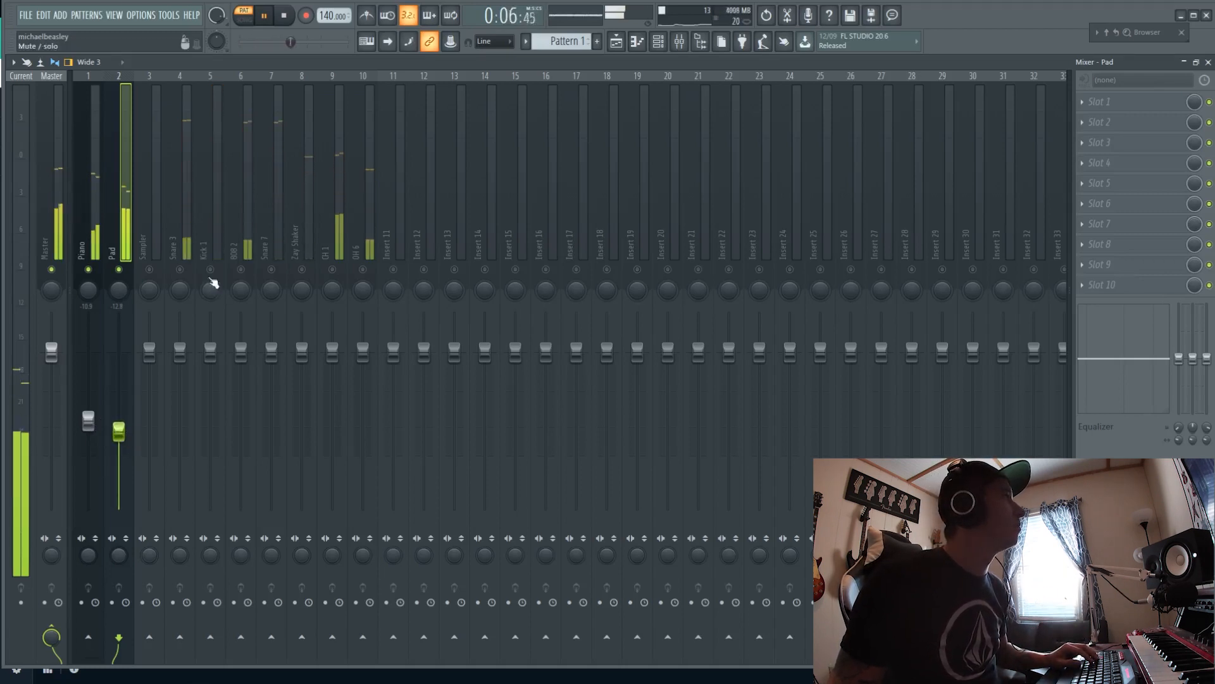
# Step: Unmute and lower Snare 3 to -3.9 dB, CH 1 to about -5 dB, OH 6 to about -17.6 dB and Zay Shaker to -12.5 dB
pyautogui.moveTo(184, 358); pyautogui.dragTo(184, 382)
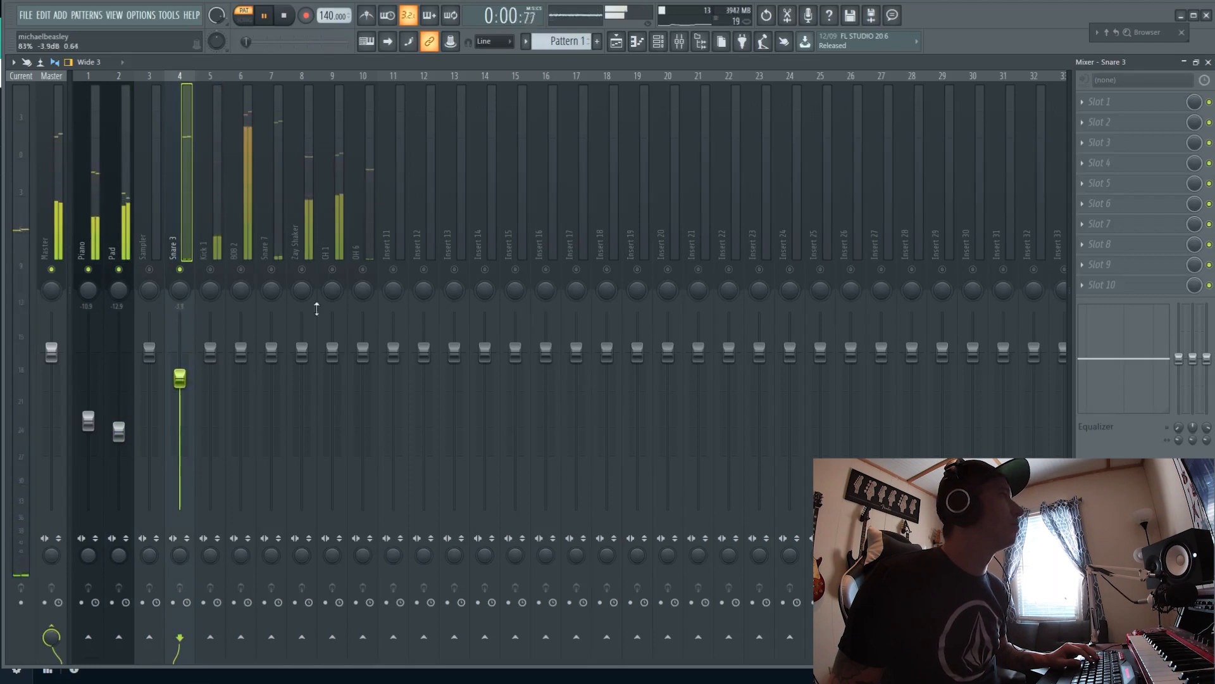
pyautogui.moveTo(333, 353); pyautogui.dragTo(368, 459)
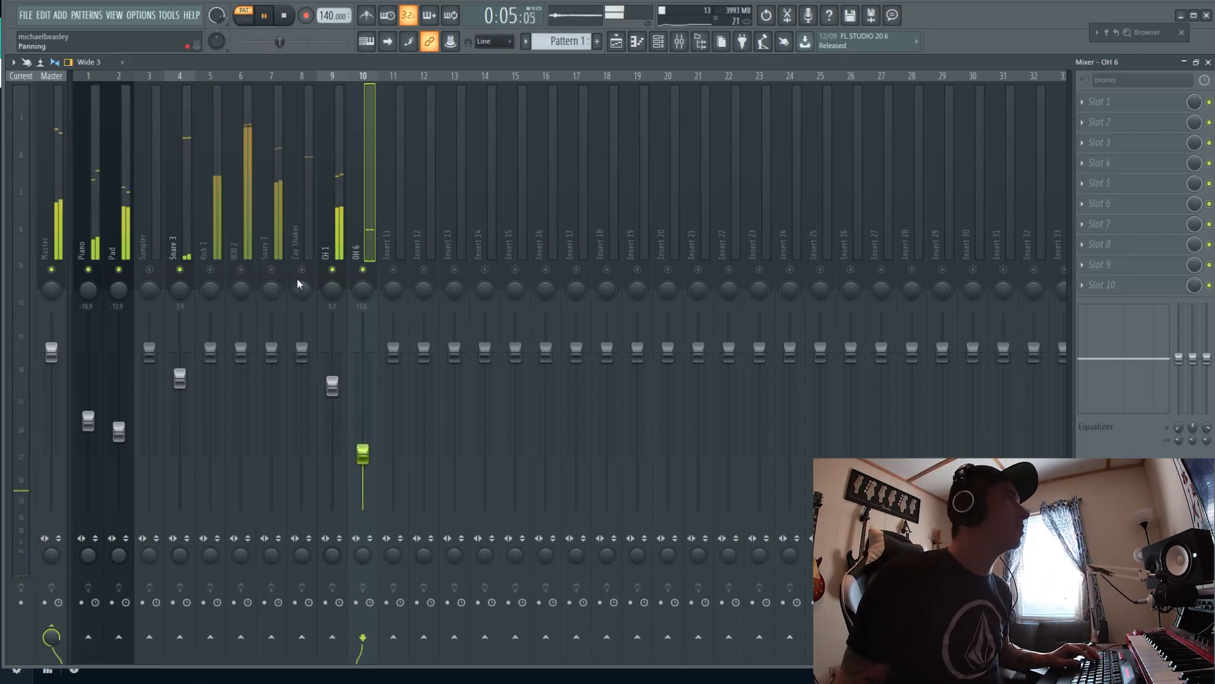
pyautogui.moveTo(302, 352); pyautogui.dragTo(302, 436)
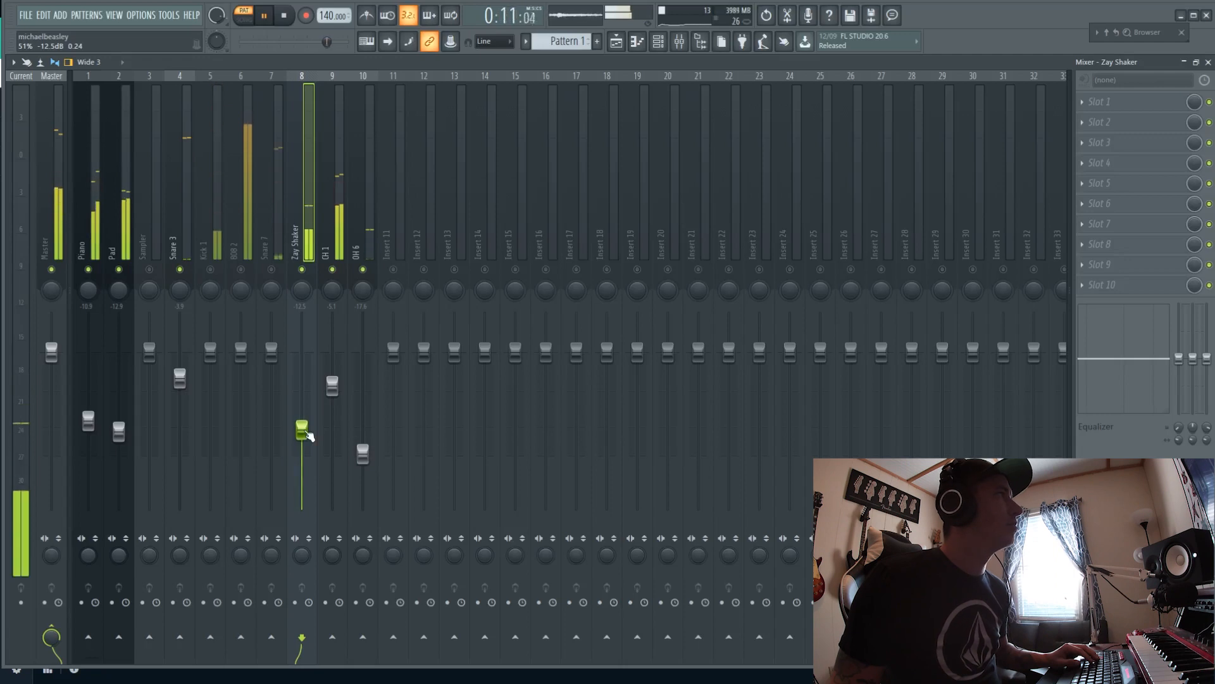
# Step: Unmute and lower Kick 1 to about -6.6 dB, Snare 7 to about -4.4 dB and 808 2 to -1.0 dB
pyautogui.click(210, 269)
pyautogui.moveTo(211, 348); pyautogui.dragTo(217, 399)
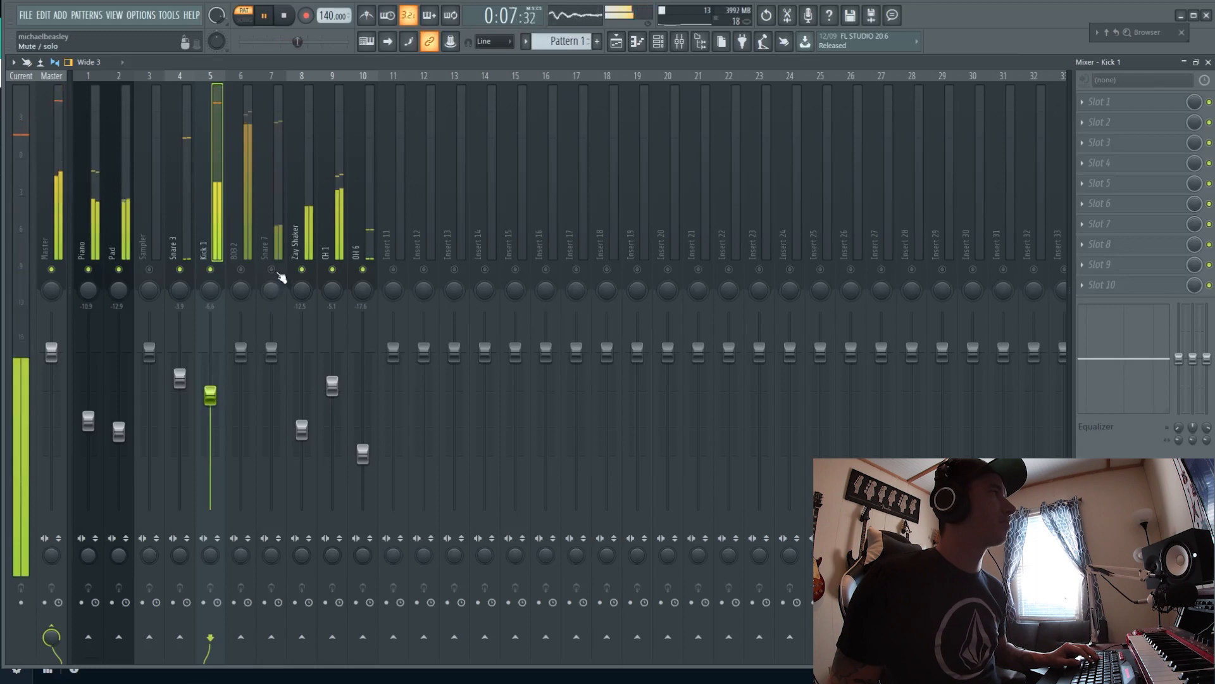
pyautogui.click(272, 269)
pyautogui.moveTo(270, 349); pyautogui.dragTo(270, 365)
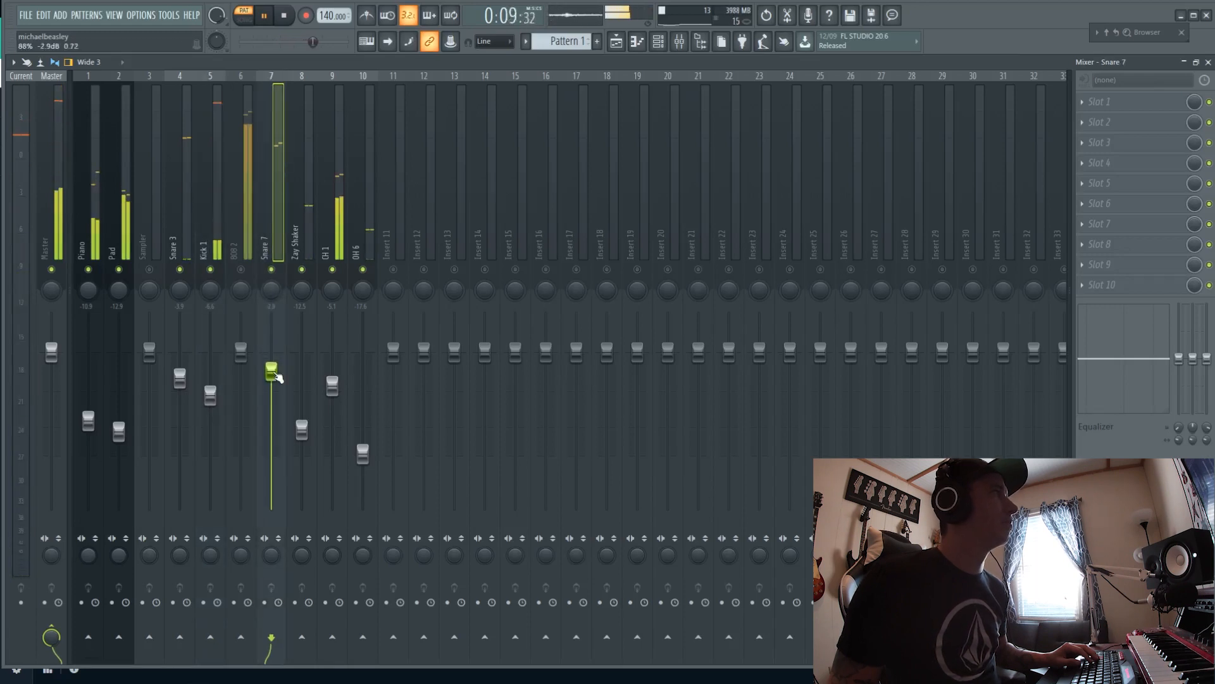
pyautogui.moveTo(277, 378); pyautogui.dragTo(272, 382)
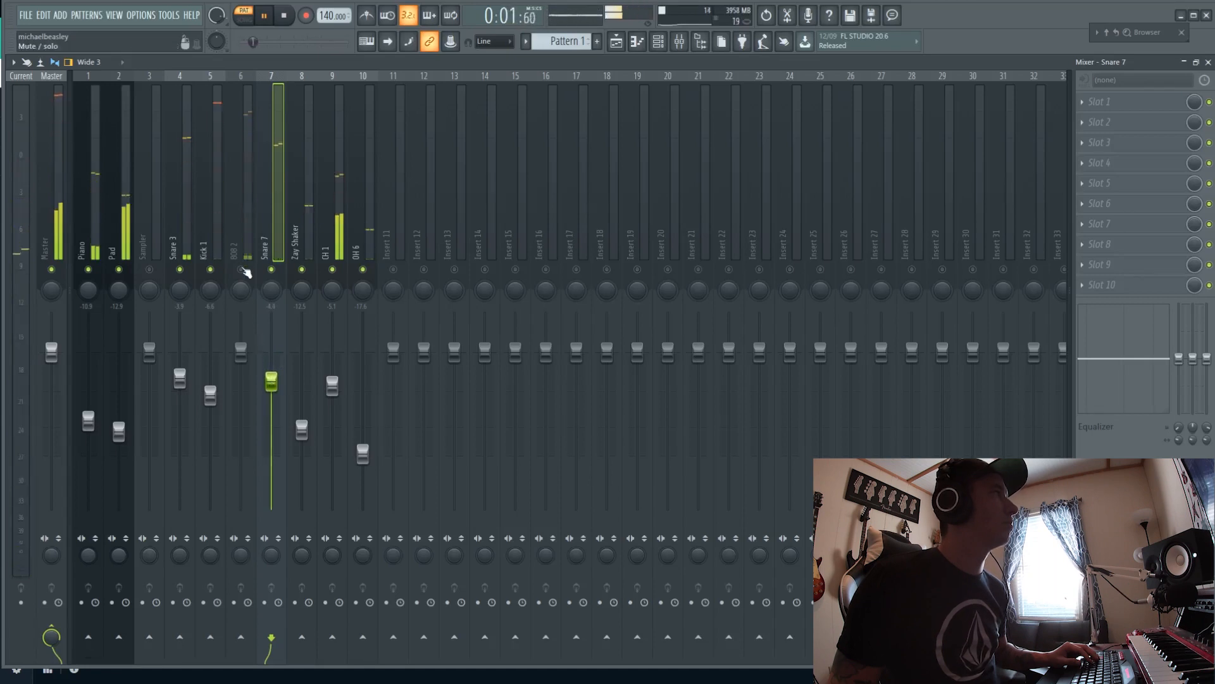
pyautogui.click(241, 269)
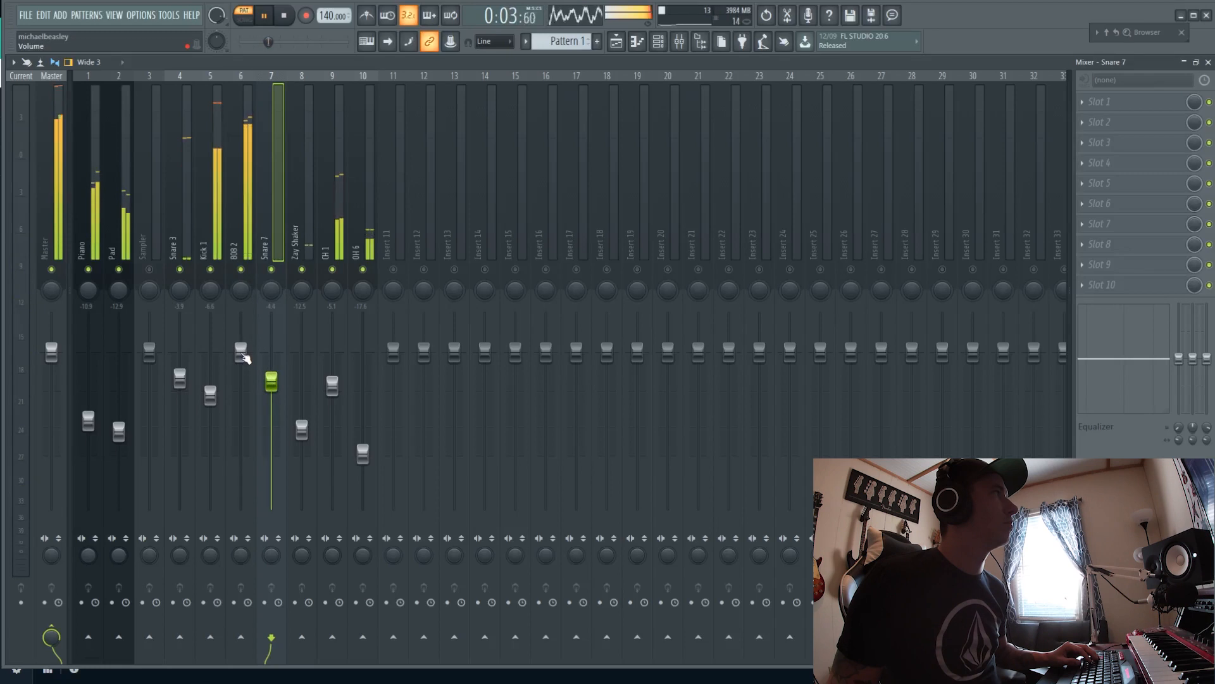
pyautogui.moveTo(241, 351); pyautogui.dragTo(240, 358)
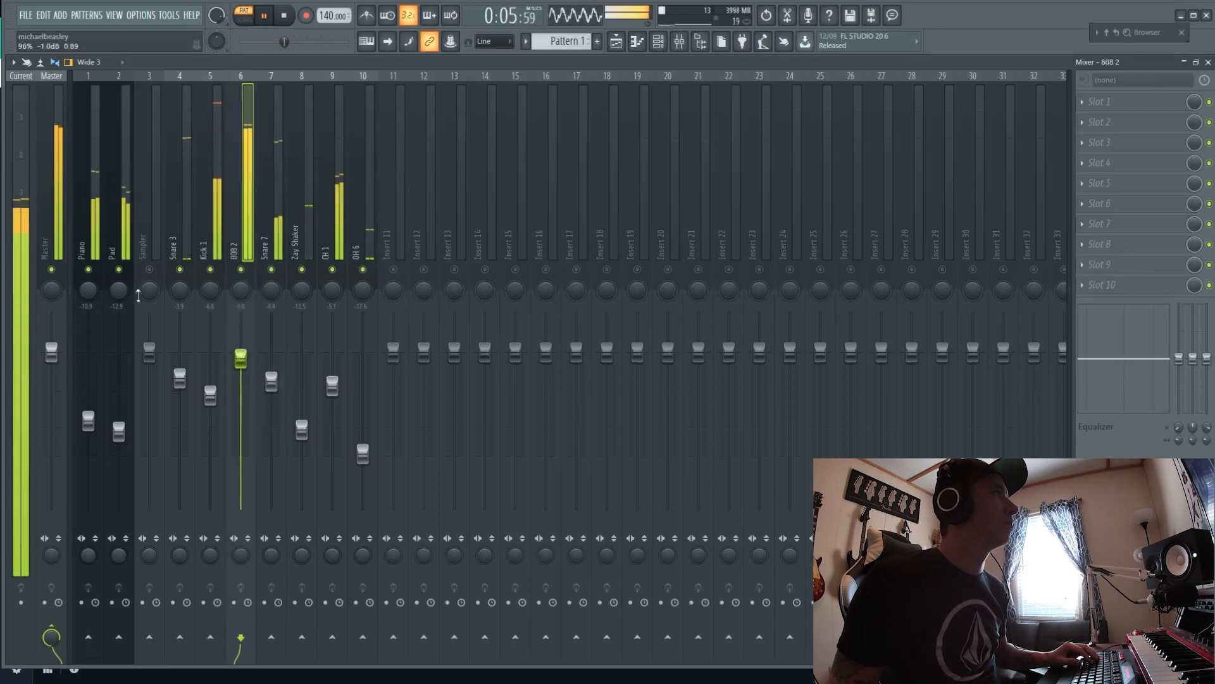
# Step: Stop playback and load Fruity Limiter into the Master track's first effect slot with its default settings
pyautogui.click(57, 200)
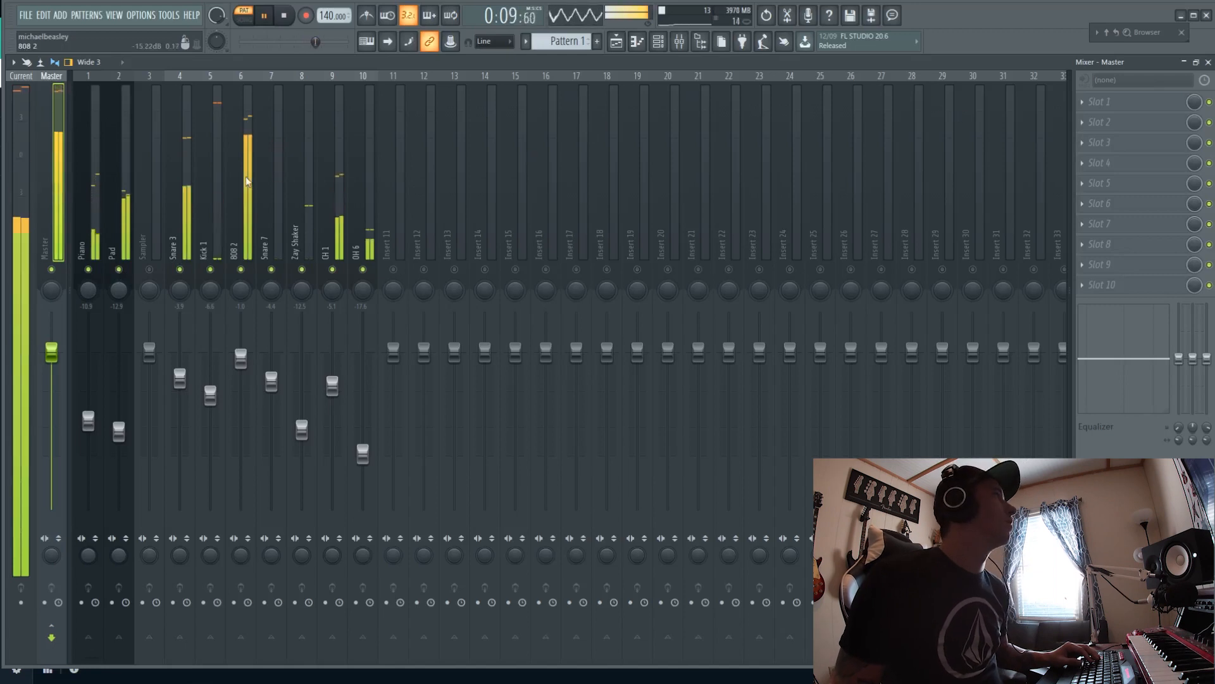
pyautogui.press('space')
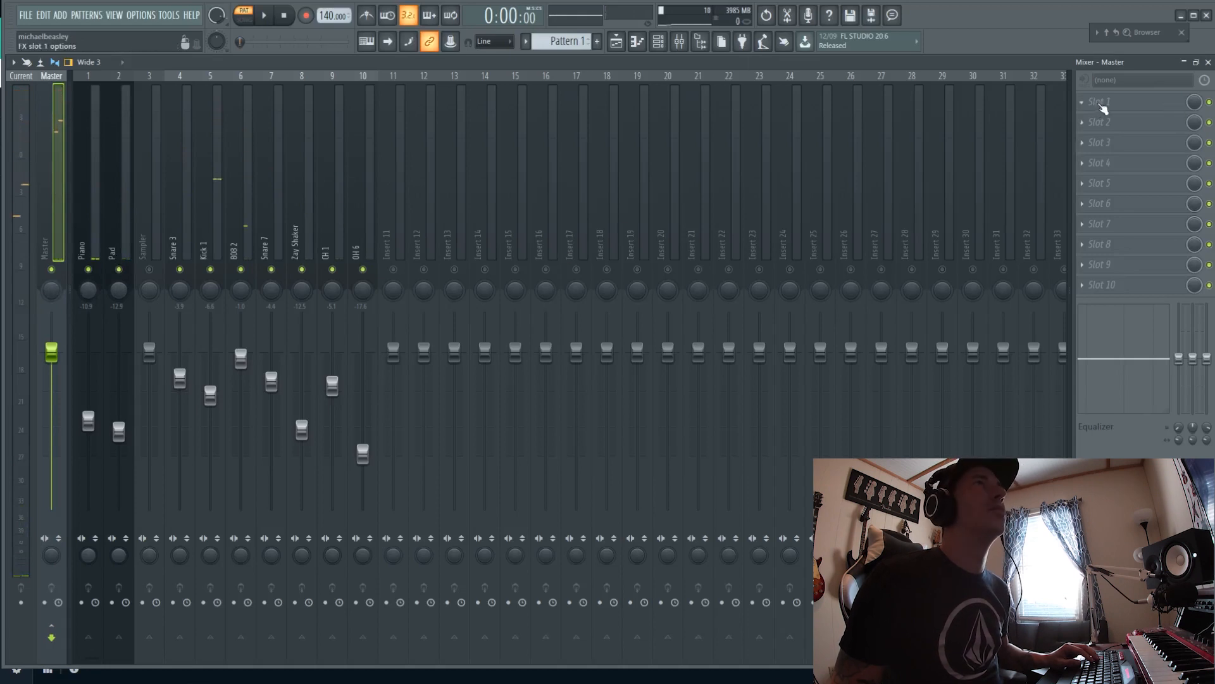
pyautogui.click(1101, 104)
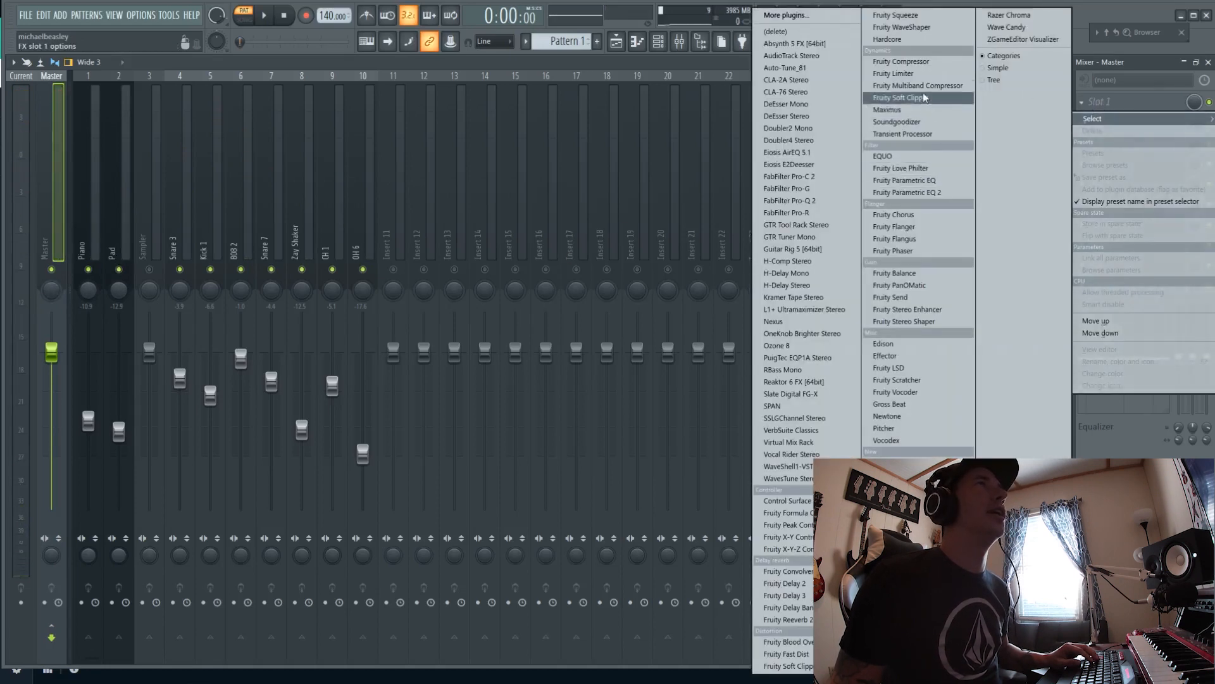
pyautogui.click(925, 74)
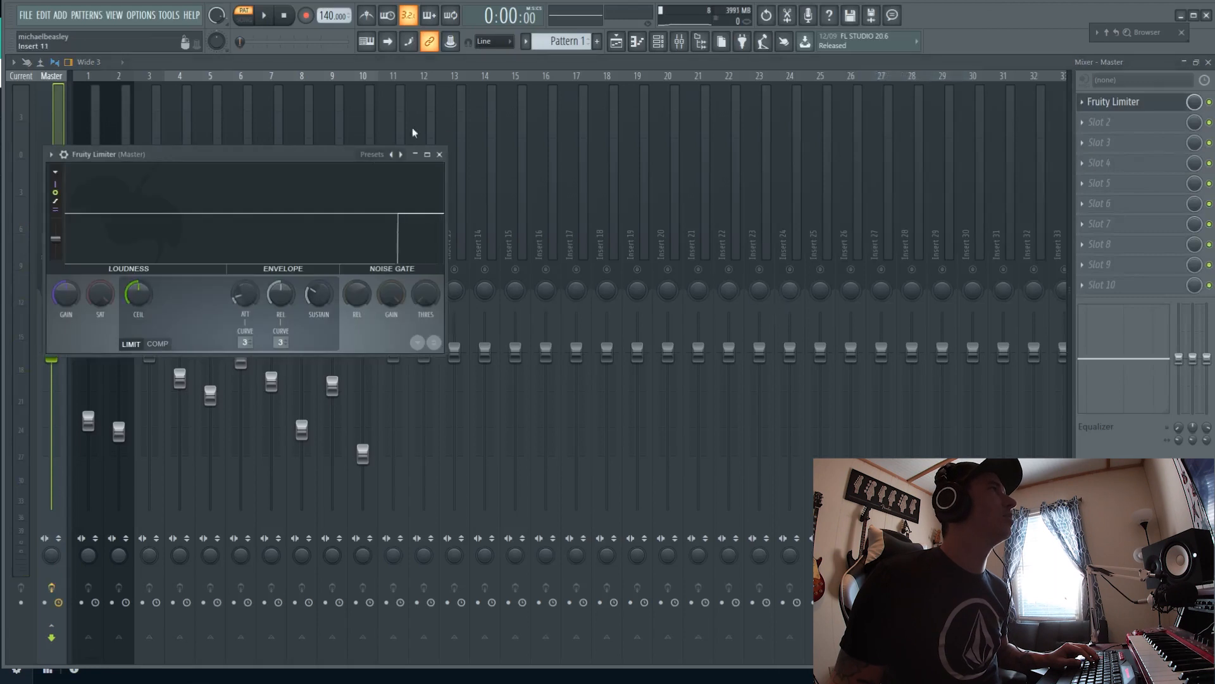
pyautogui.click(441, 154)
# Step: Rebalance during playback: Kick 1 about -7.7 dB, 808 2 -4.0 dB, Piano about -9.6 dB, Pad -11.8 dB and CH 1 about -6 dB
pyautogui.press('space')
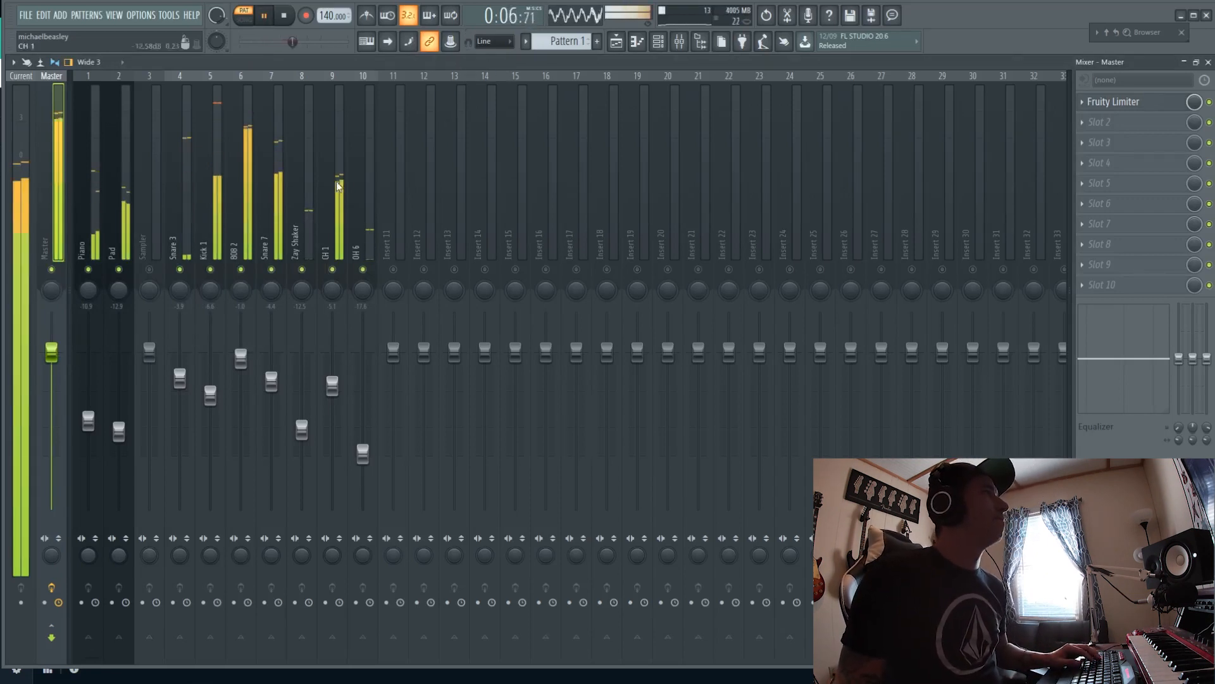
pyautogui.moveTo(249, 374)
pyautogui.mouseDown()
pyautogui.moveTo(213, 396)
pyautogui.moveTo(247, 381)
pyautogui.mouseUp()
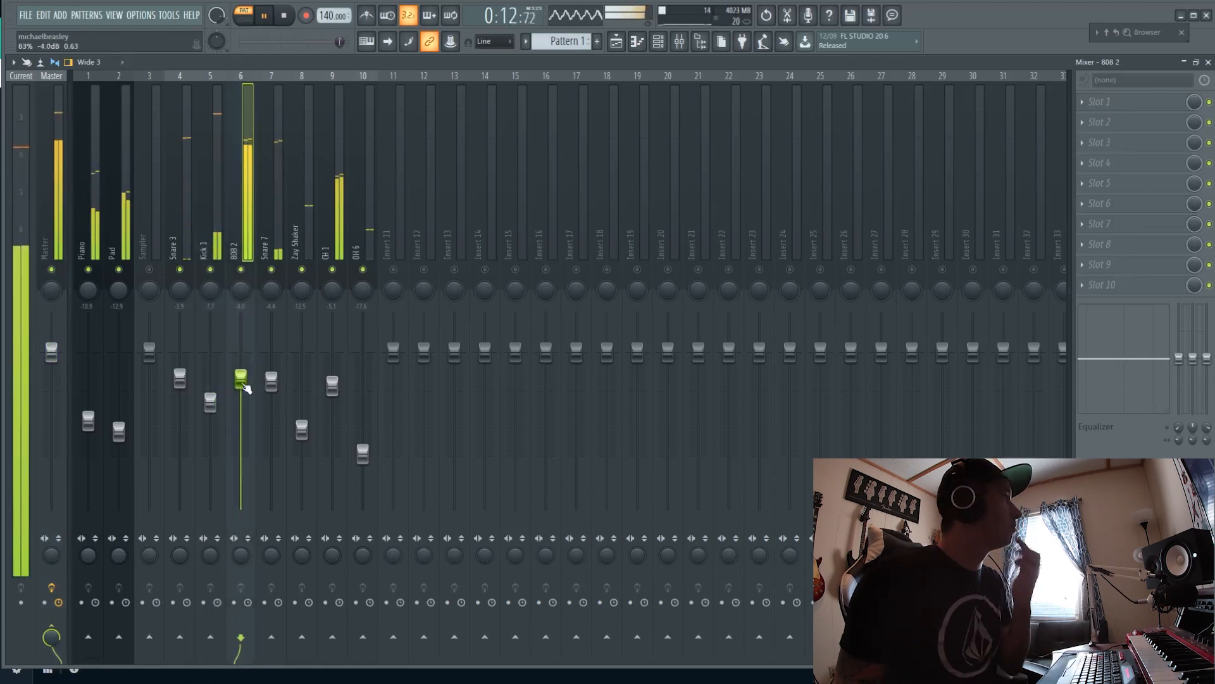
pyautogui.moveTo(88, 421); pyautogui.dragTo(119, 425)
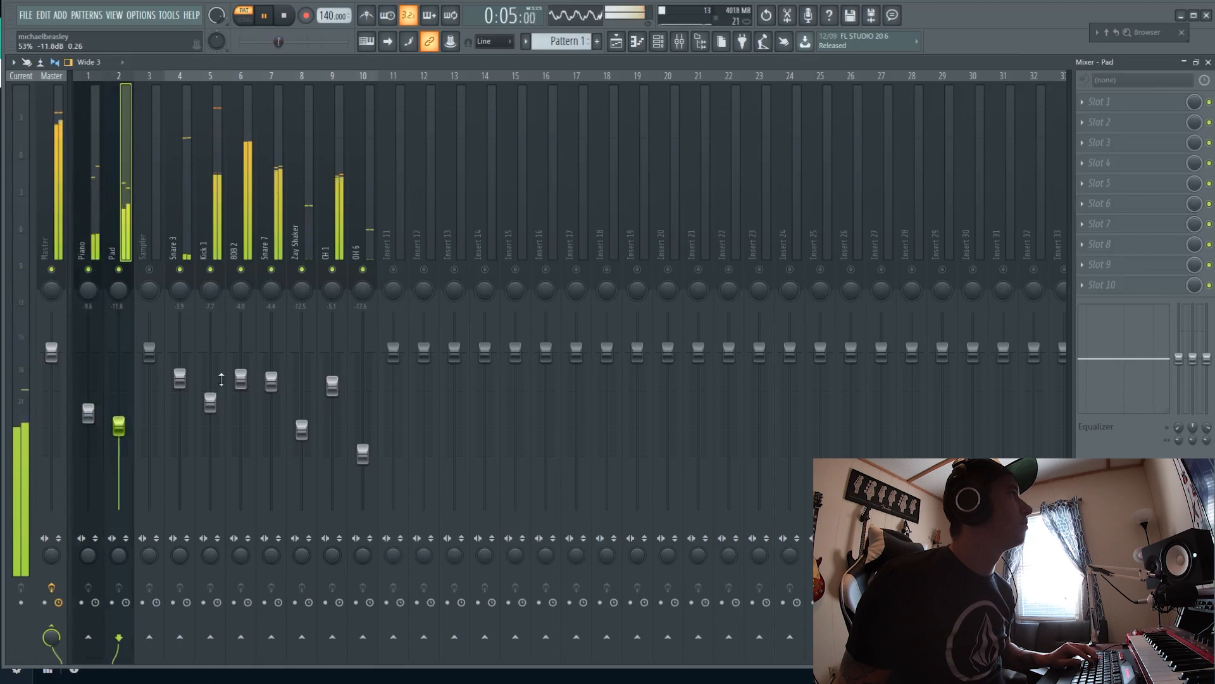
pyautogui.moveTo(331, 385); pyautogui.dragTo(332, 391)
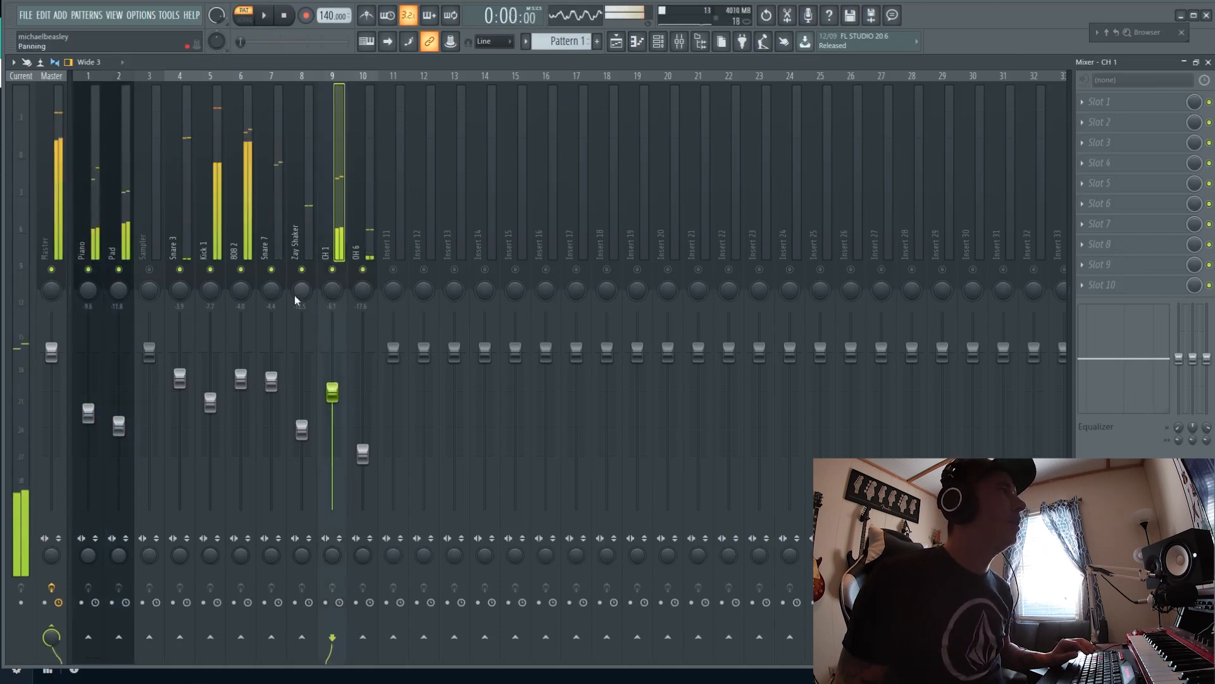
pyautogui.press('space')
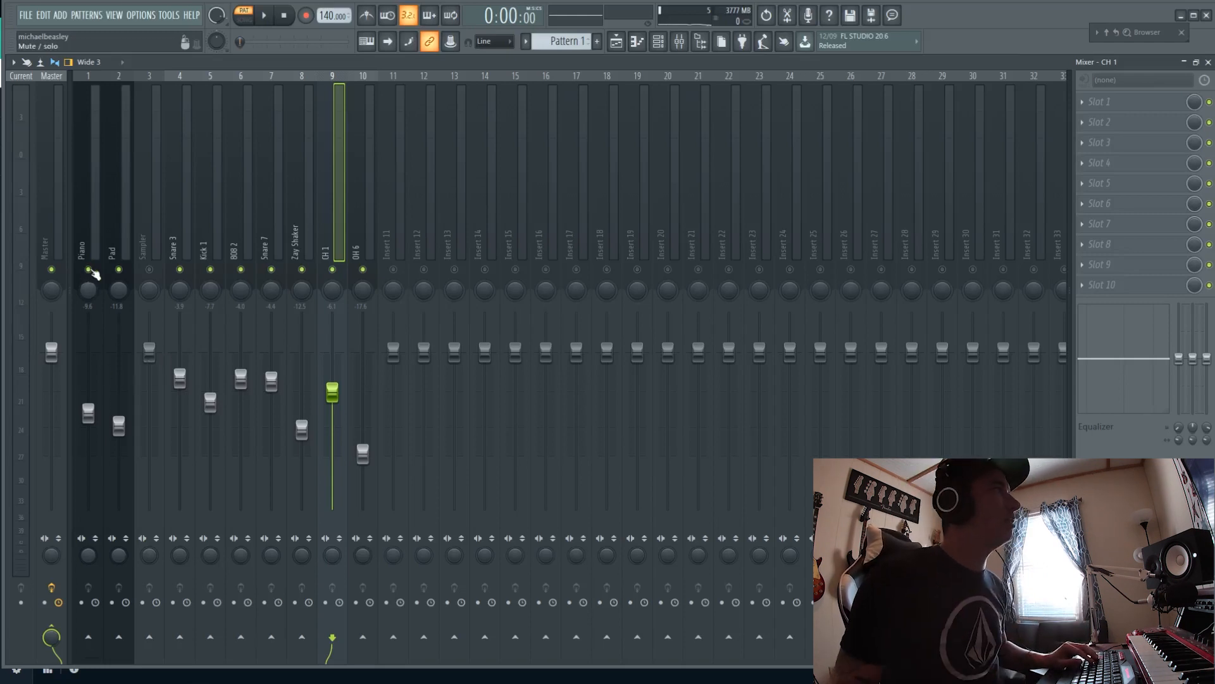
# Step: Solo the Piano track, start playback and load Fruity Parametric EQ 2 into Piano's first effect slot
pyautogui.rightClick(88, 269)
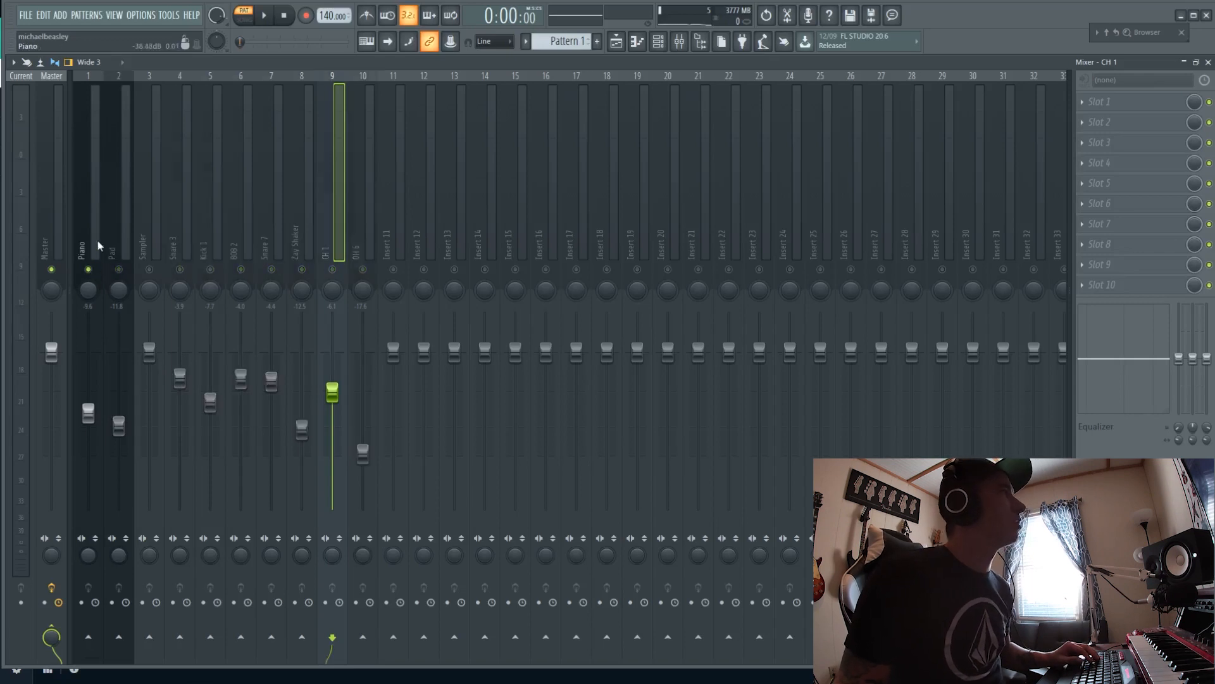
pyautogui.click(98, 245)
pyautogui.press('space')
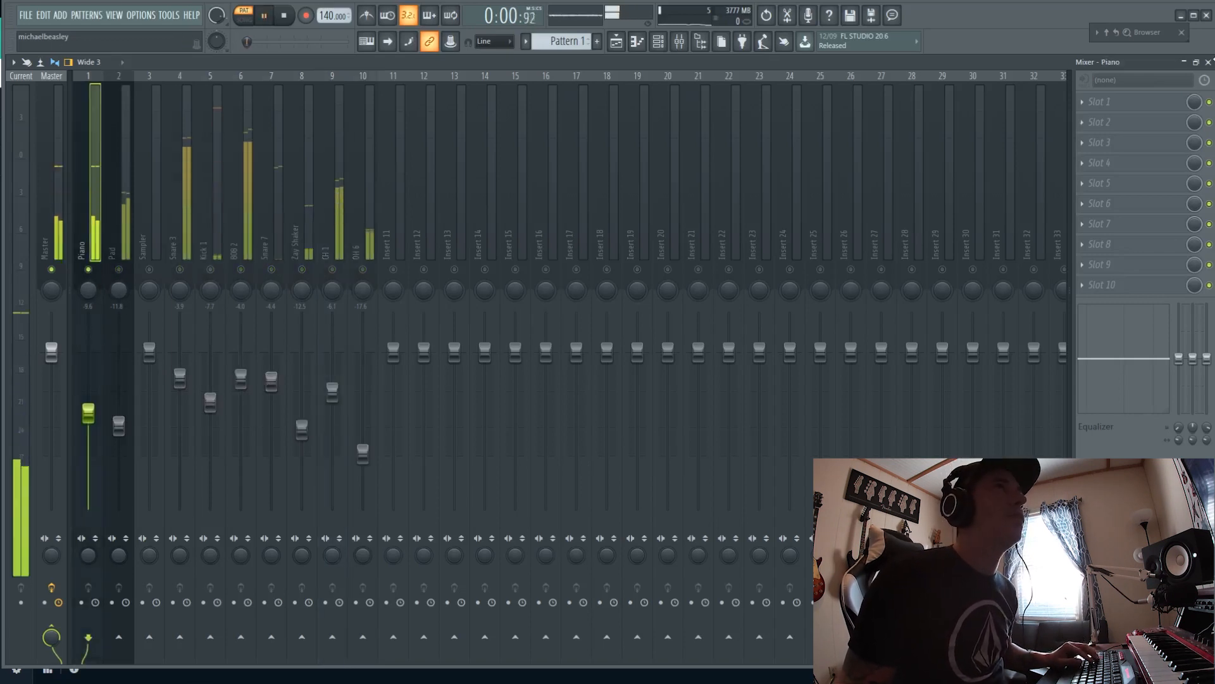
pyautogui.click(1125, 104)
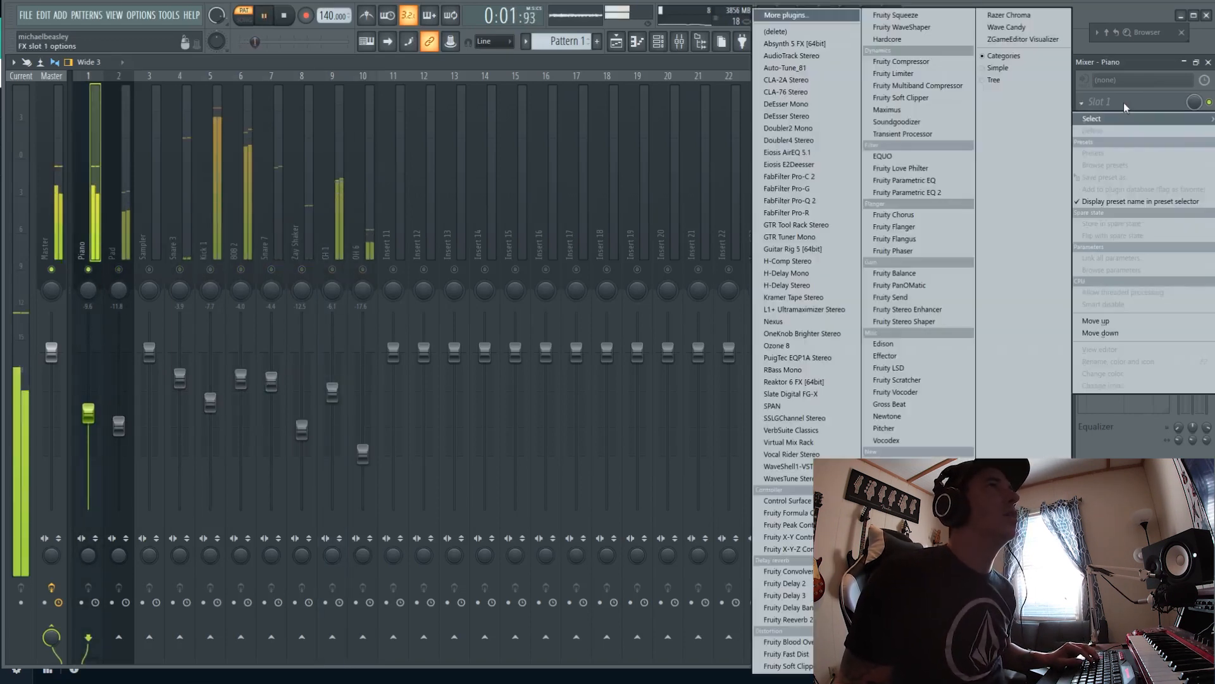
pyautogui.click(940, 193)
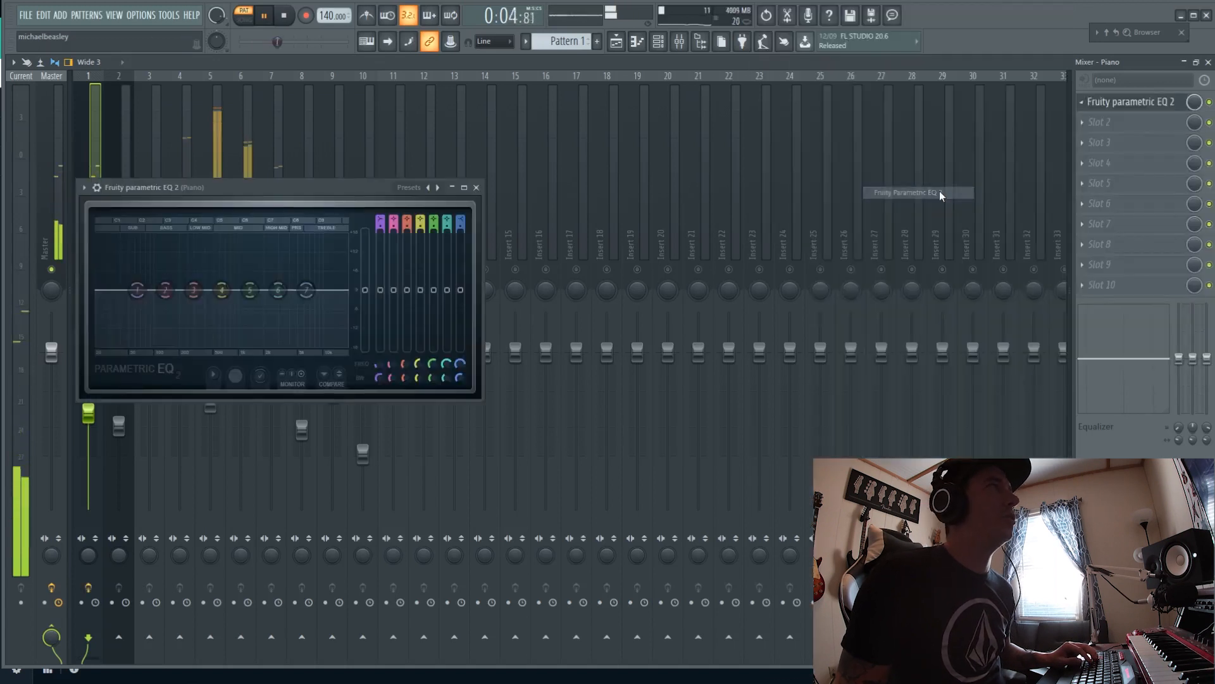
# Step: Enlarge the Piano's EQ window and place it near the upper part of the mixer
pyautogui.moveTo(289, 212); pyautogui.dragTo(445, 209)
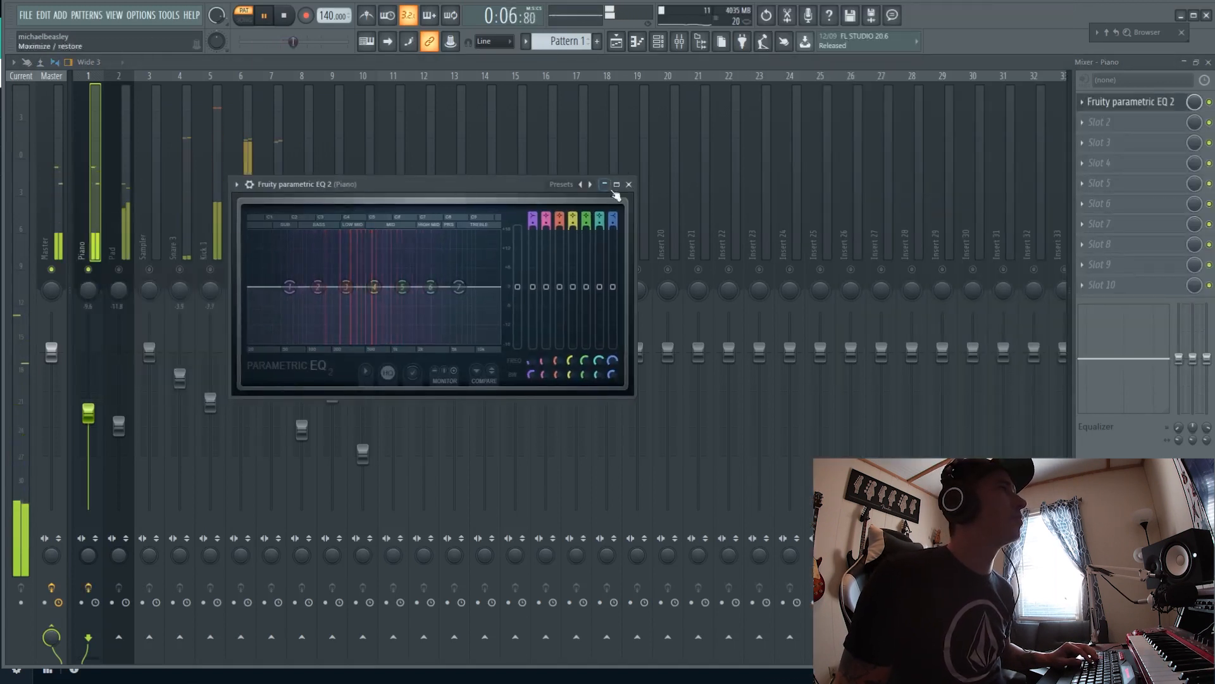
pyautogui.moveTo(635, 395); pyautogui.dragTo(961, 629)
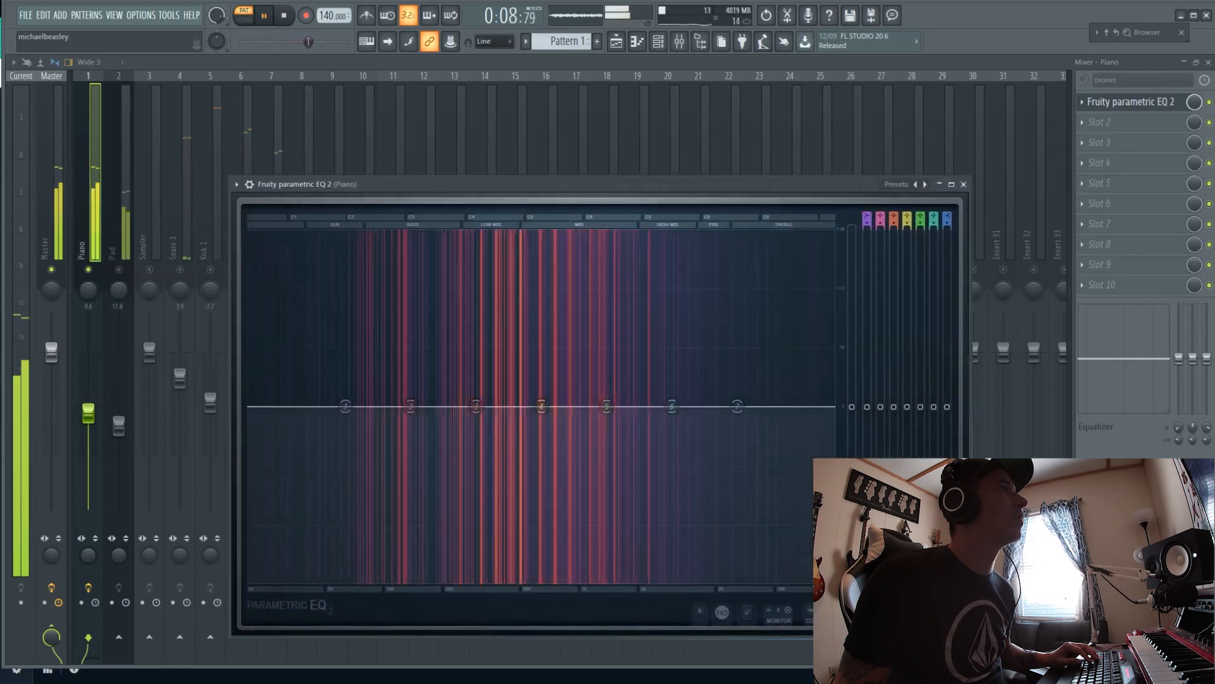
pyautogui.moveTo(640, 194); pyautogui.dragTo(513, 91)
# Step: Try cutting the Piano's lows with the band 1 low shelf at -18 dB, about 213 Hz, during playback
pyautogui.press('space')
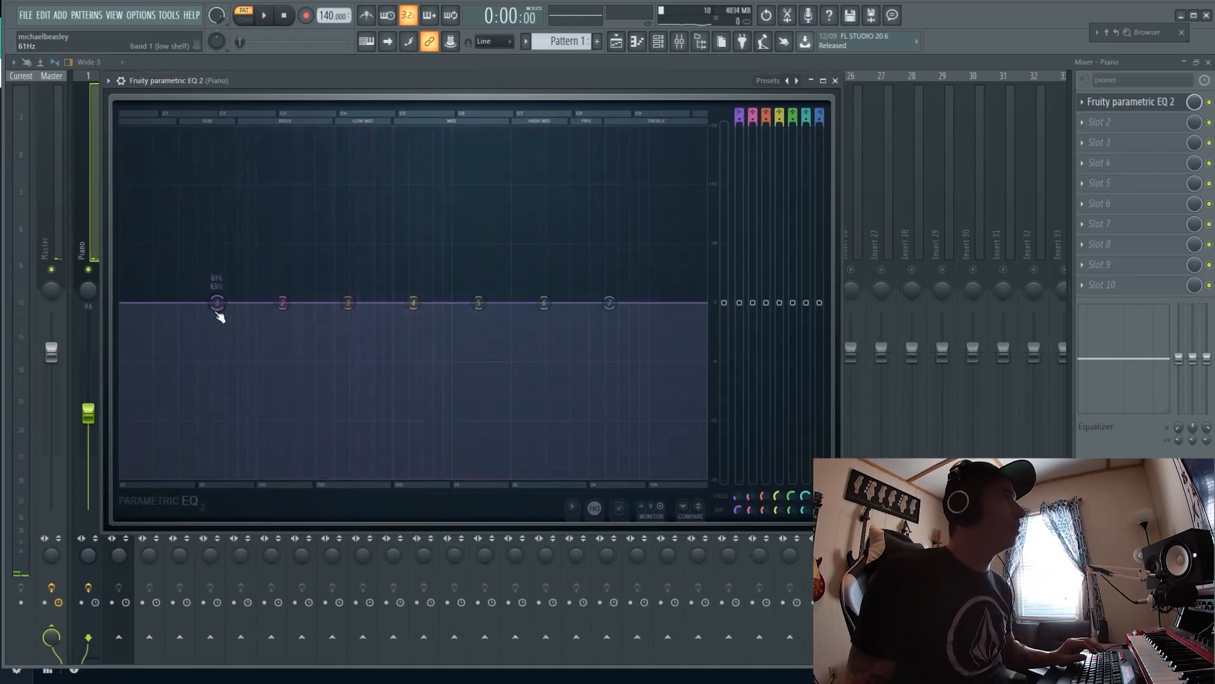
pyautogui.press('space')
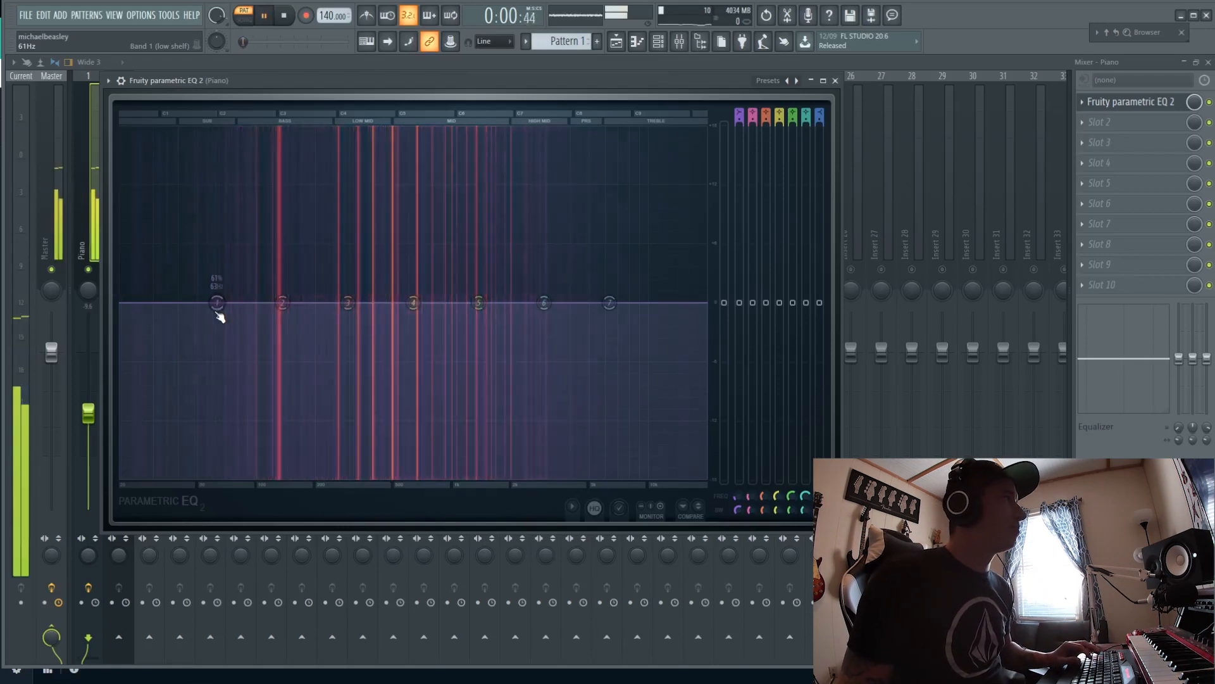
pyautogui.moveTo(219, 313); pyautogui.dragTo(303, 476)
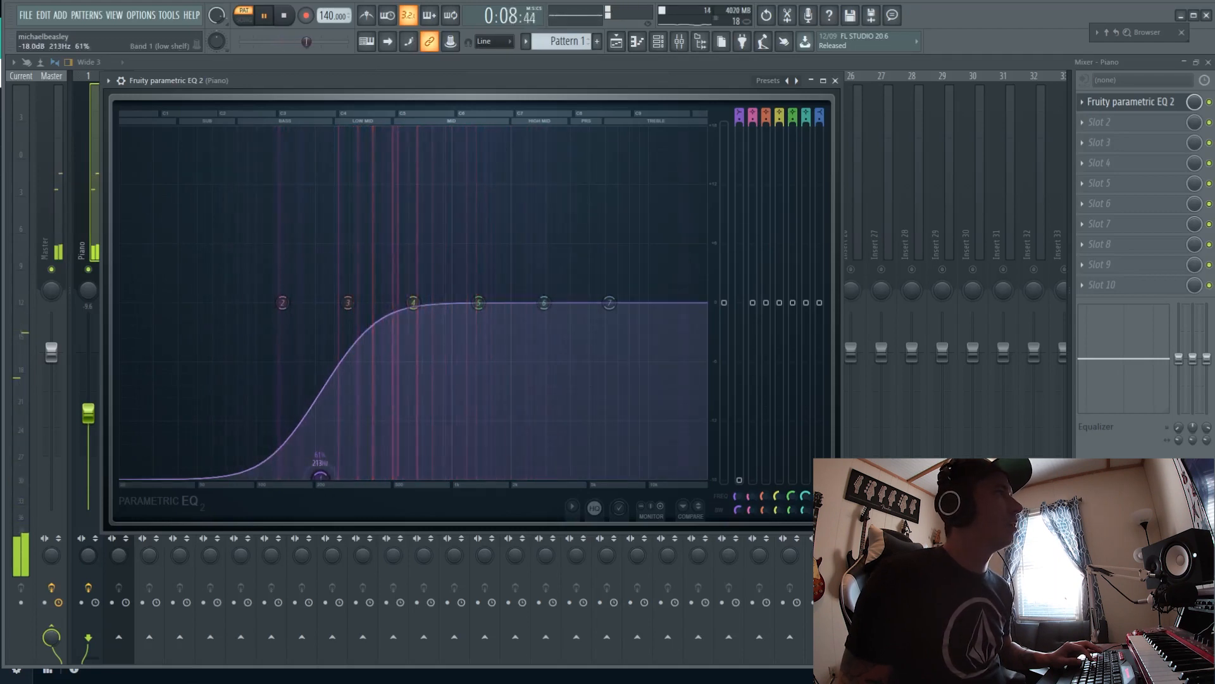
# Step: Apply the 20Hz + 18kHz cut preset to the Piano's EQ, raise its high-pass to about 190 Hz and close the EQ
pyautogui.click(108, 80)
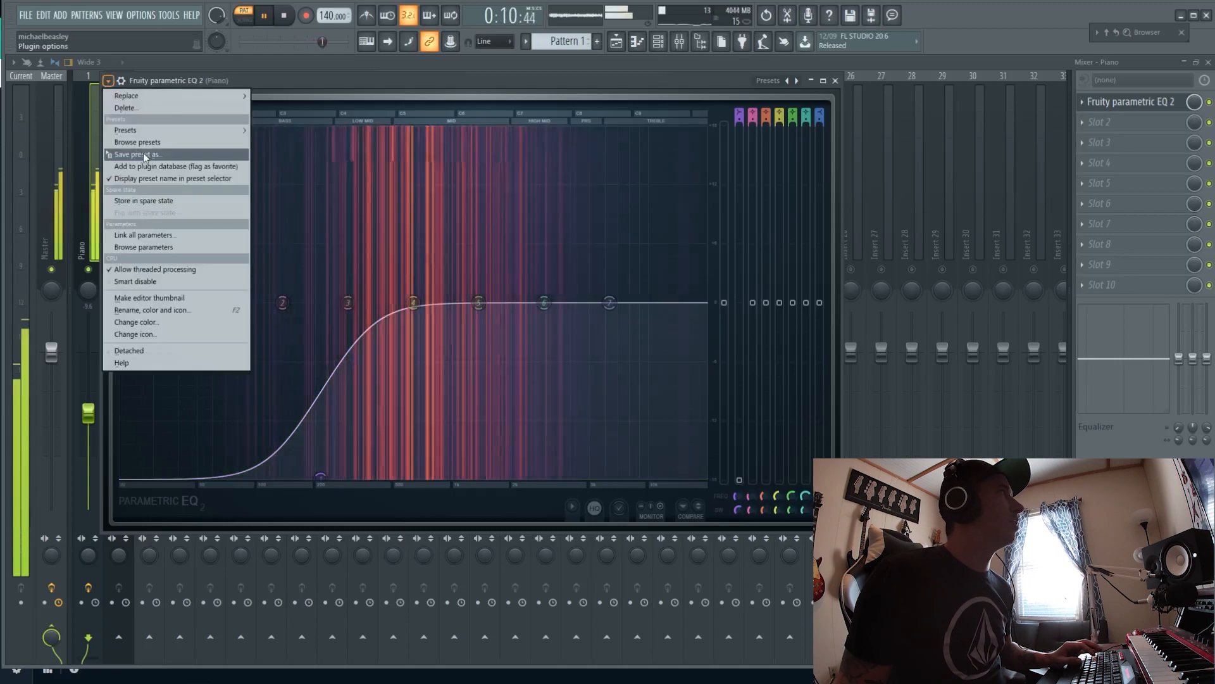
pyautogui.moveTo(146, 130)
pyautogui.click(272, 151)
pyautogui.moveTo(143, 312); pyautogui.dragTo(298, 303)
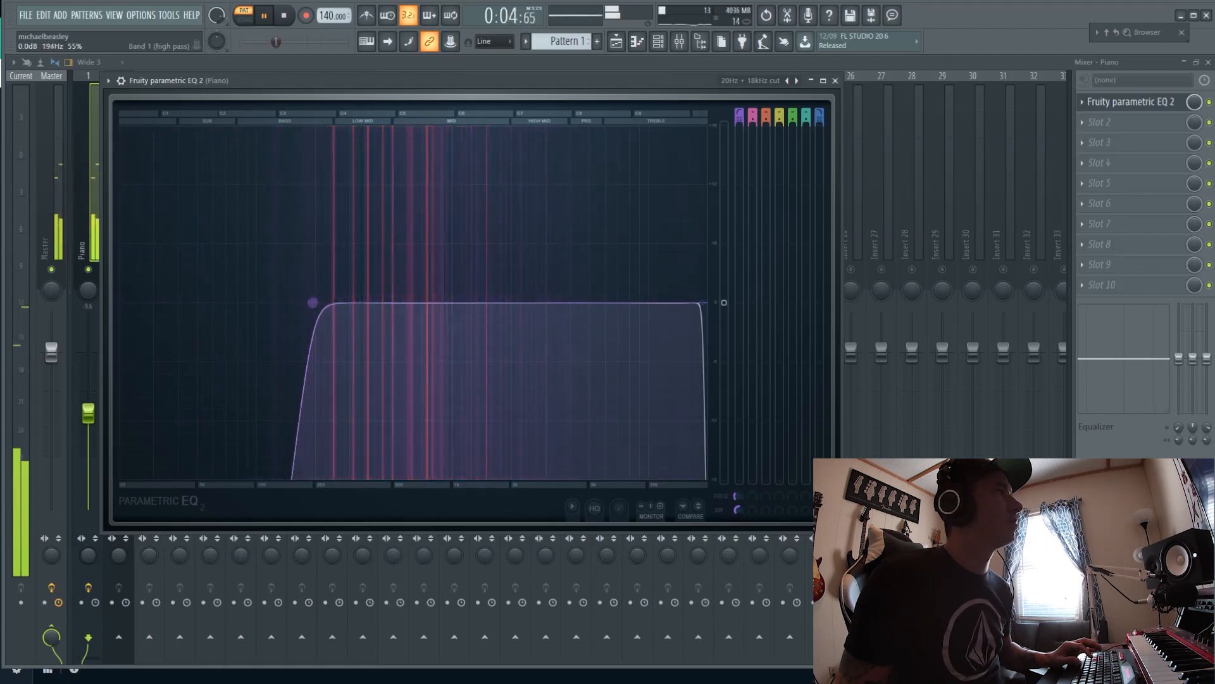
pyautogui.moveTo(313, 302); pyautogui.dragTo(312, 302)
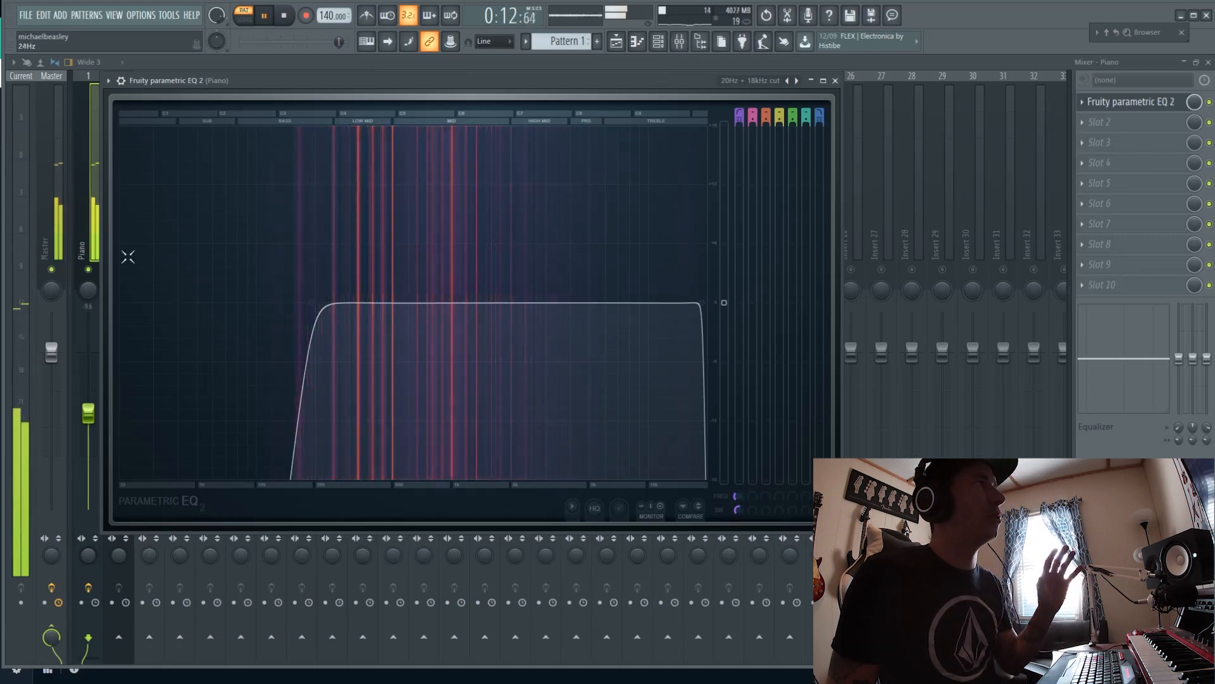
pyautogui.click(835, 80)
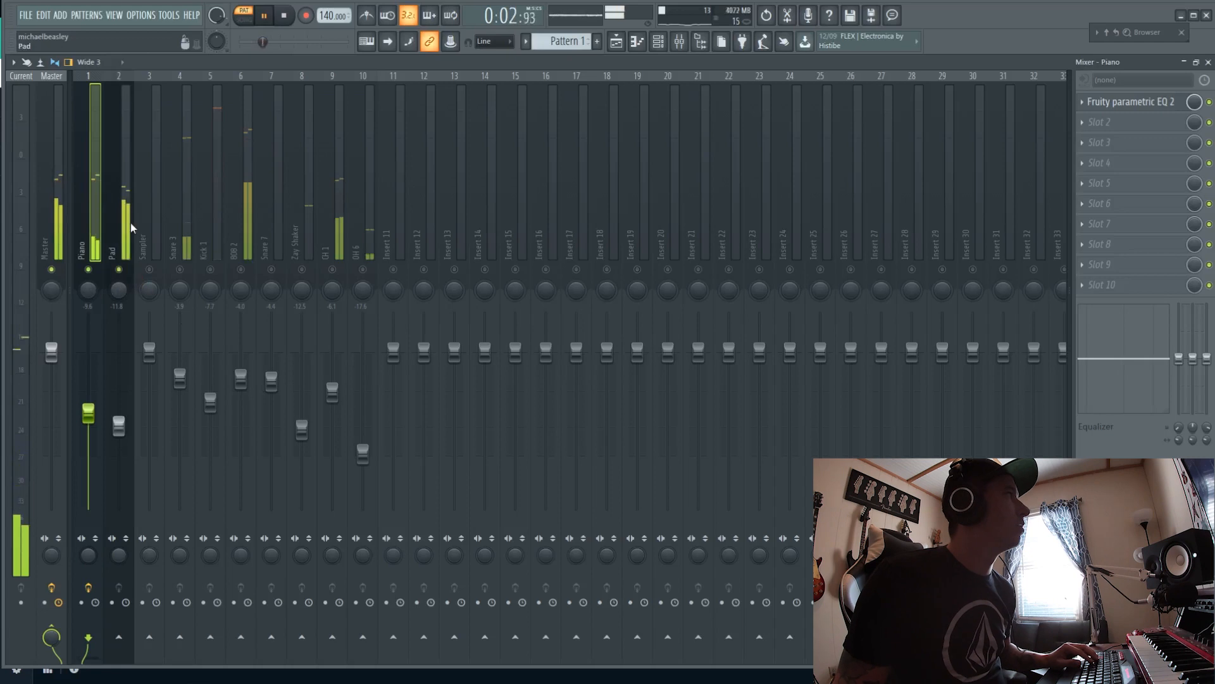
# Step: Bring in the Pad track, load Fruity Parametric EQ 2 into its first effect slot and enlarge the EQ window
pyautogui.click(129, 272)
pyautogui.click(1137, 111)
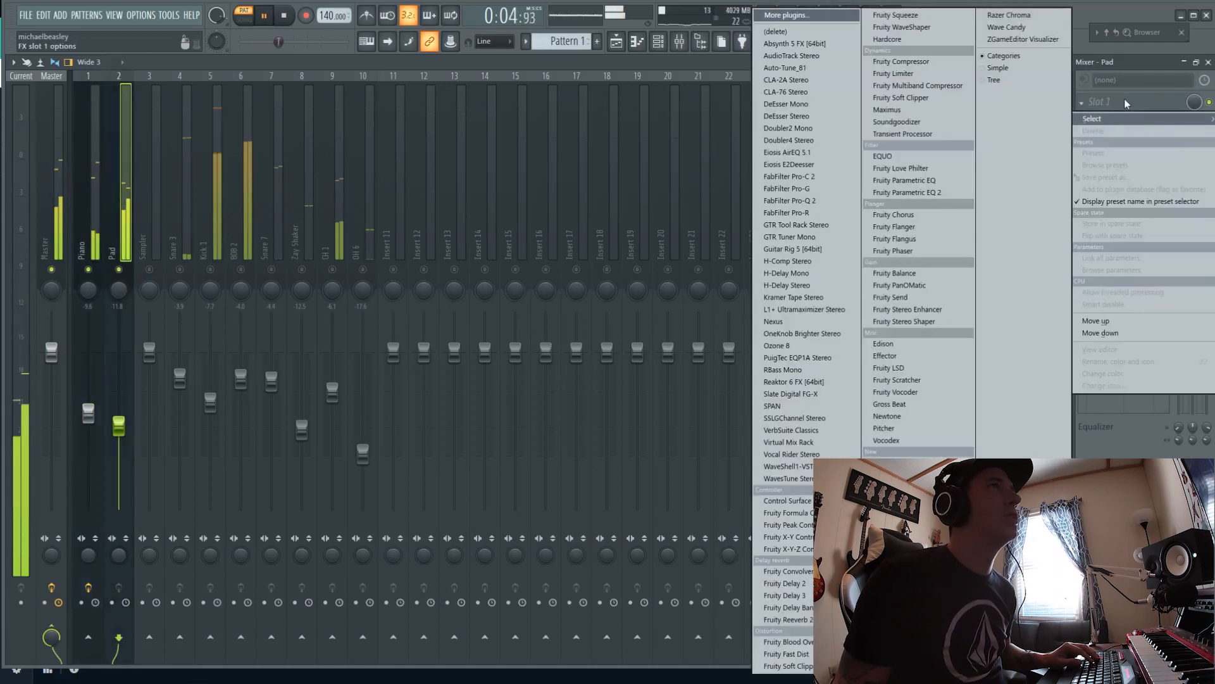
pyautogui.click(915, 192)
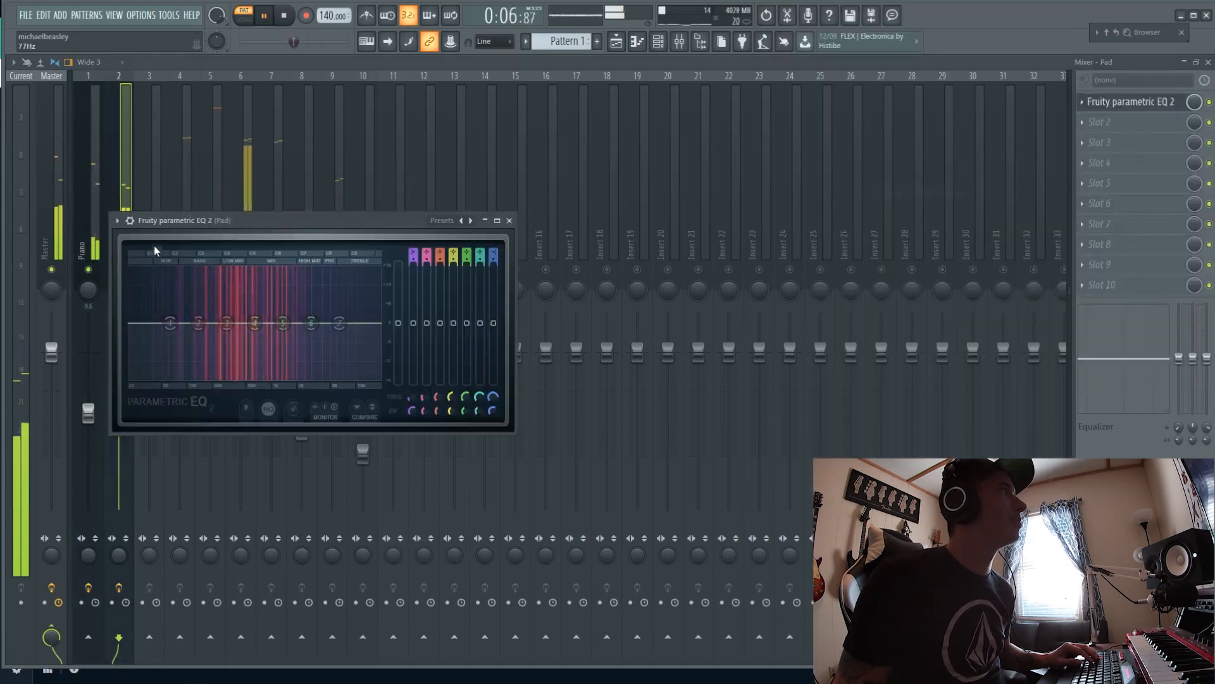
pyautogui.moveTo(519, 436); pyautogui.dragTo(523, 611)
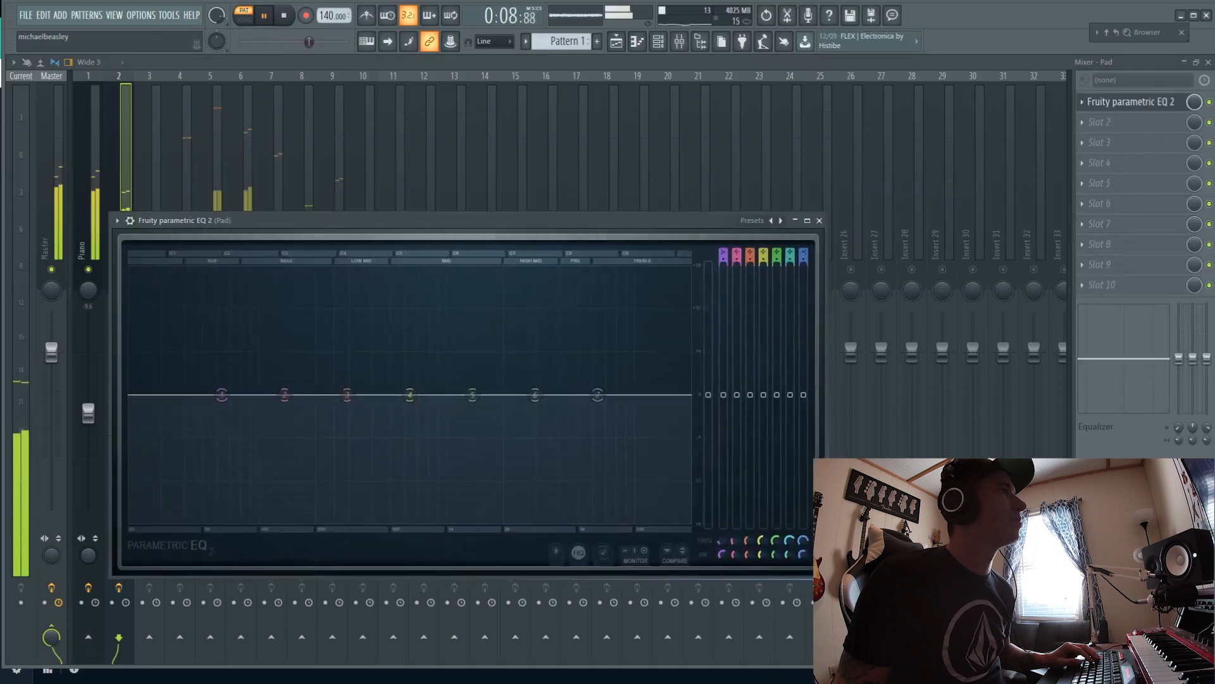
pyautogui.moveTo(576, 220); pyautogui.dragTo(397, 115)
# Step: Apply the 20Hz + 18kHz cut preset to the Pad's EQ, raise its high-pass into the upper bass range and close the EQ
pyautogui.click(74, 111)
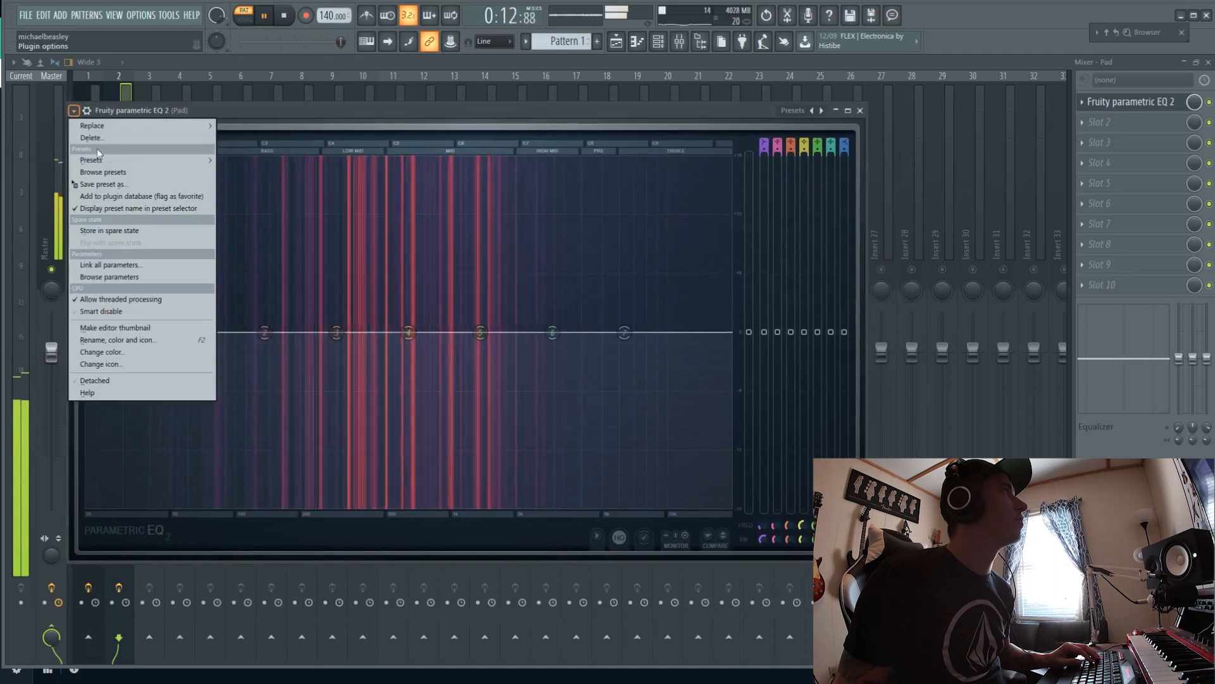
pyautogui.moveTo(143, 159)
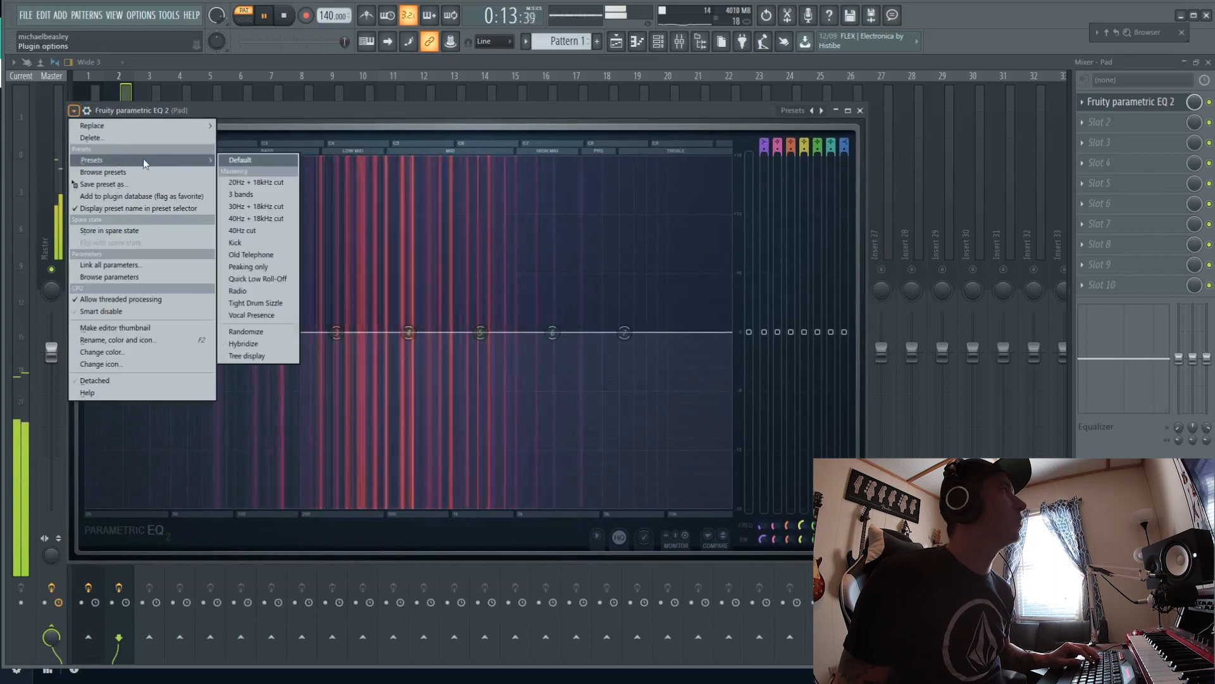
pyautogui.click(276, 183)
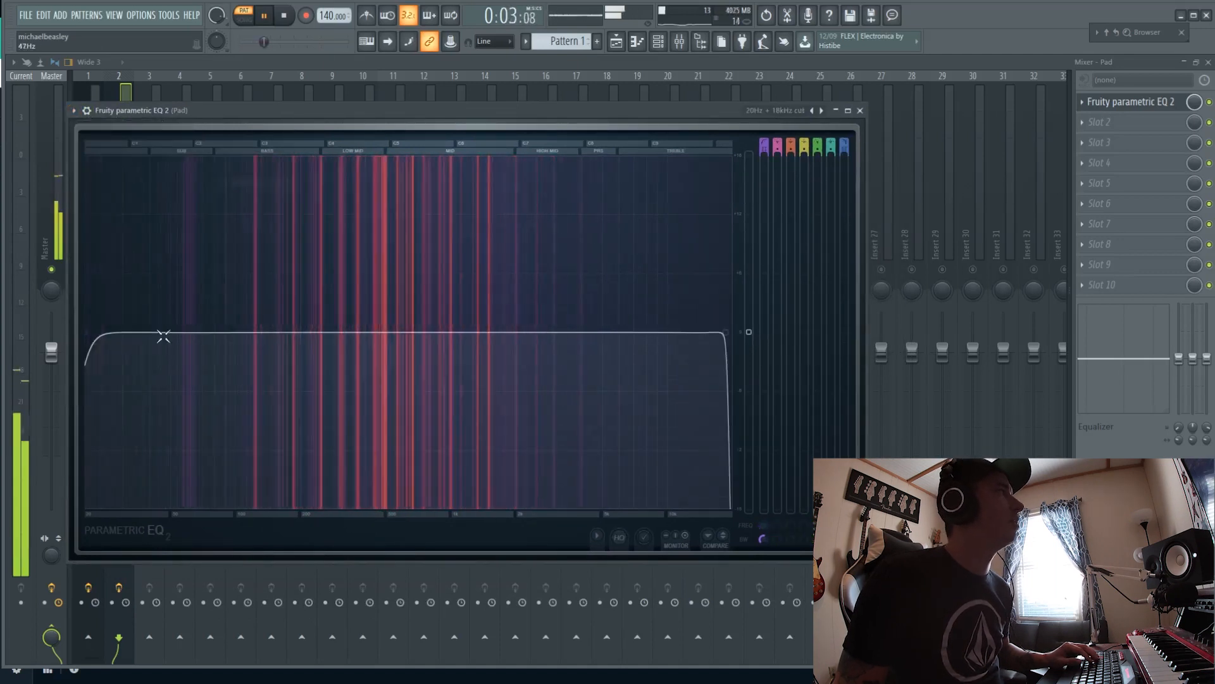
pyautogui.moveTo(100, 335); pyautogui.dragTo(293, 336)
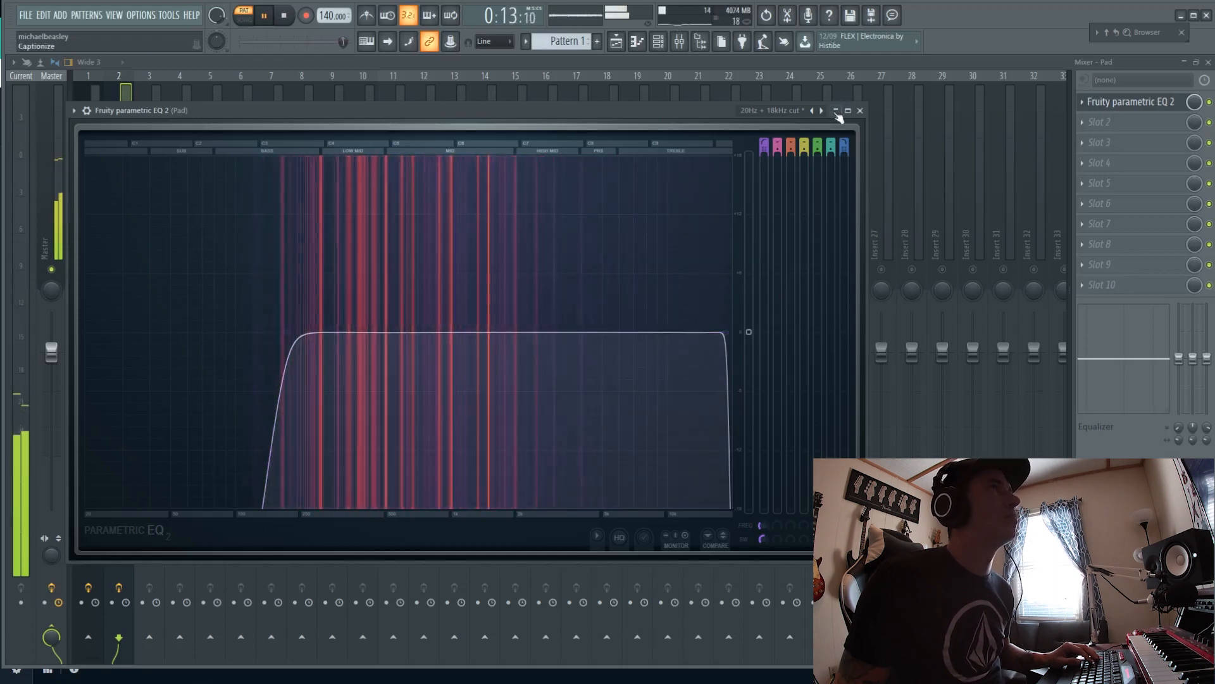
pyautogui.click(861, 112)
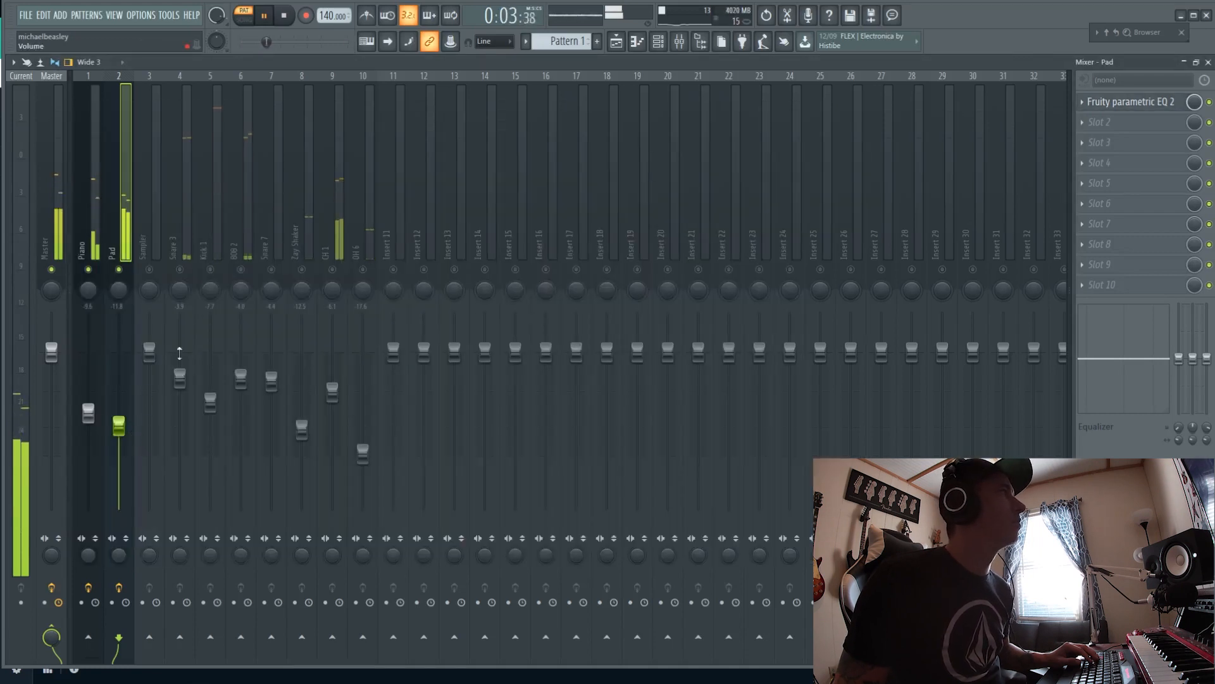
# Step: Bring in Snare 3, load Fruity Parametric EQ 2 into its first effect slot, and enlarge the EQ window with playback stopped
pyautogui.click(183, 256)
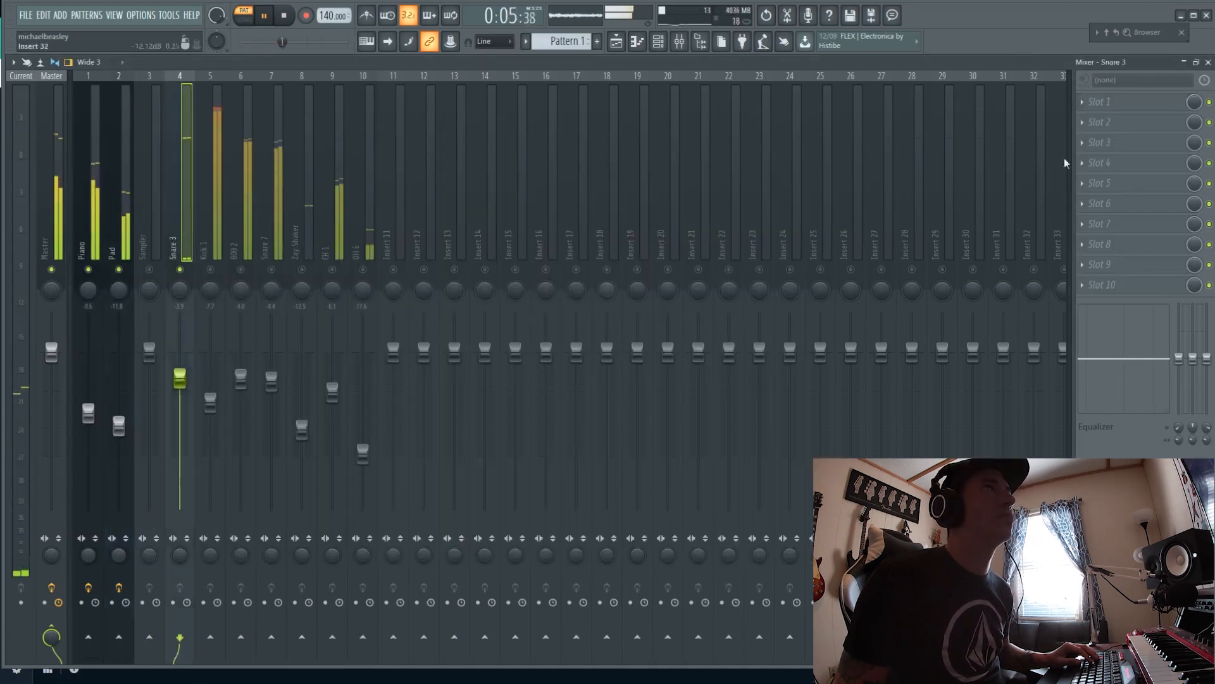
pyautogui.click(1096, 112)
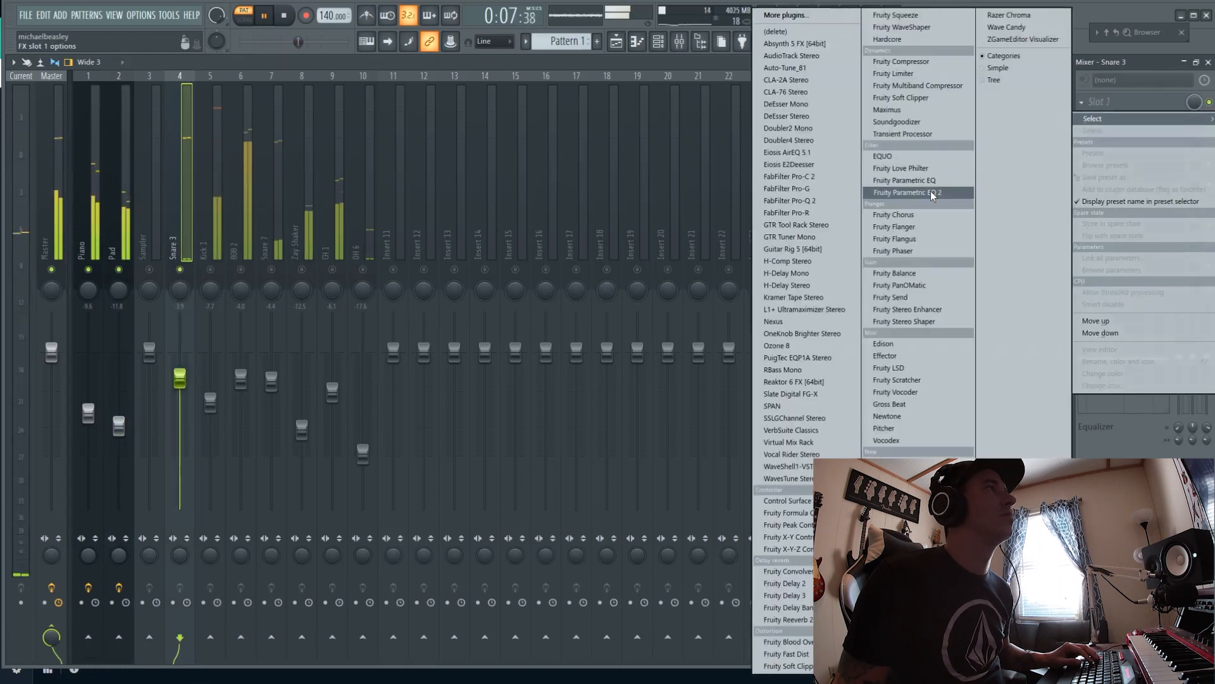
pyautogui.click(906, 192)
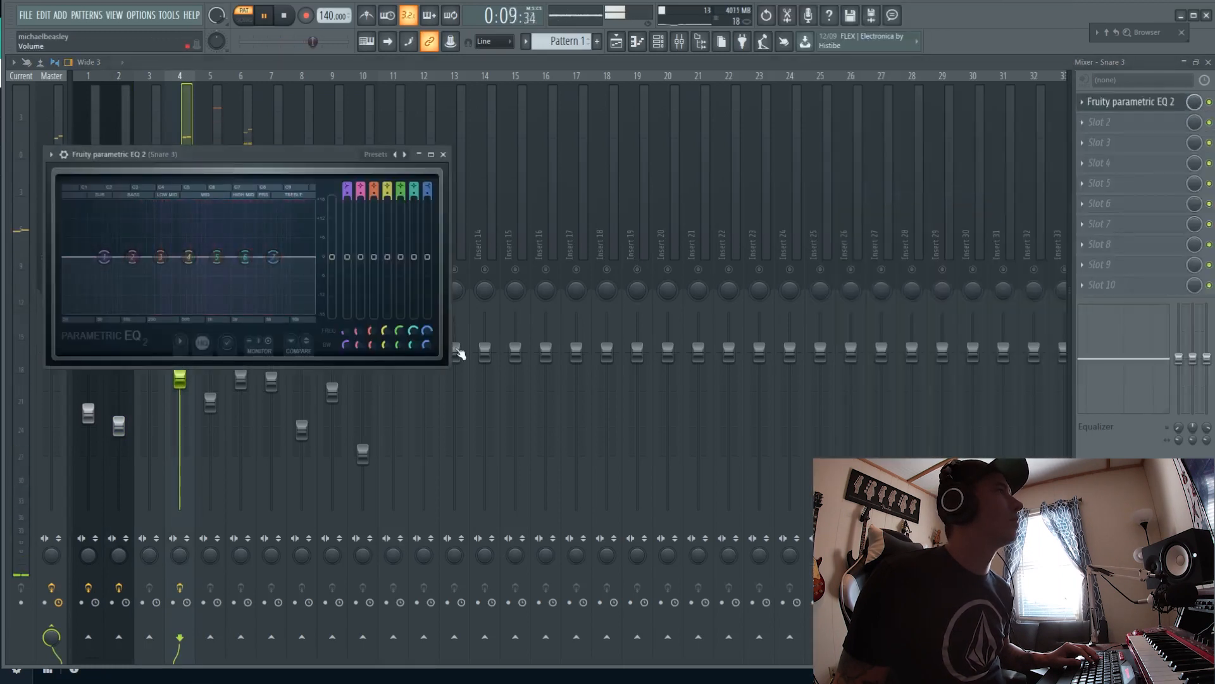
pyautogui.moveTo(448, 364); pyautogui.dragTo(798, 574)
pyautogui.press('space')
pyautogui.moveTo(503, 150); pyautogui.dragTo(646, 92)
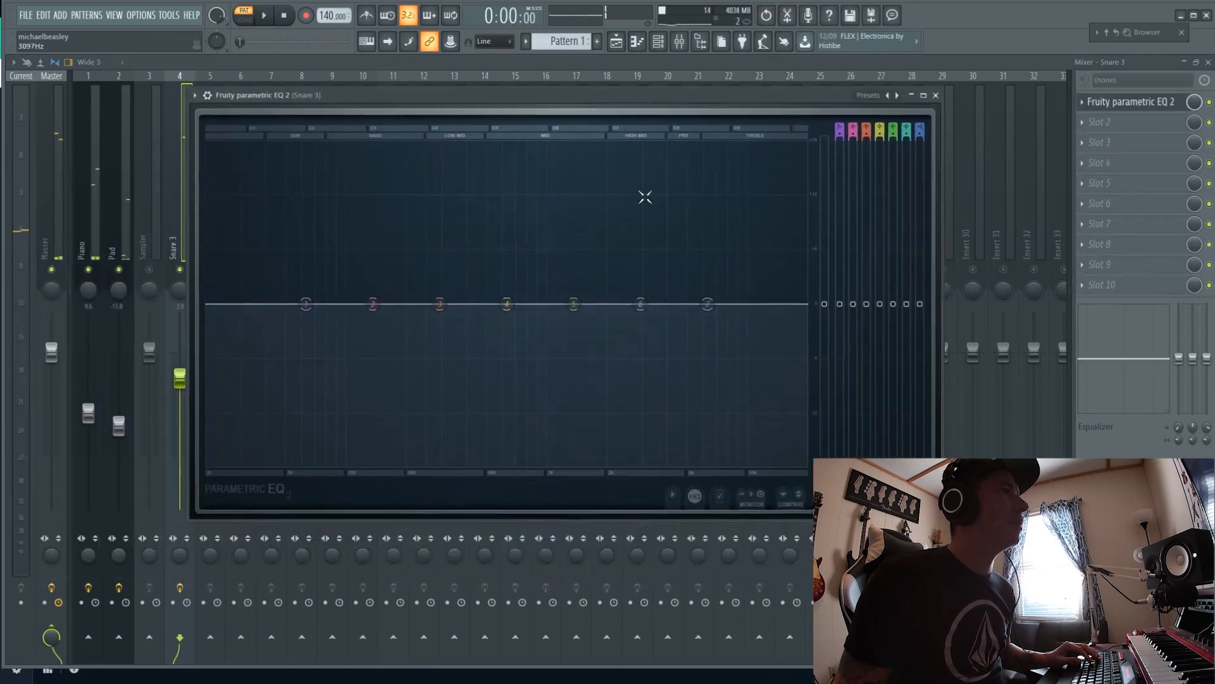
pyautogui.moveTo(627, 519); pyautogui.dragTo(622, 538)
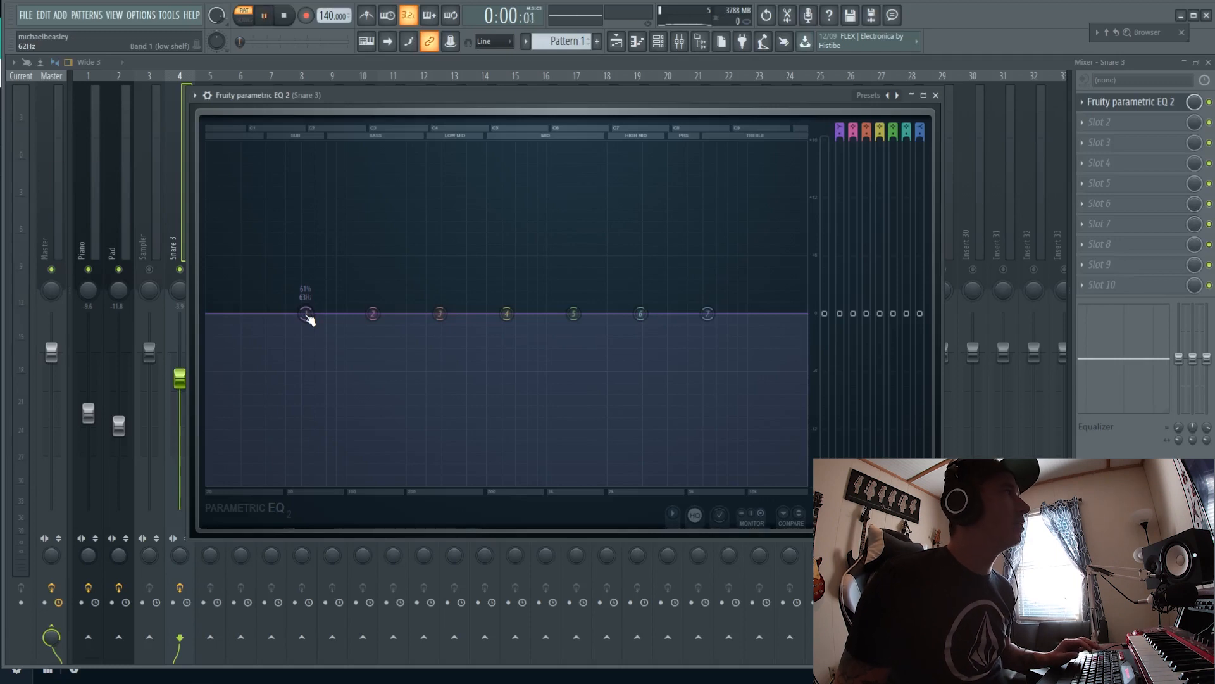
# Step: Try cutting Snare 3's lows with the band 1 low shelf at -18 dB, slightly above 210 Hz
pyautogui.moveTo(308, 319); pyautogui.dragTo(409, 483)
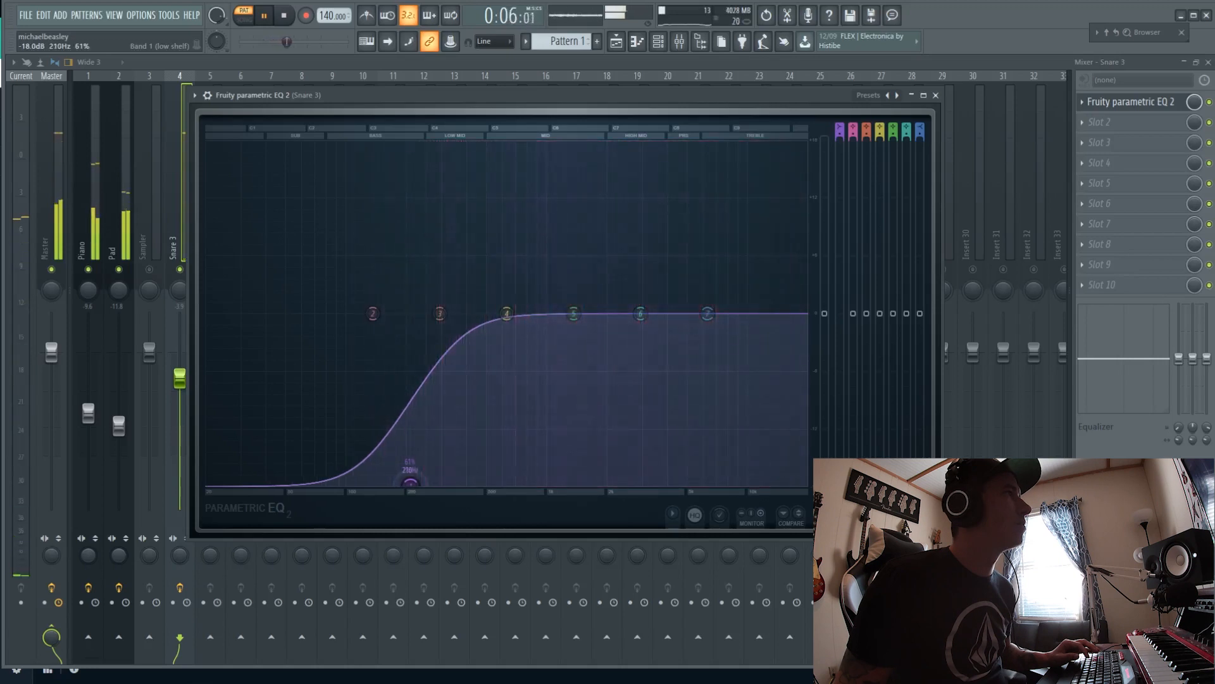
pyautogui.press('space')
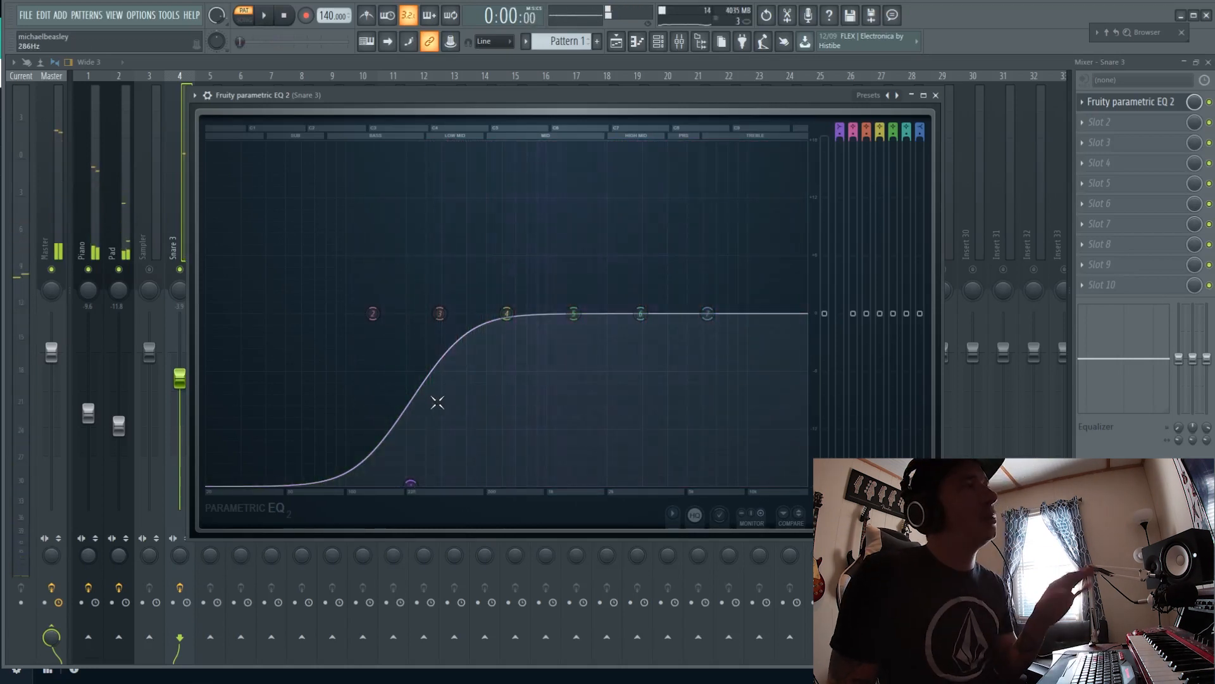
pyautogui.moveTo(418, 482); pyautogui.dragTo(421, 482)
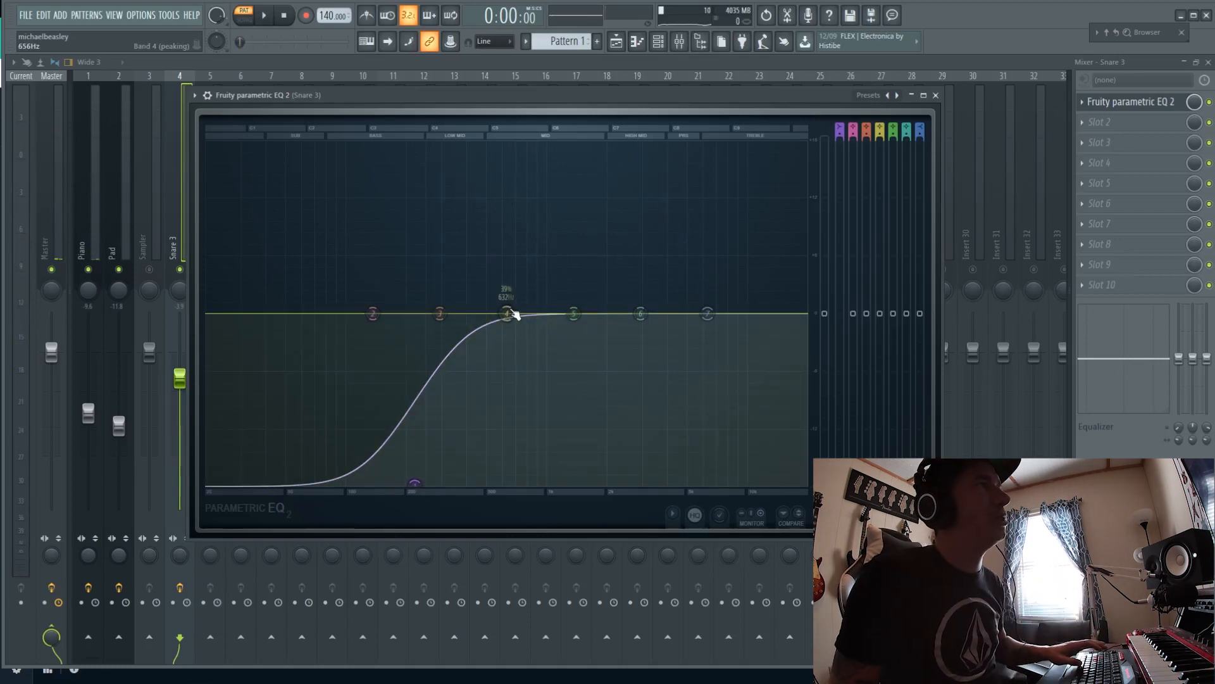
# Step: During playback, reset Snare 3's low-shelf cut and boost EQ band 3 by about 5.1 dB at 310 Hz with 19% bandwidth
pyautogui.press('space')
pyautogui.moveTo(514, 314); pyautogui.dragTo(428, 282)
pyautogui.rightClick(484, 320)
pyautogui.click(512, 341)
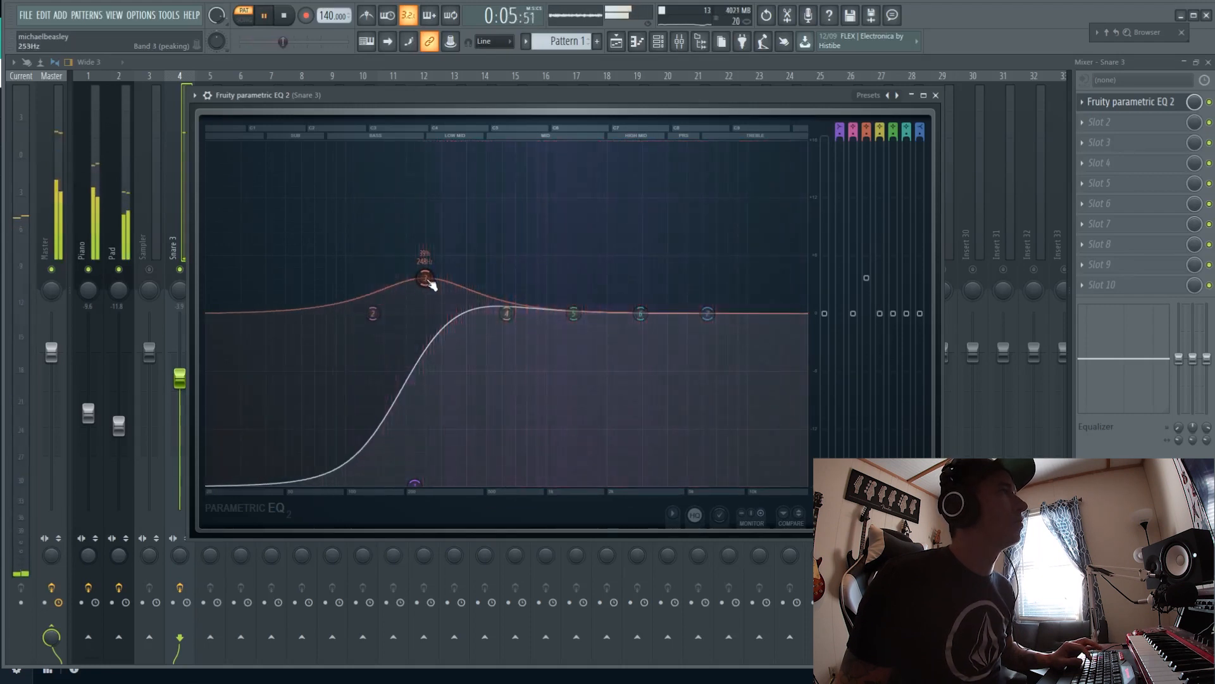
pyautogui.rightClick(414, 484)
pyautogui.click(436, 504)
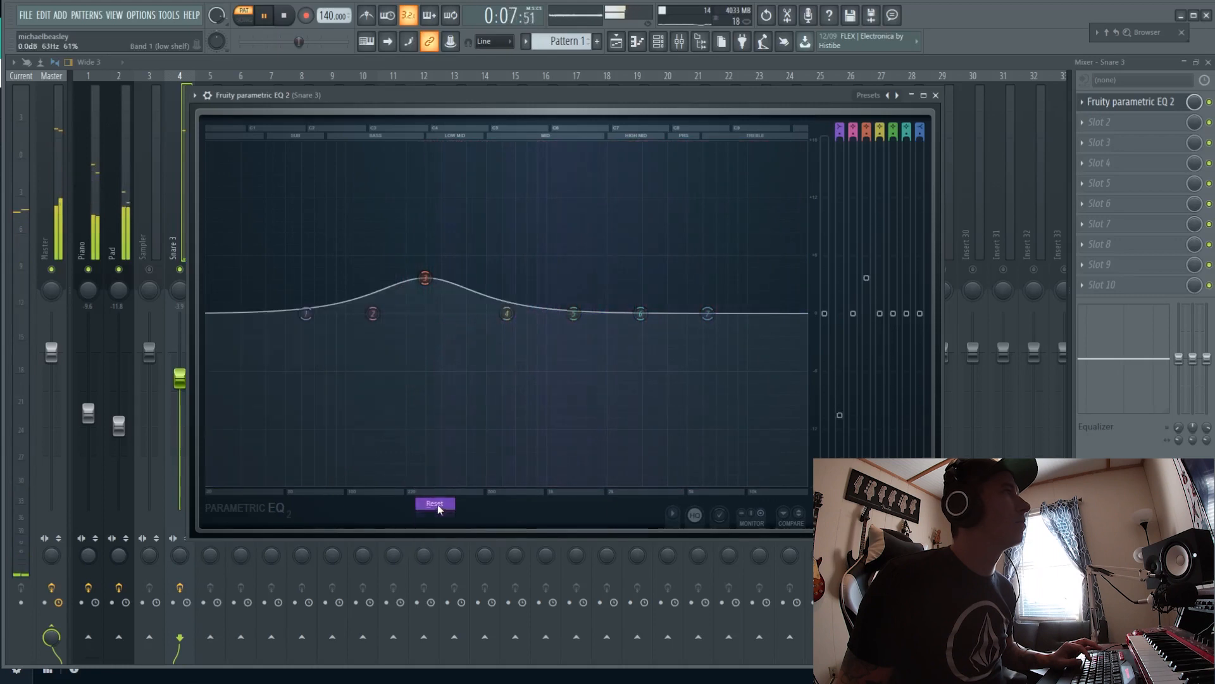
pyautogui.moveTo(424, 279); pyautogui.dragTo(441, 264)
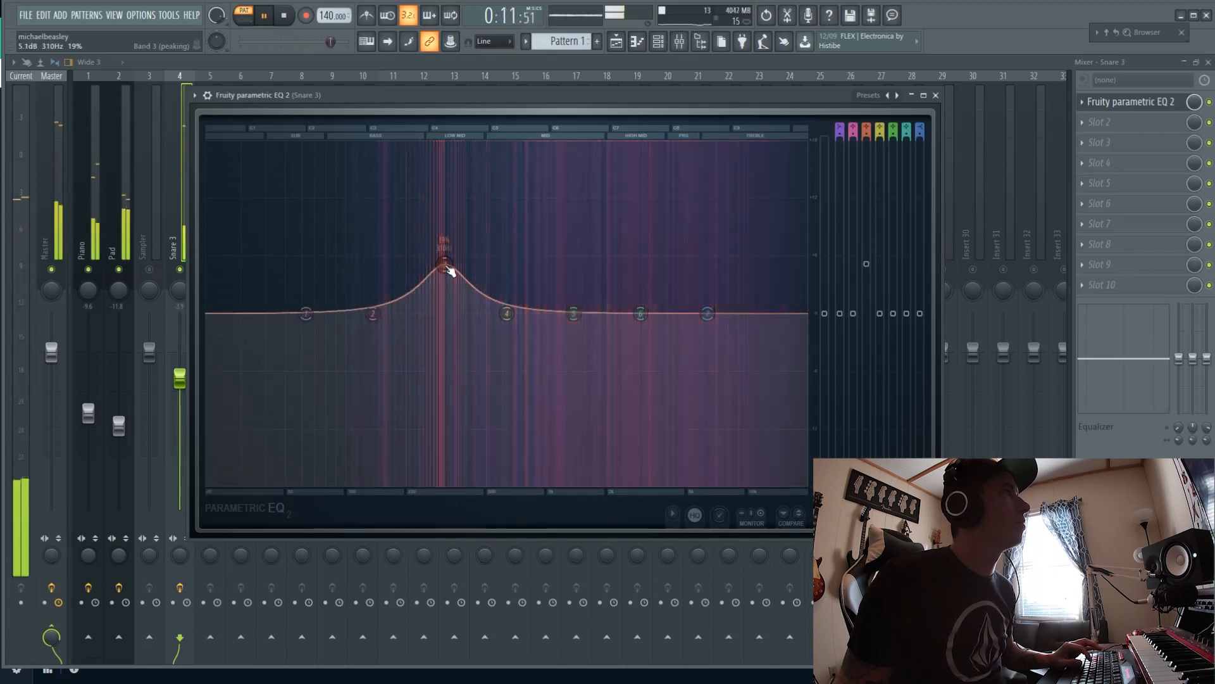
# Step: Shape Snare 3's EQ with a -18 dB low shelf at about 170 Hz and a slight band 7 high-shelf boost near 6 kHz
pyautogui.moveTo(306, 314); pyautogui.dragTo(392, 489)
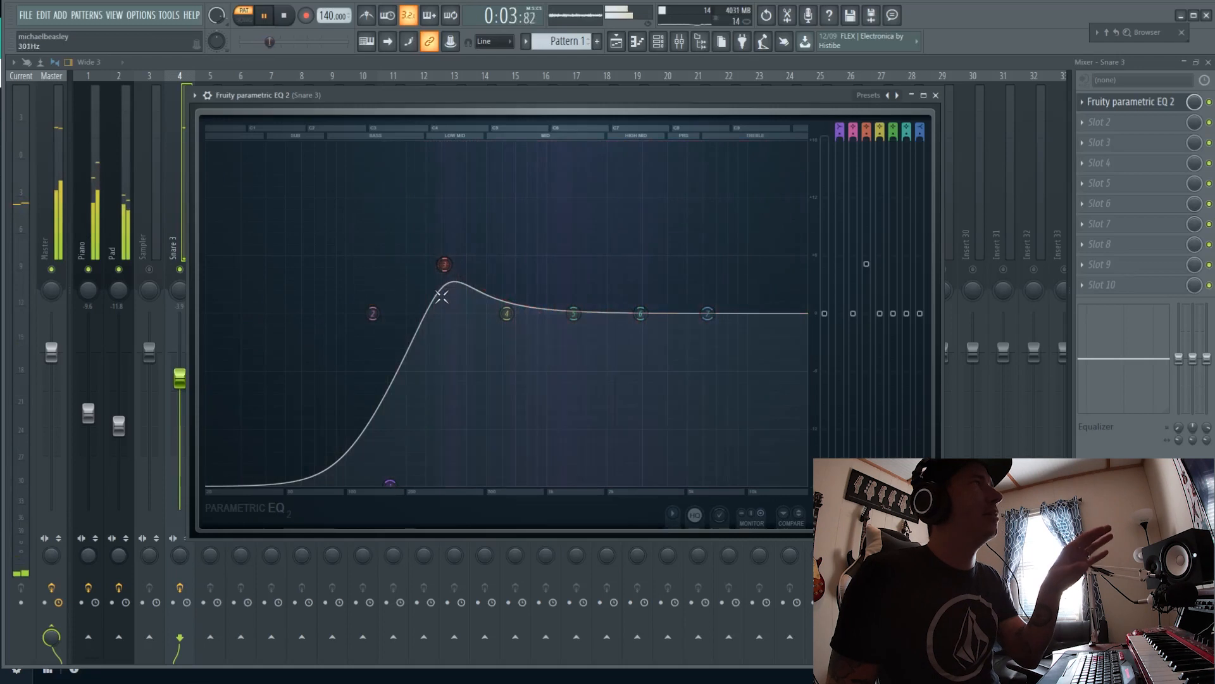
pyautogui.moveTo(444, 264); pyautogui.dragTo(442, 261)
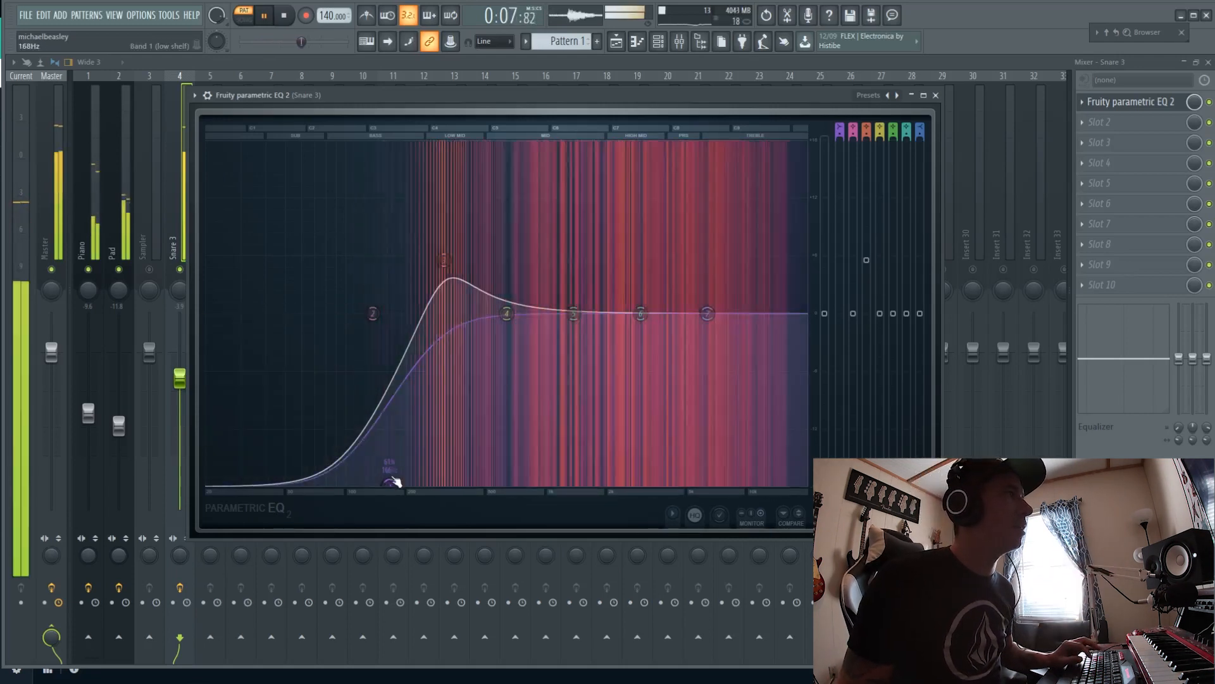
pyautogui.moveTo(707, 314); pyautogui.dragTo(700, 284)
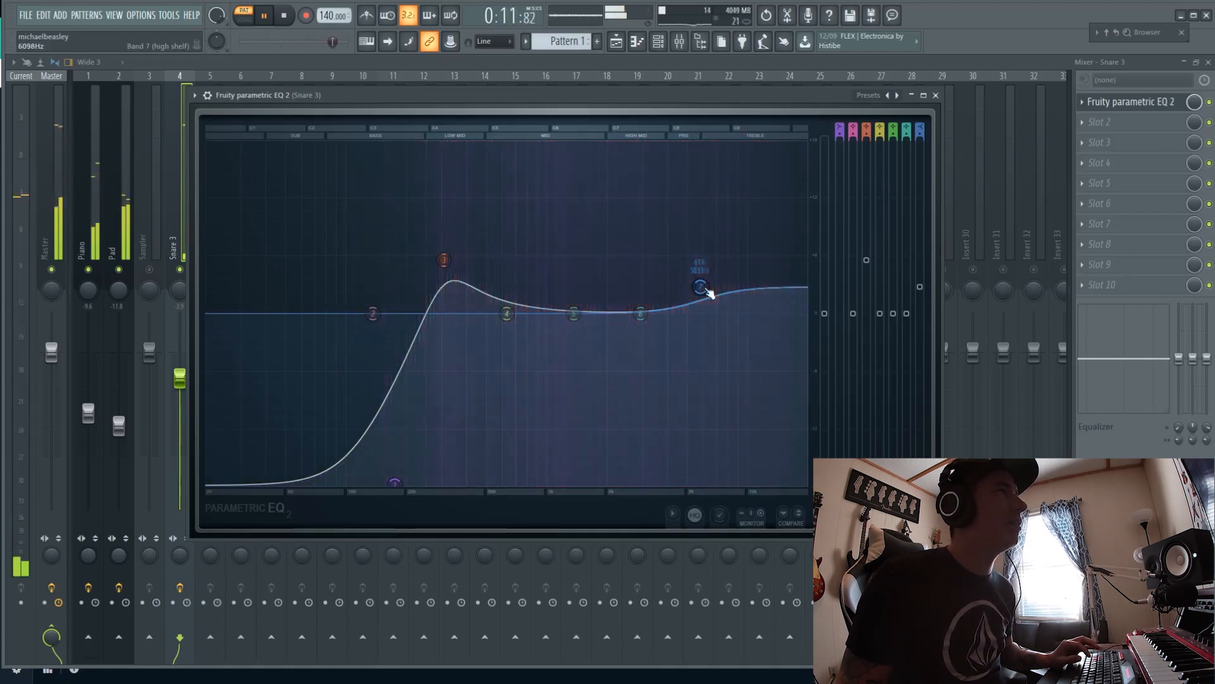
# Step: Raise Snare 3's band 7 high shelf to about 3 dB near 7 kHz and close its EQ
pyautogui.moveTo(715, 277); pyautogui.dragTo(724, 284)
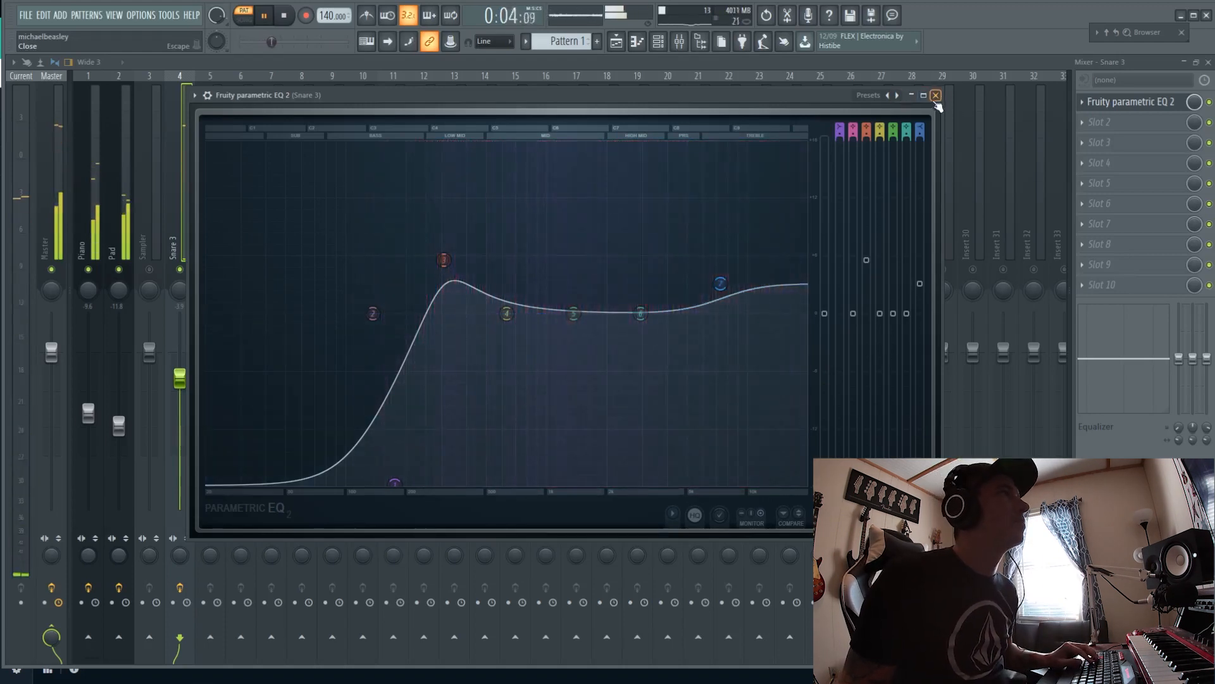
pyautogui.click(935, 96)
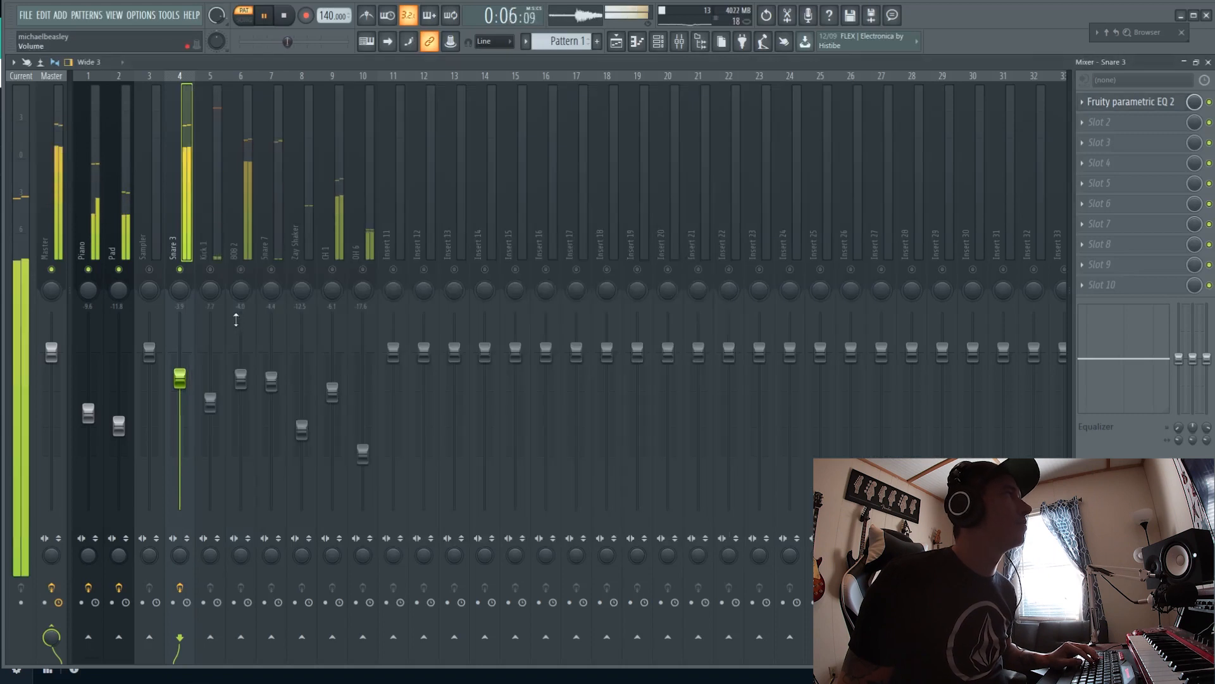
# Step: Bring in CH 1, load Fruity Parametric EQ 2 into its first effect slot, and enlarge and reposition the EQ window
pyautogui.click(335, 303)
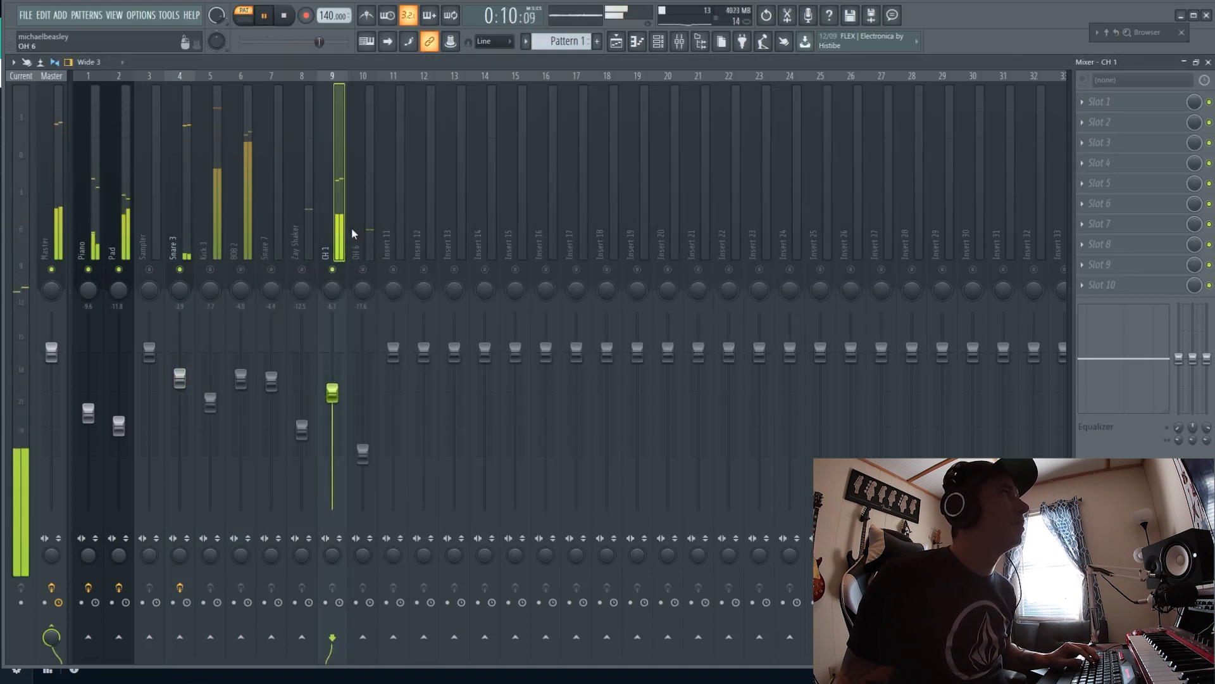
pyautogui.click(1116, 101)
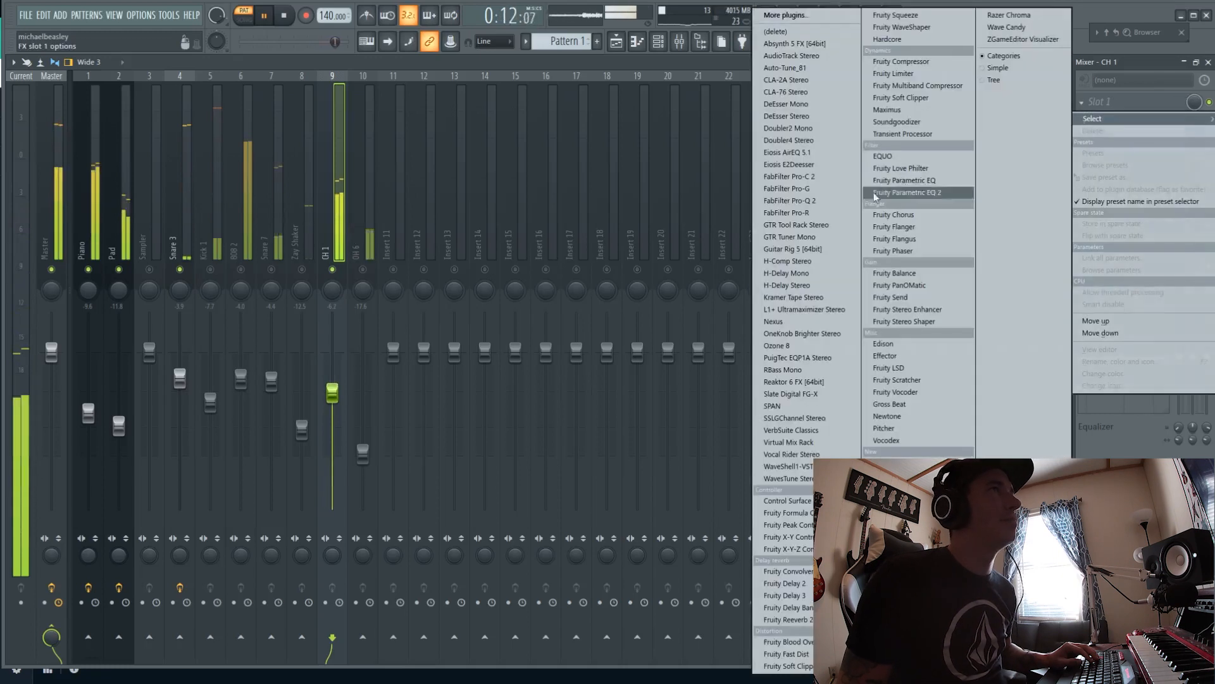
pyautogui.click(916, 192)
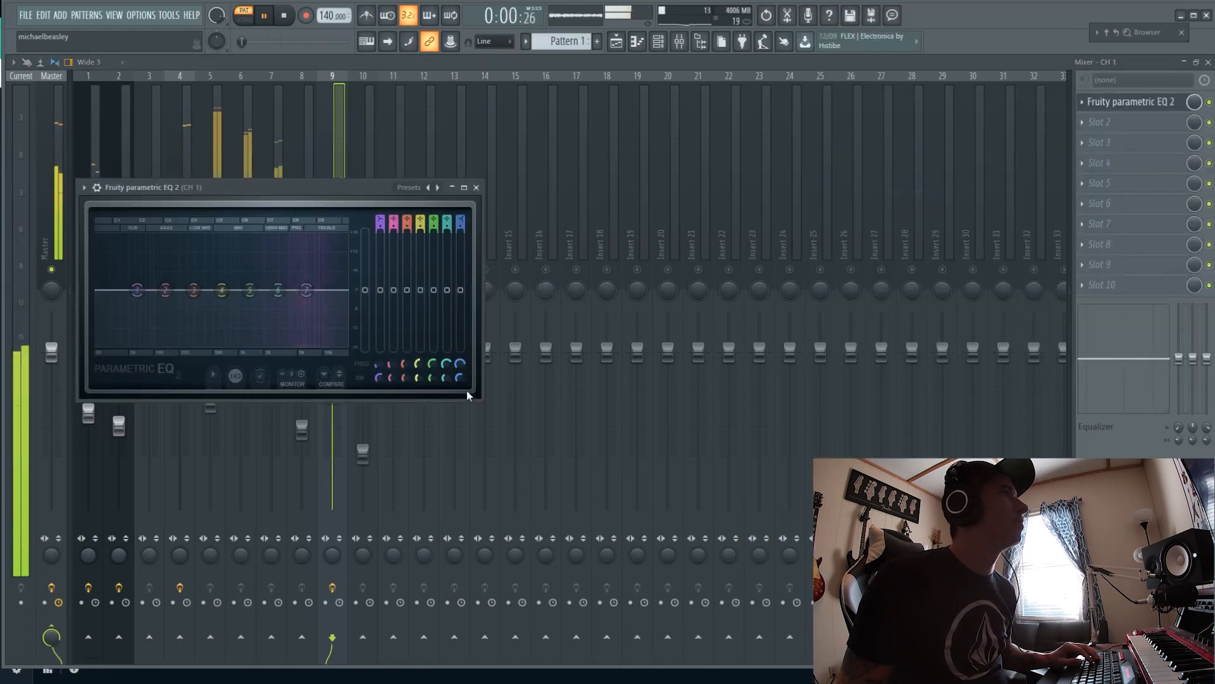
pyautogui.moveTo(481, 397); pyautogui.dragTo(804, 585)
pyautogui.moveTo(488, 184); pyautogui.dragTo(602, 120)
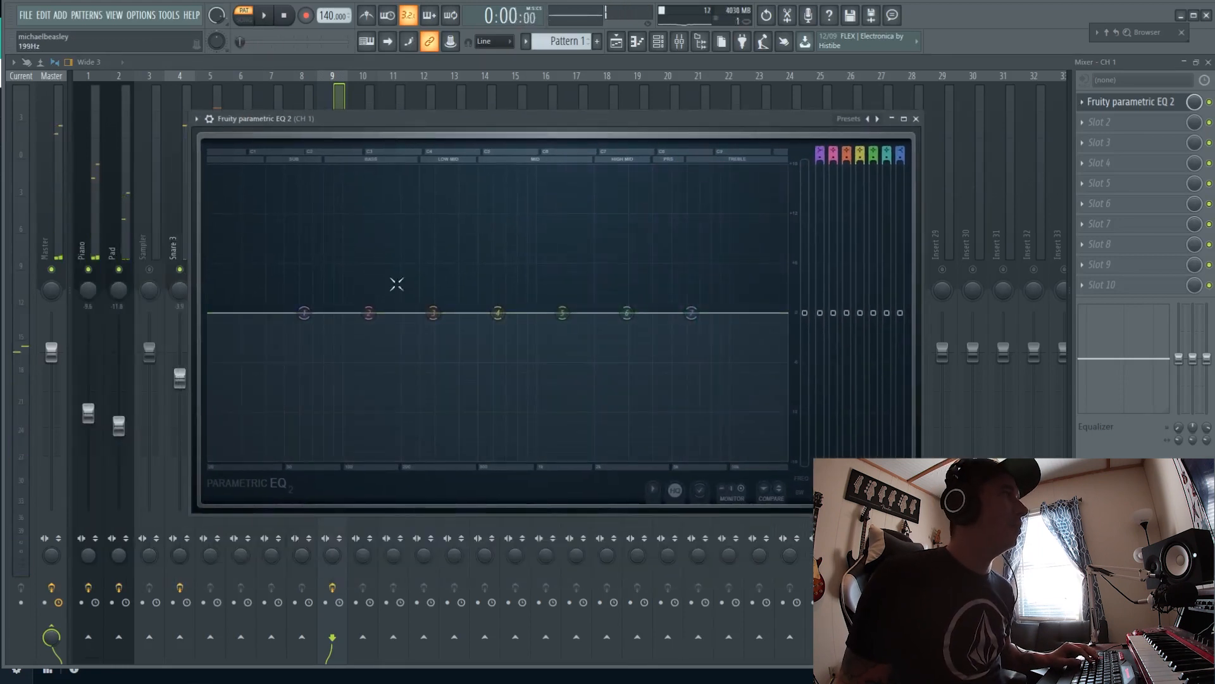
# Step: Shape CH 1's EQ with a -18 dB band 1 low shelf slightly above 2 kHz and a slight band 7 high-shelf cut near 10 kHz
pyautogui.press('space')
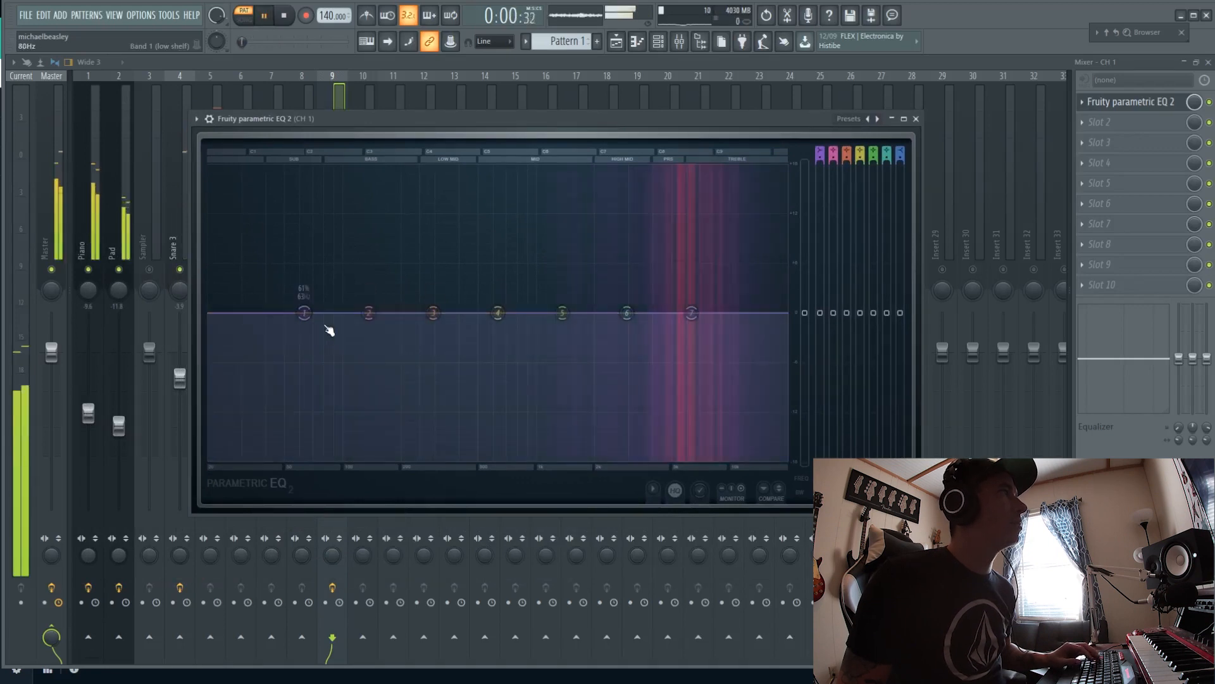
pyautogui.moveTo(304, 312); pyautogui.dragTo(607, 457)
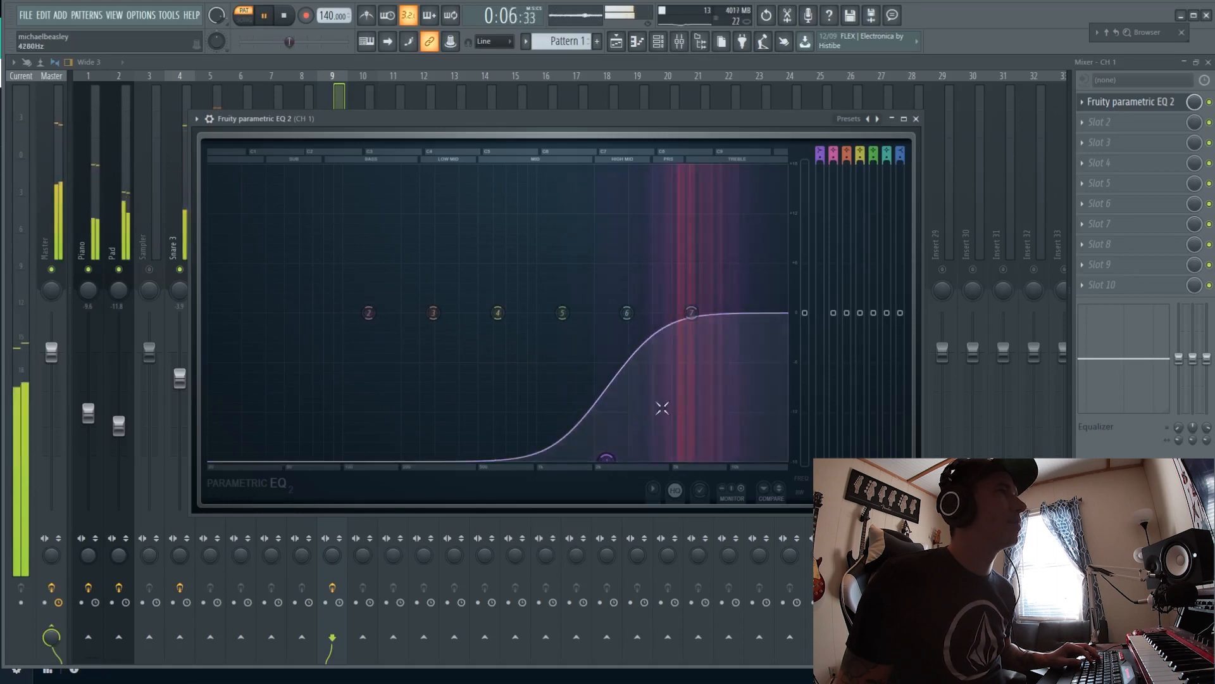
pyautogui.press('space')
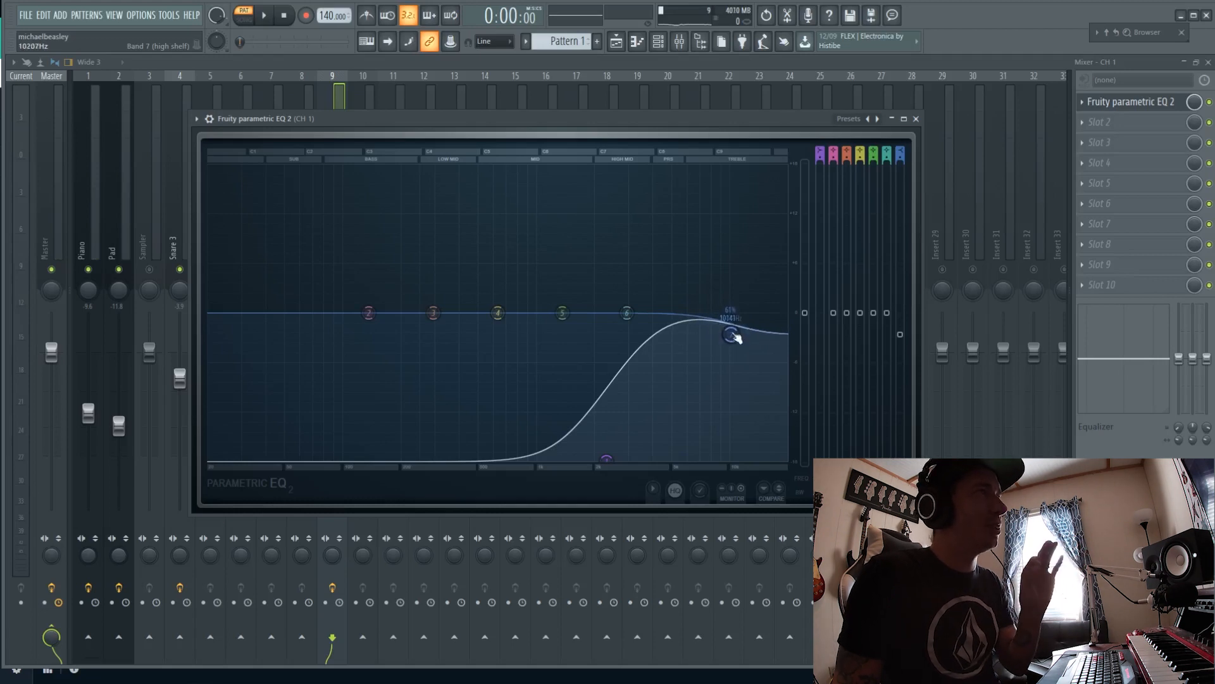
pyautogui.press('space')
pyautogui.moveTo(731, 334); pyautogui.dragTo(733, 331)
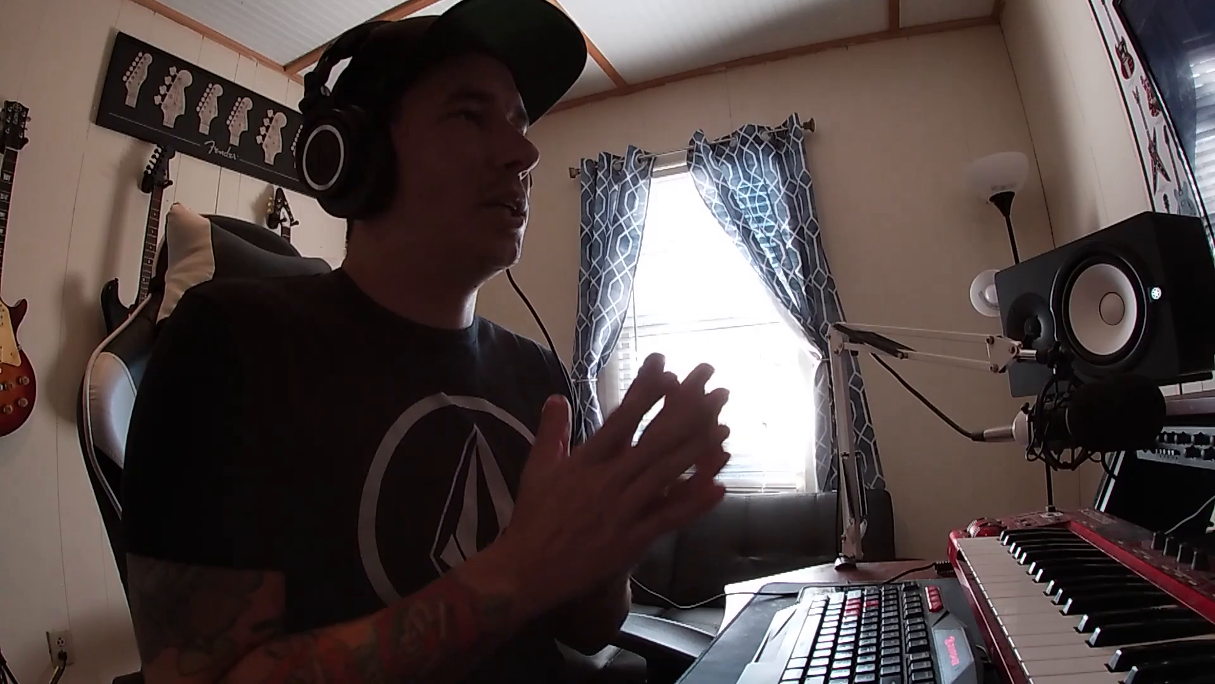
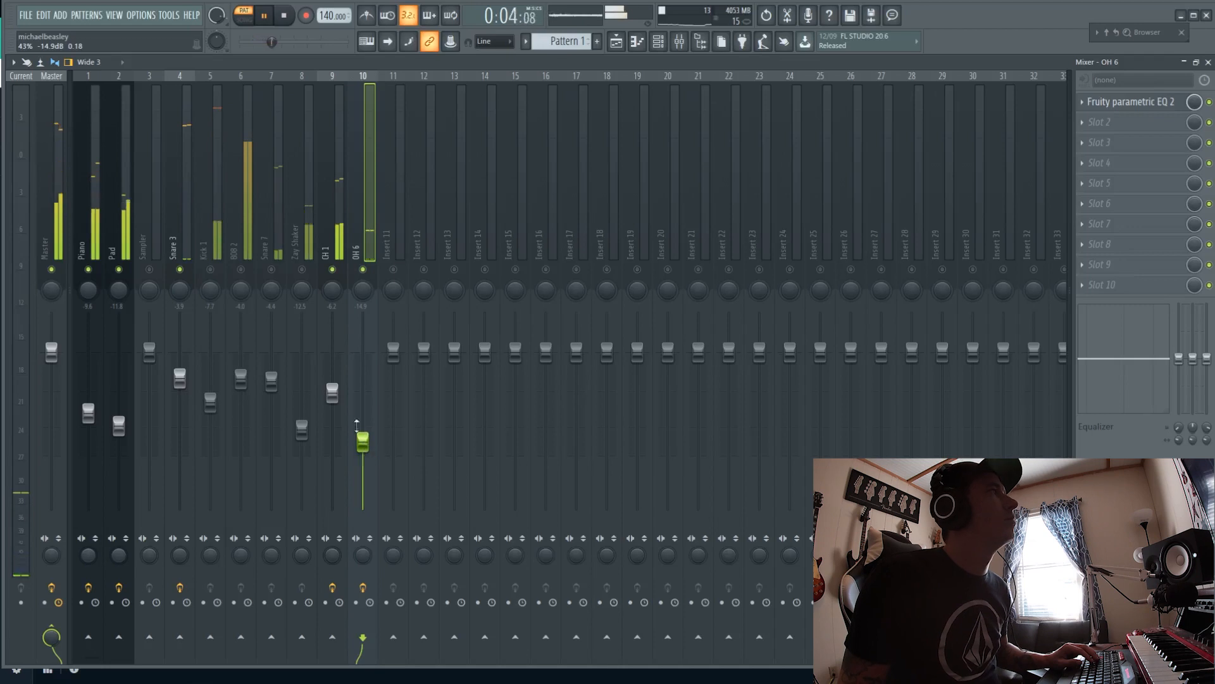
# Step: Bring in Zay Shaker and equalize it with Fruity Parametric EQ 2, using a -18 dB low shelf near 2 kHz and a slight band 7 high-shelf cut
pyautogui.click(307, 269)
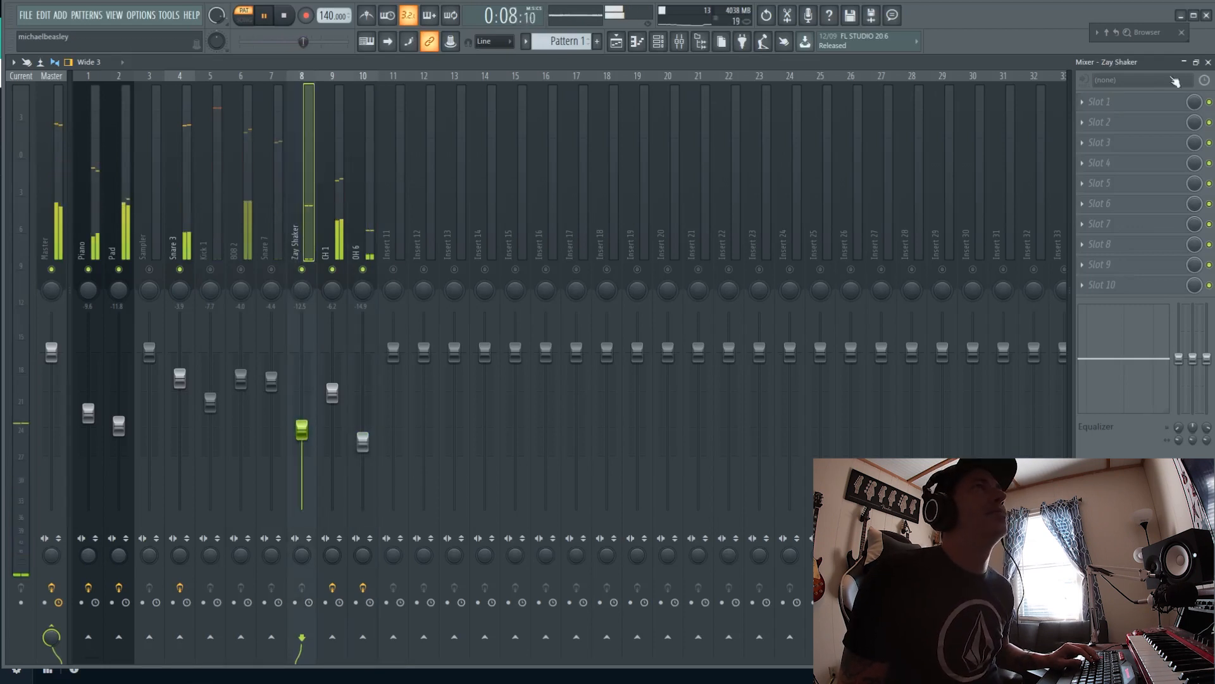
pyautogui.click(1121, 106)
pyautogui.click(940, 181)
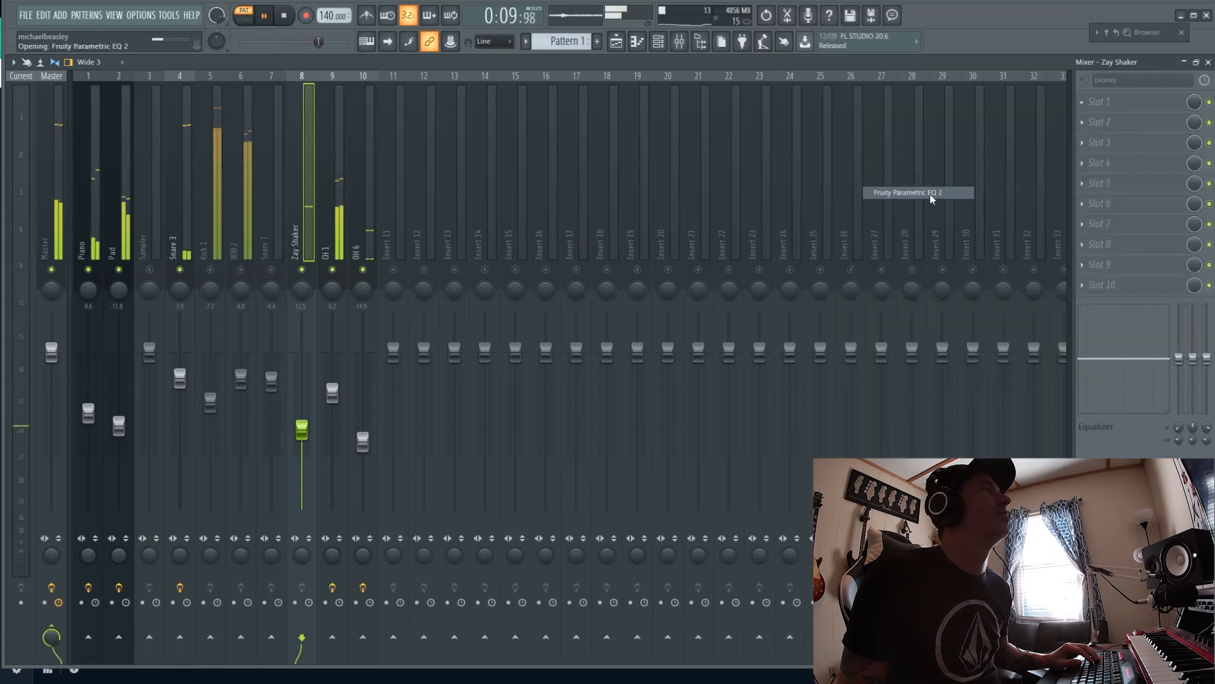
pyautogui.moveTo(105, 257); pyautogui.dragTo(234, 320)
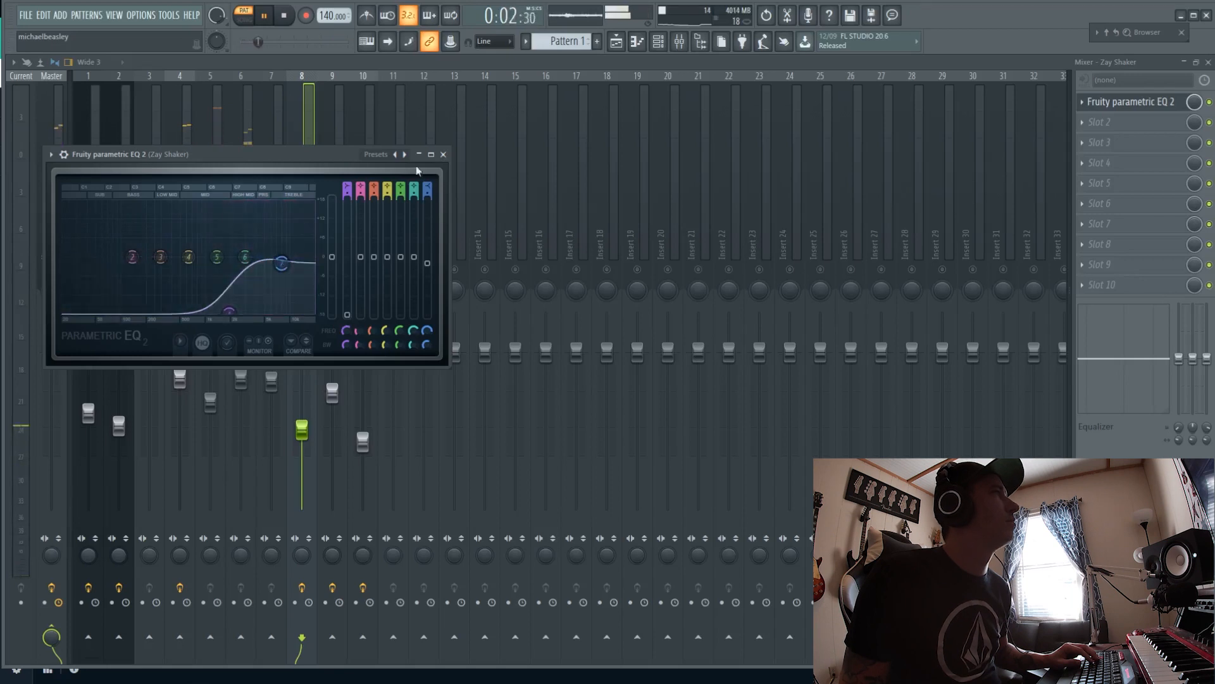
pyautogui.click(444, 154)
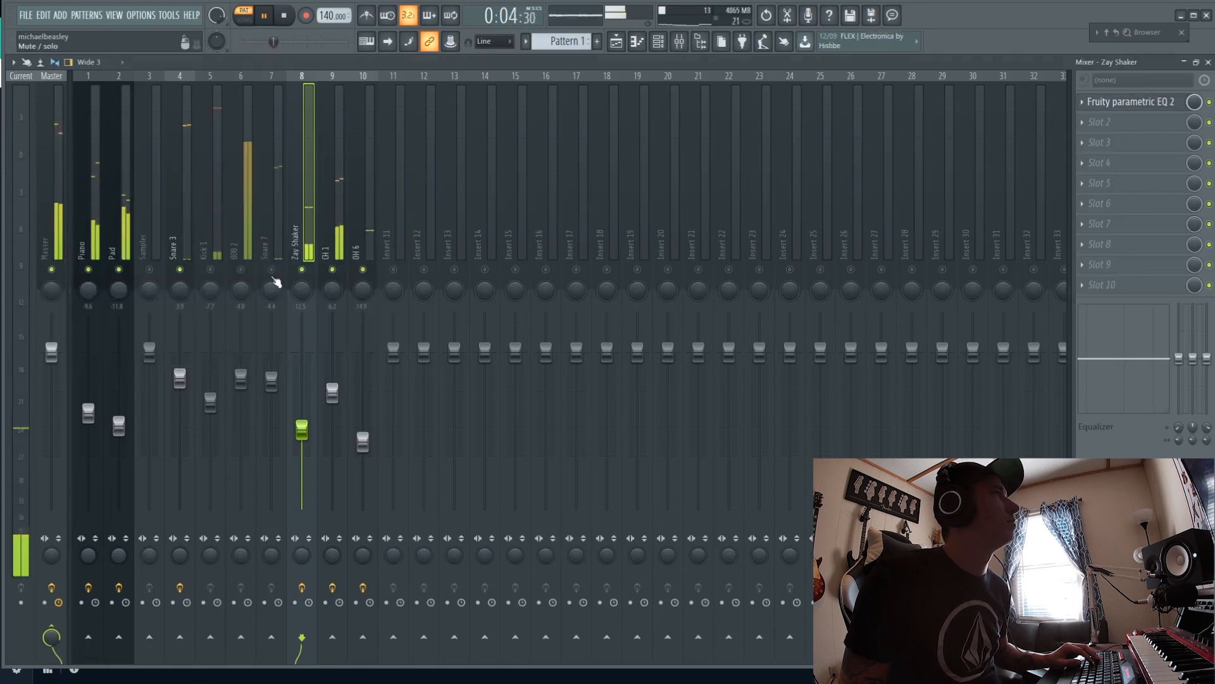
# Step: Bring in Snare 7 and load Fruity Parametric EQ 2 into its first effect slot
pyautogui.click(276, 249)
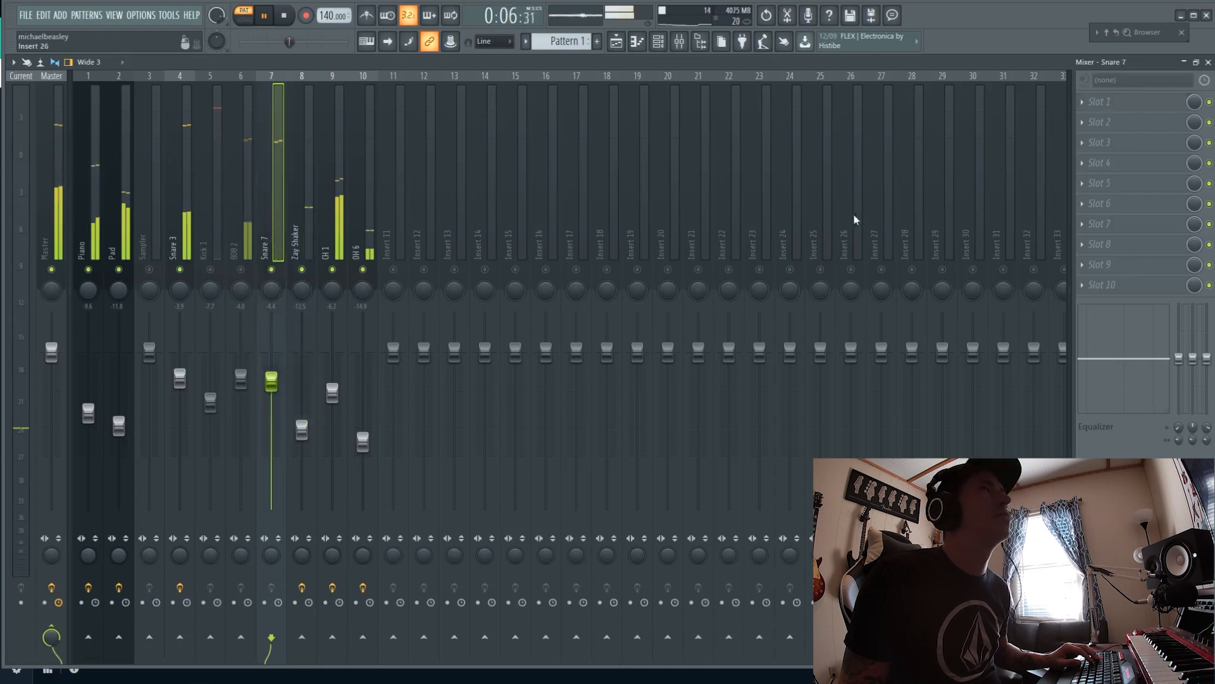
pyautogui.click(1118, 101)
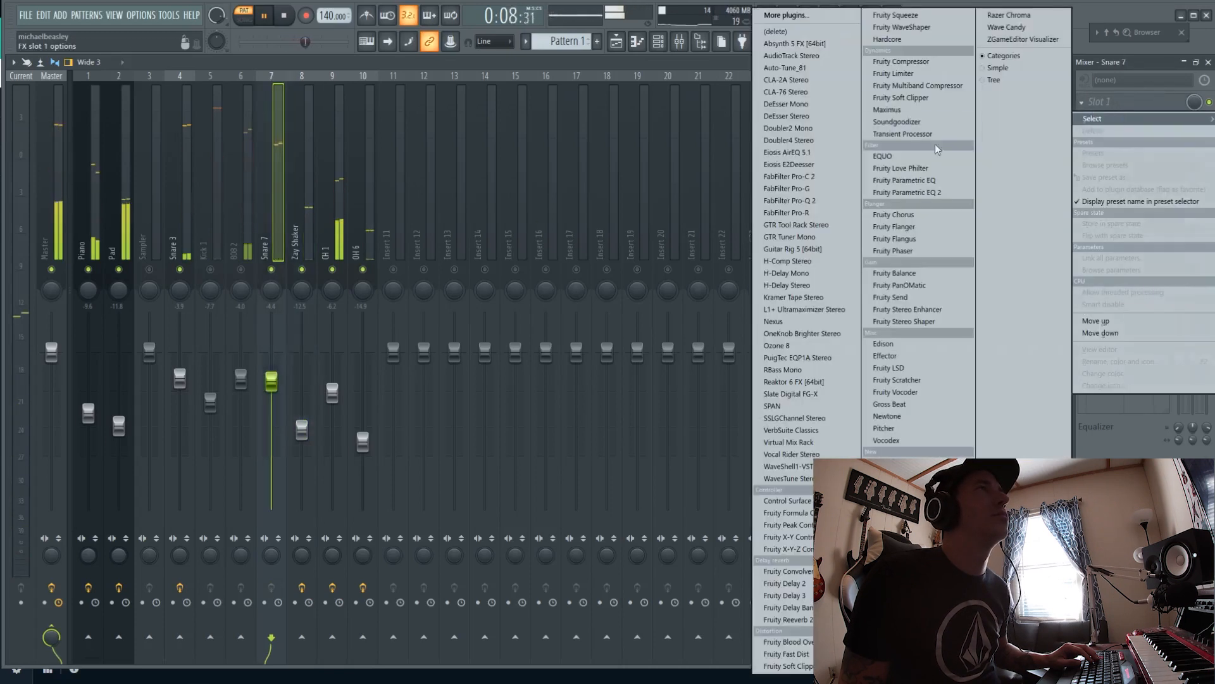
pyautogui.click(937, 192)
# Step: Shape Snare 7's EQ with a -18 dB band 1 low shelf near 217 Hz and a band 4 boost of about 5 dB near 400 Hz
pyautogui.moveTo(74, 225); pyautogui.dragTo(99, 270)
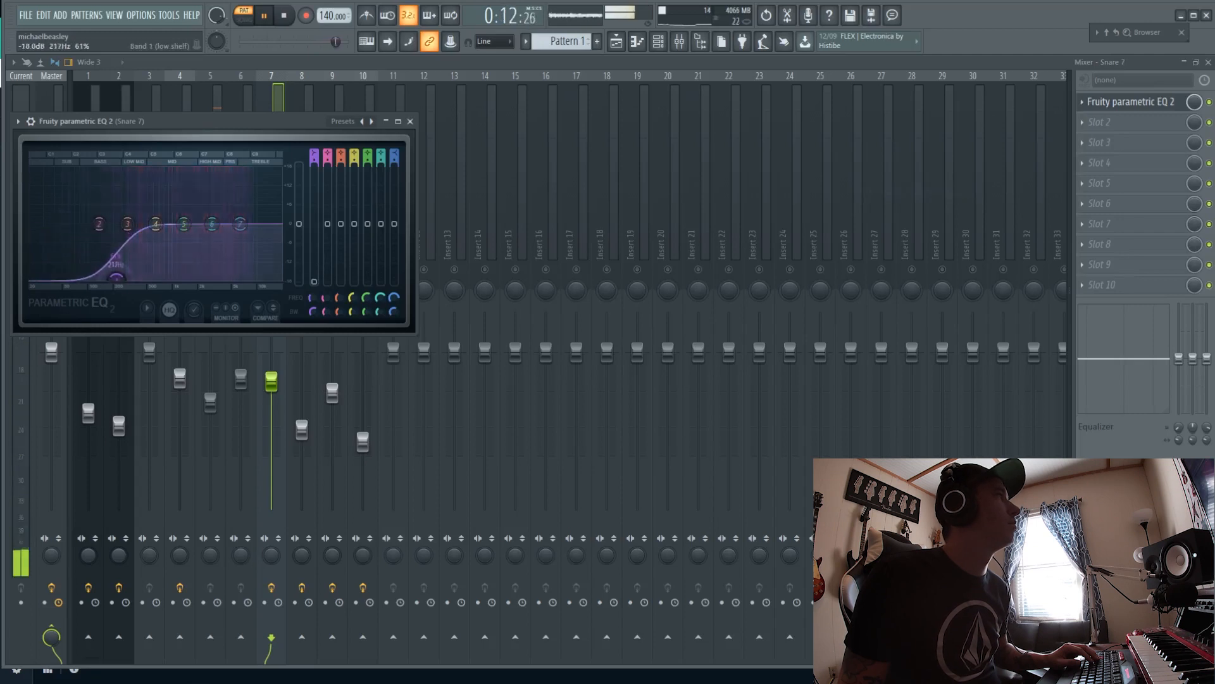
pyautogui.moveTo(156, 223); pyautogui.dragTo(143, 211)
pyautogui.click(121, 279)
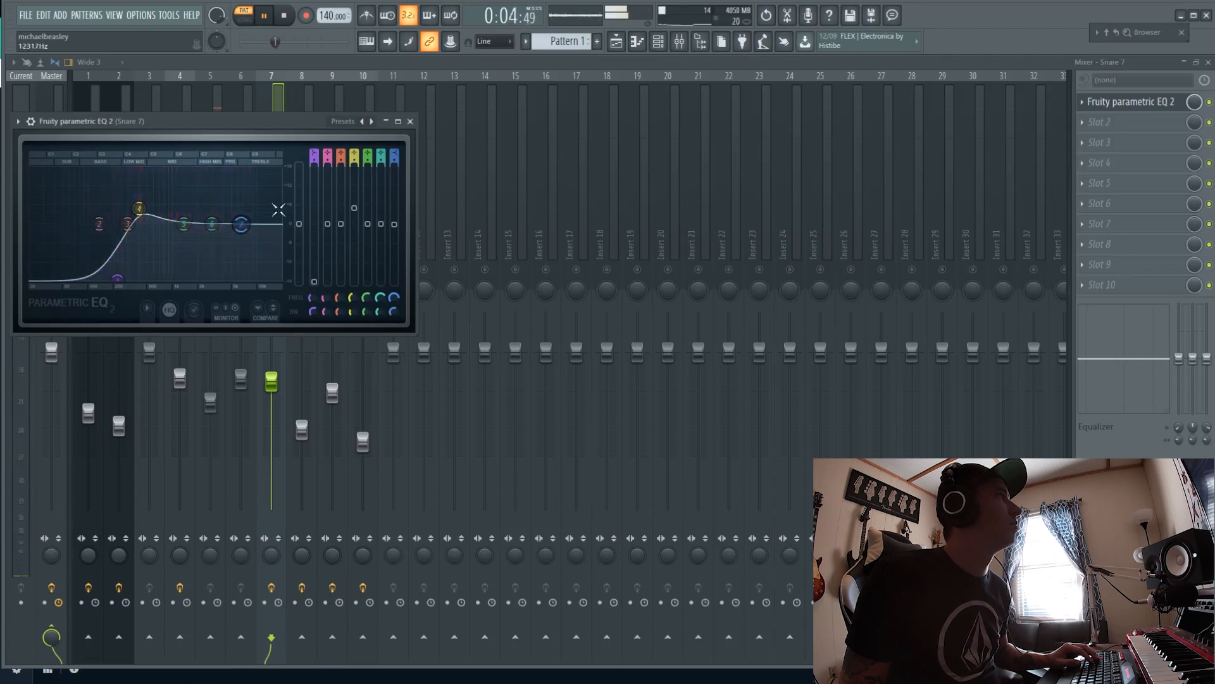
pyautogui.click(412, 123)
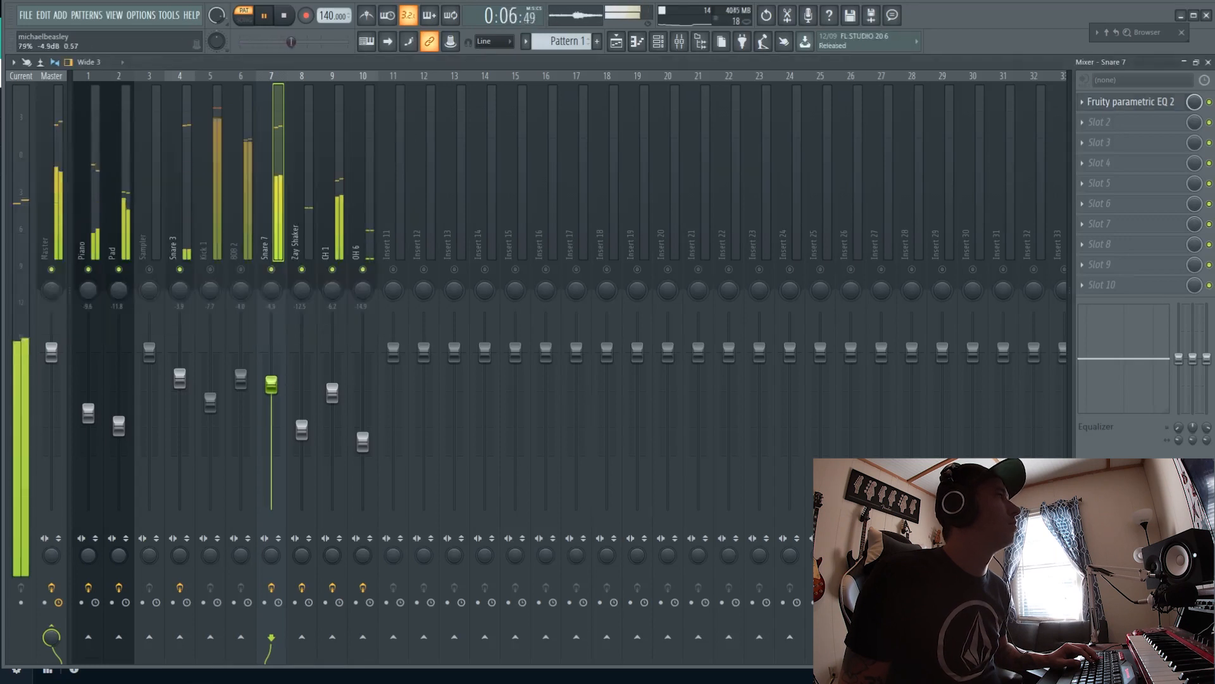
# Step: Bring in Kick 1, load Fruity Parametric EQ 2 into its first effect slot, and enlarge and reposition the EQ window
pyautogui.click(211, 270)
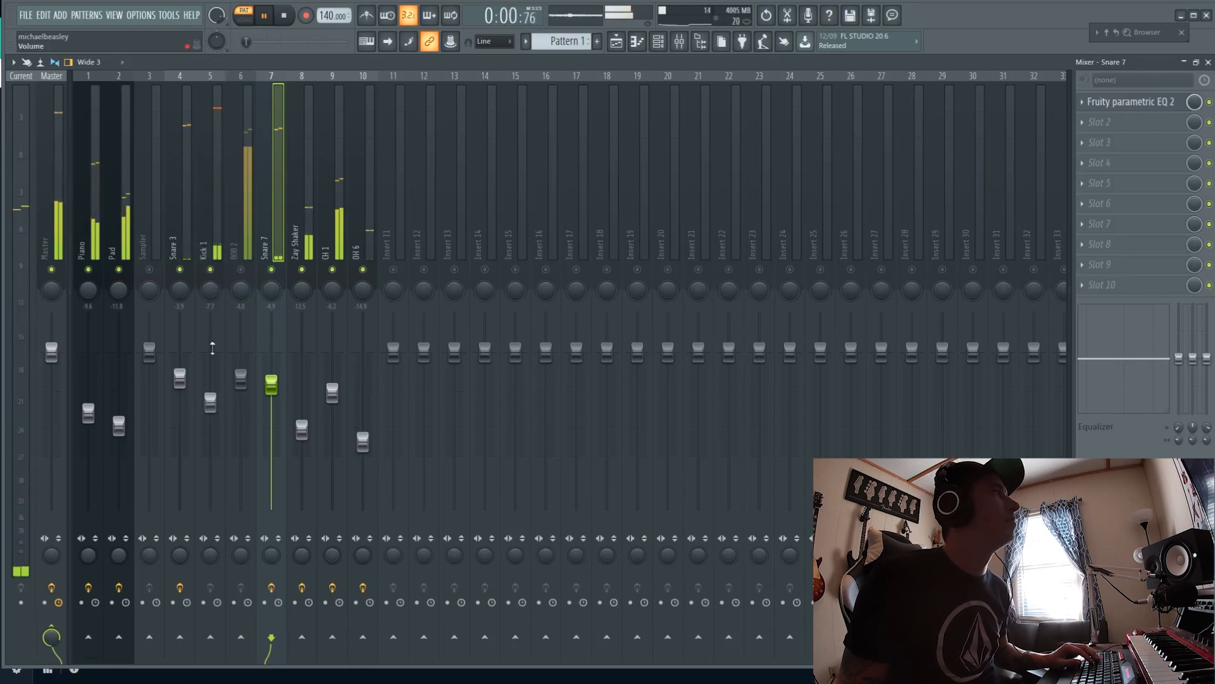
pyautogui.click(212, 220)
pyautogui.click(1117, 102)
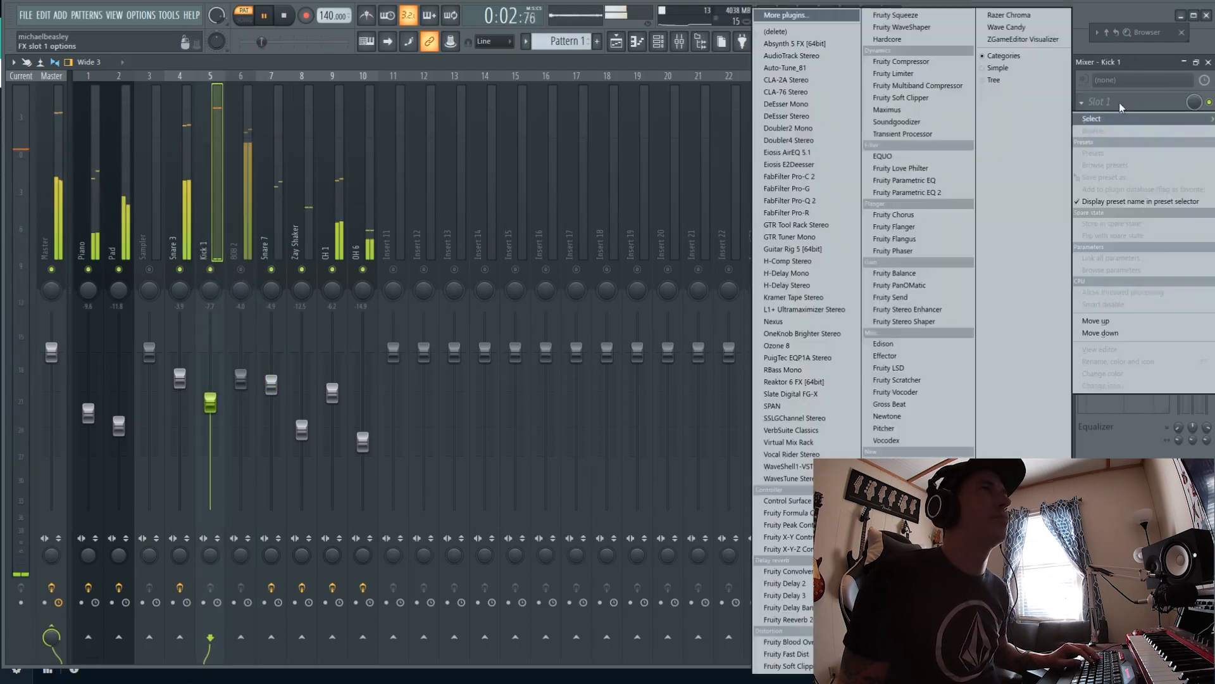
pyautogui.click(918, 193)
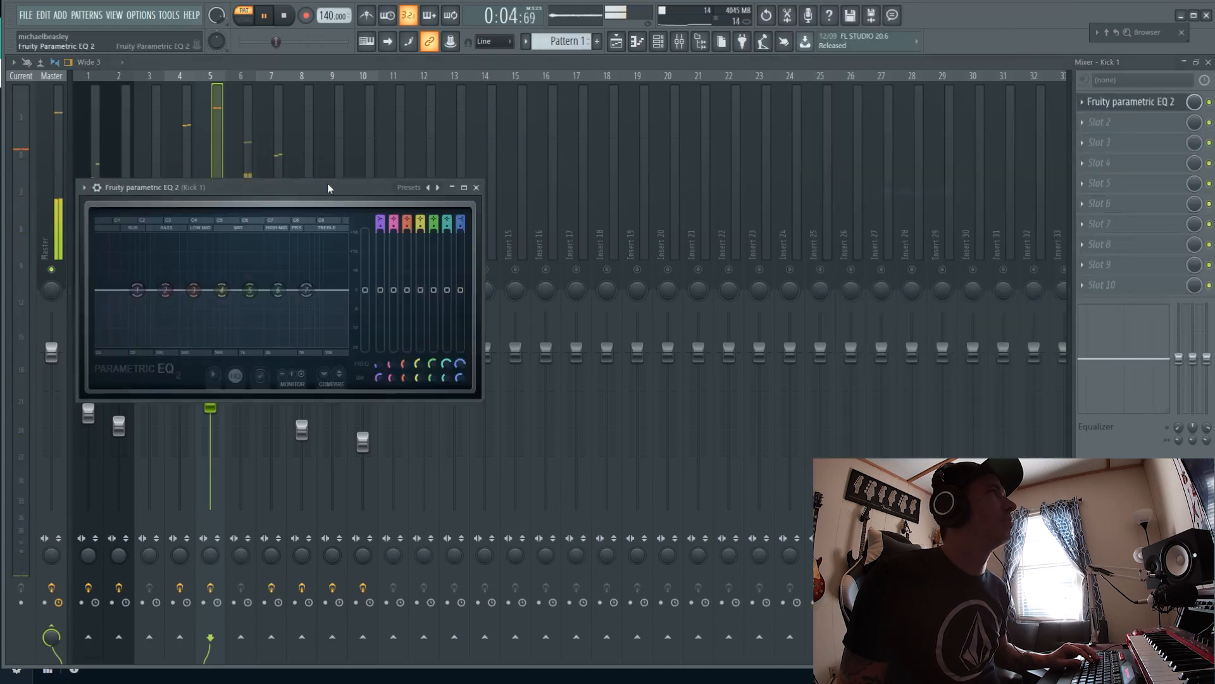
pyautogui.moveTo(484, 402); pyautogui.dragTo(712, 546)
pyautogui.moveTo(470, 188); pyautogui.dragTo(567, 108)
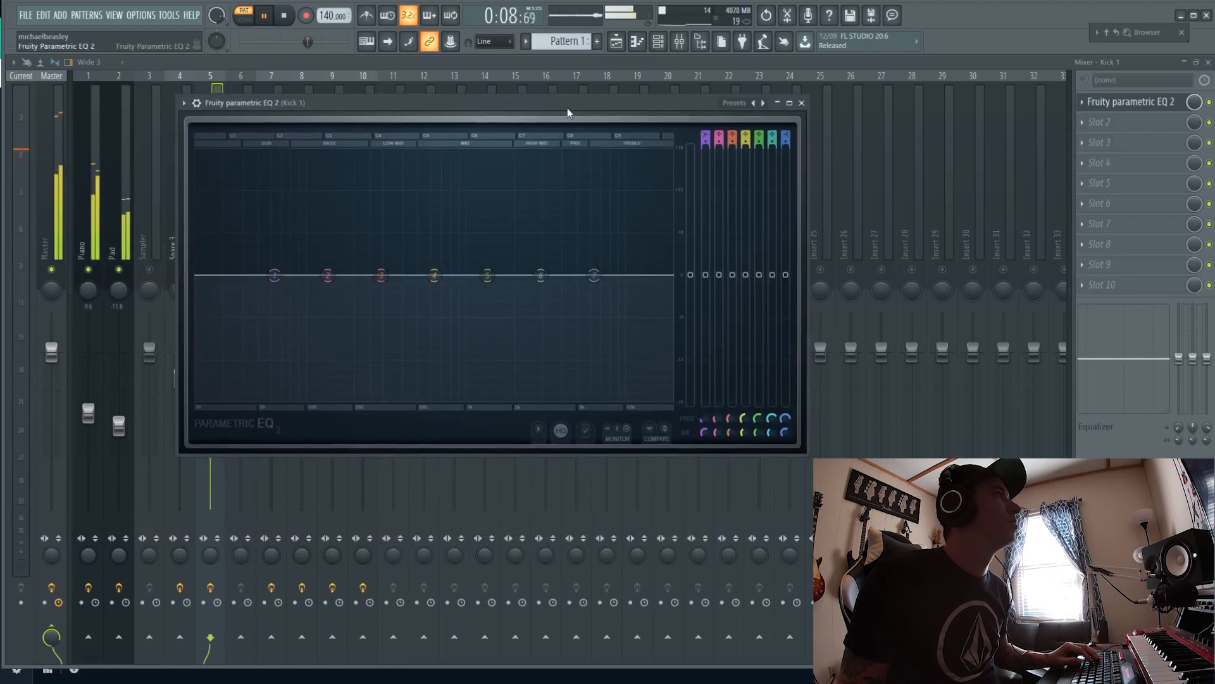
# Step: Cut Kick 1's sub lows with the band 1 low shelf at -18 dB, slightly below 35 Hz
pyautogui.moveTo(273, 278); pyautogui.dragTo(234, 407)
pyautogui.press('space')
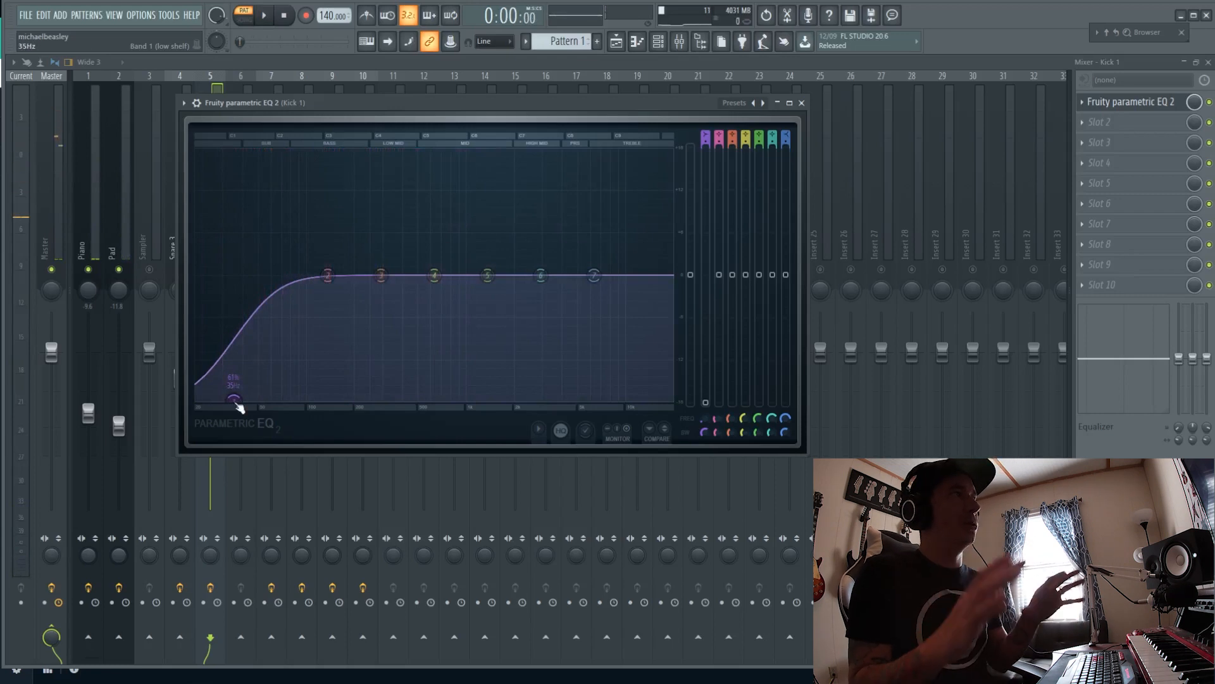
pyautogui.press('space')
pyautogui.moveTo(238, 408); pyautogui.dragTo(232, 399)
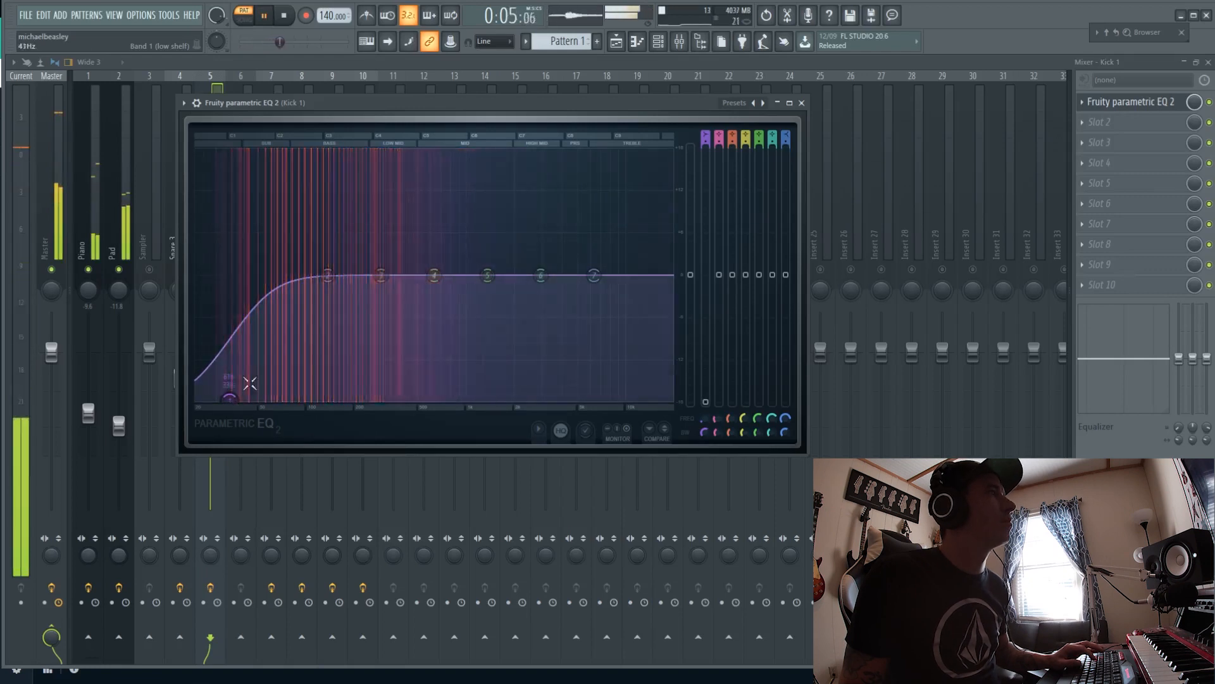
# Step: Boost Kick 1's EQ band 2 by about 4.4 dB near 77 Hz and cut the highs with band 7 at -18 dB near 1 kHz
pyautogui.moveTo(327, 275); pyautogui.dragTo(293, 249)
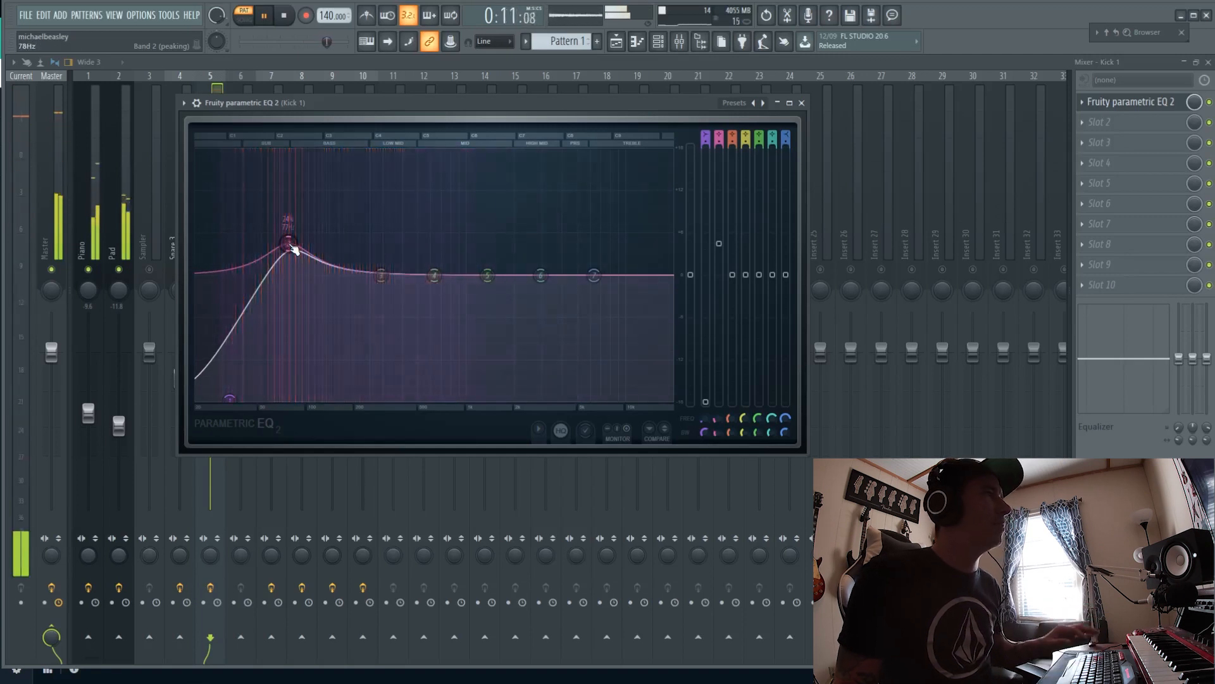
pyautogui.moveTo(295, 250); pyautogui.dragTo(288, 244)
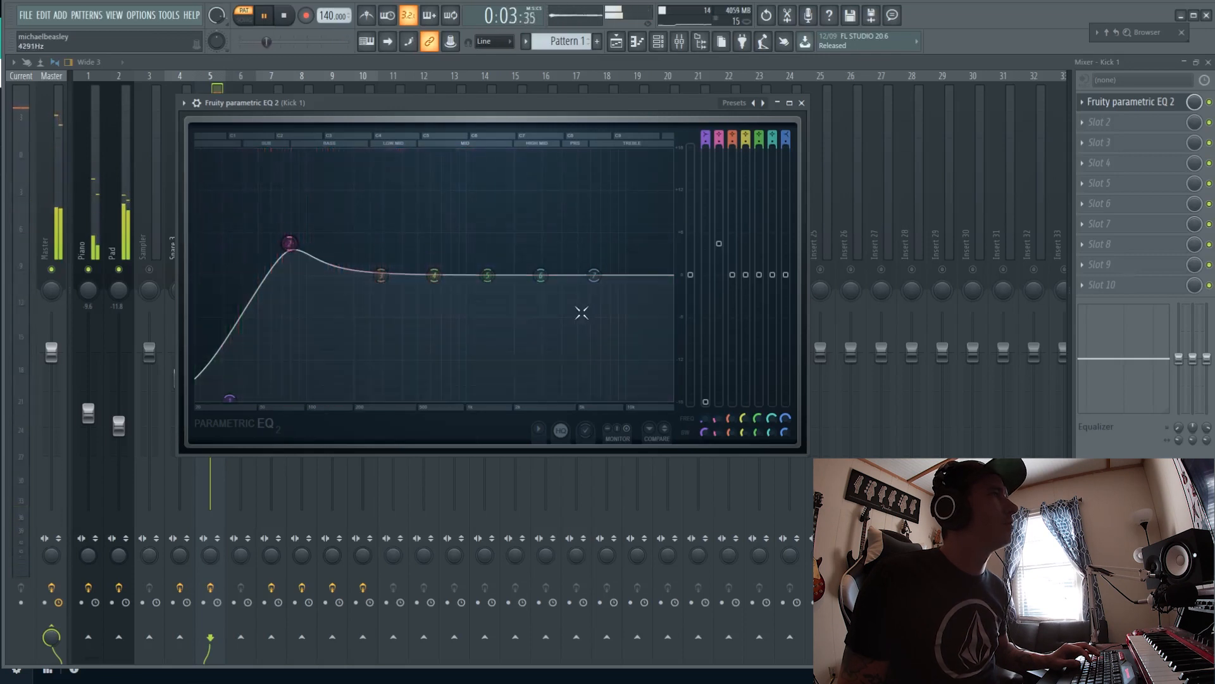
pyautogui.moveTo(599, 288); pyautogui.dragTo(479, 407)
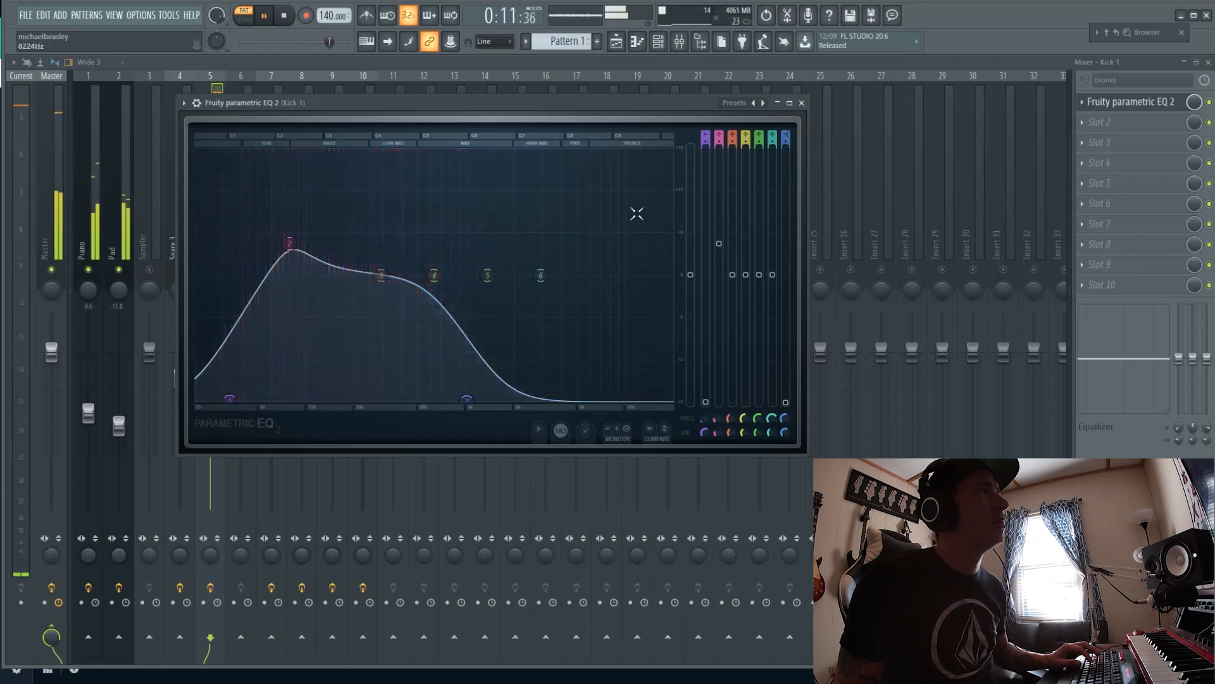
pyautogui.click(802, 103)
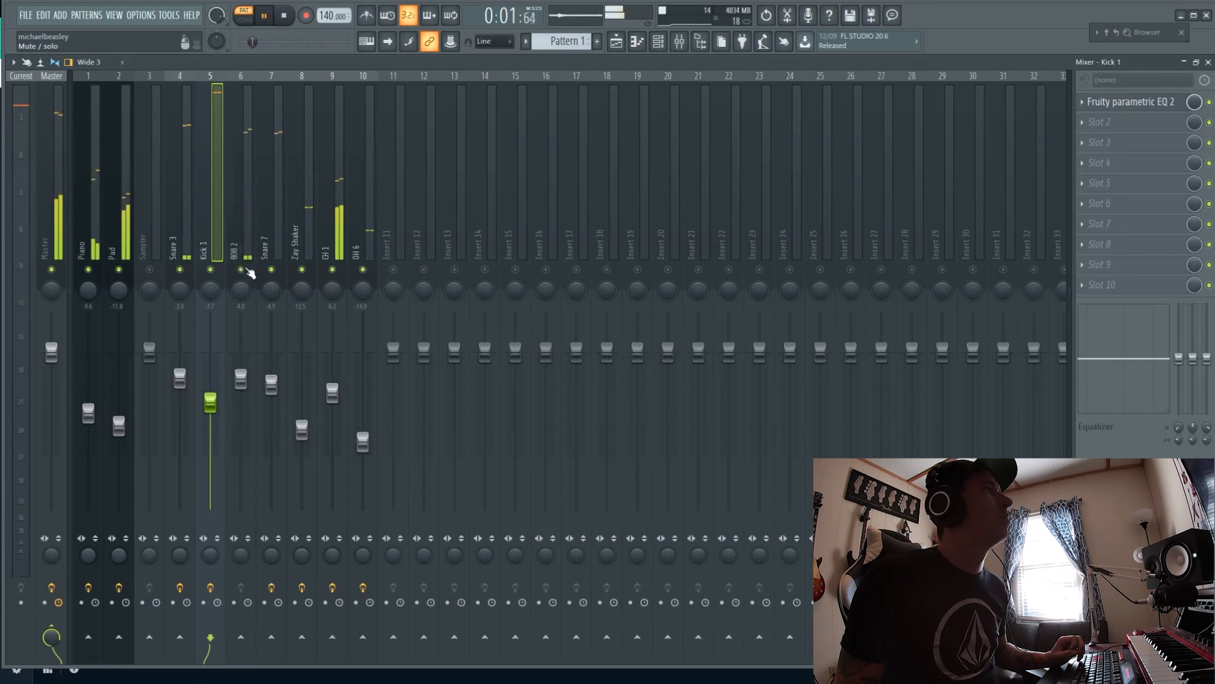
# Step: Slightly adjust the 808 2 track's volume and load Fruity Parametric EQ 2 into its first effect slot
pyautogui.moveTo(241, 378); pyautogui.dragTo(246, 387)
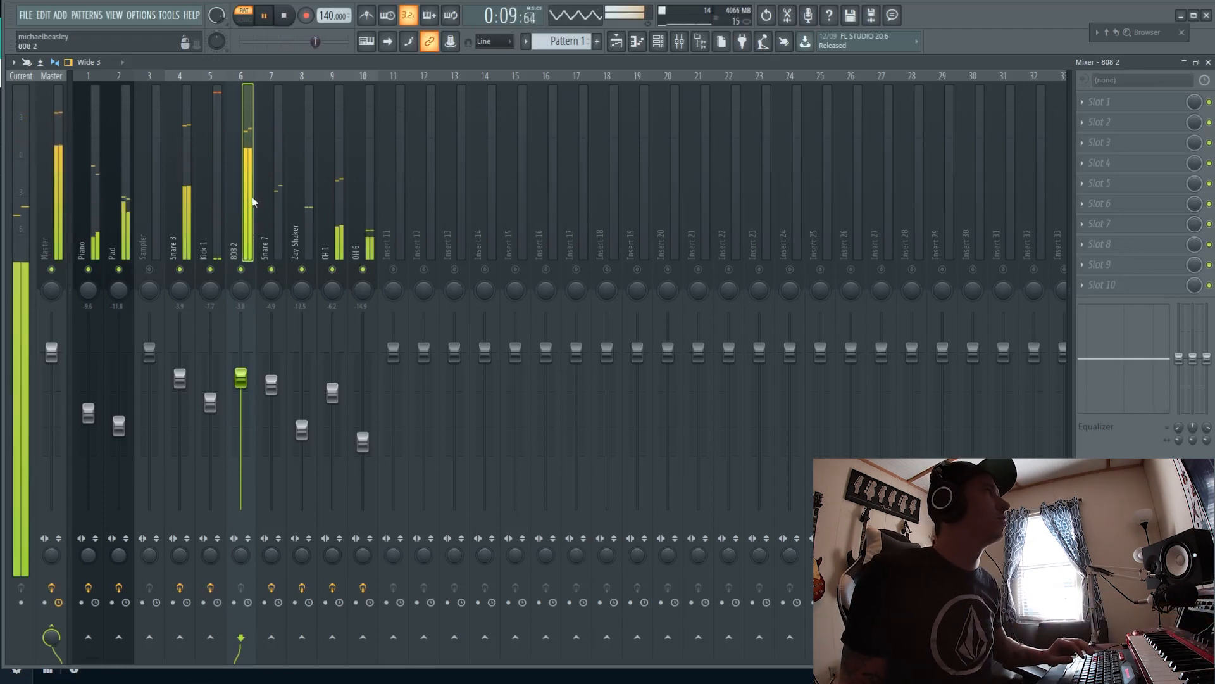
pyautogui.click(1126, 98)
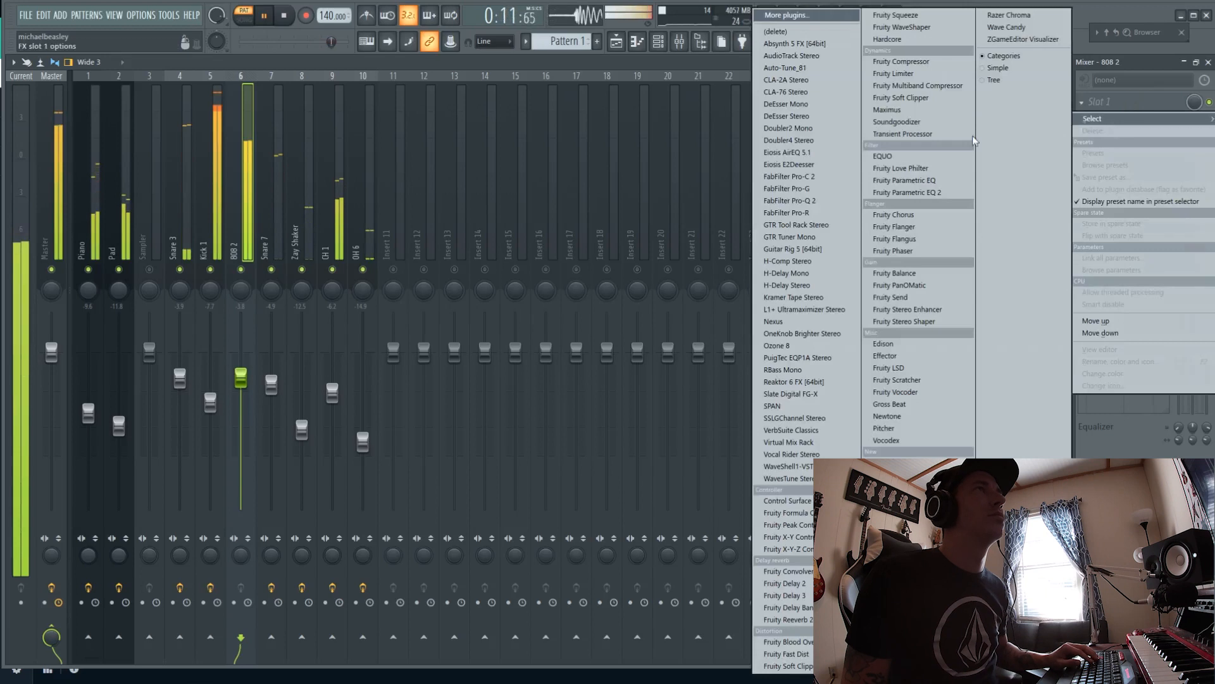
pyautogui.click(924, 193)
# Step: Shape the 808 2 EQ with a -18 dB band 1 low shelf near 20 Hz and a band 2 boost of about 4 dB near 130 Hz
pyautogui.moveTo(170, 323); pyautogui.dragTo(132, 378)
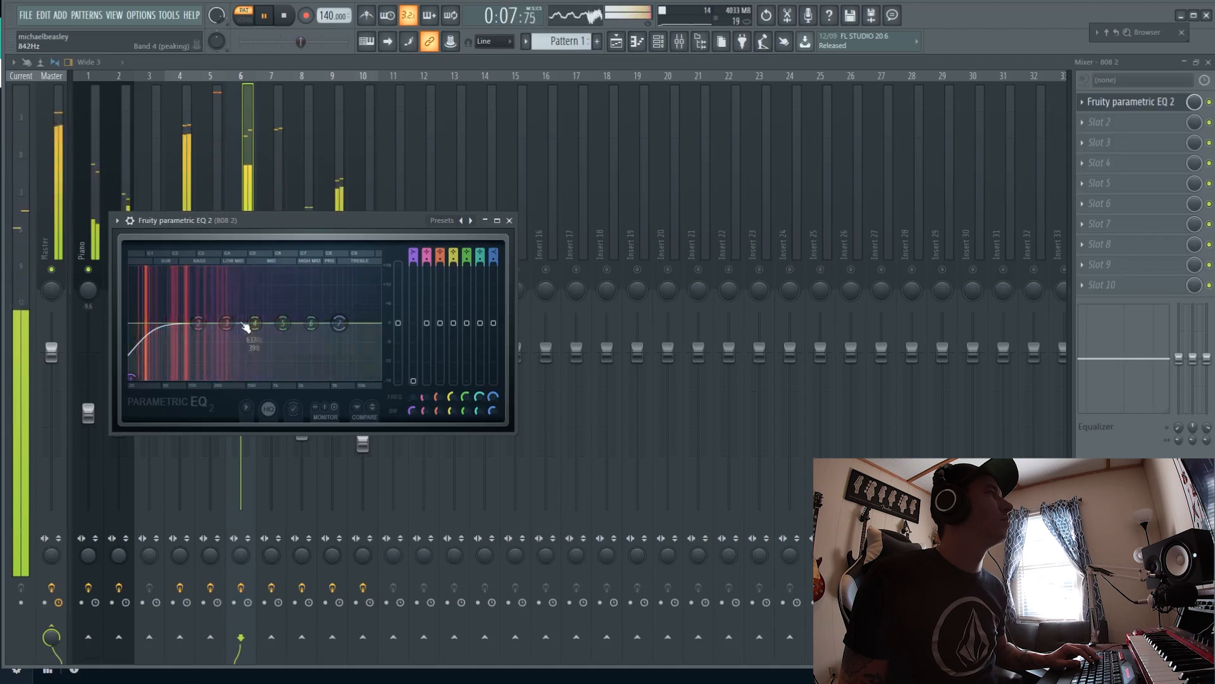
pyautogui.moveTo(184, 316); pyautogui.dragTo(200, 316)
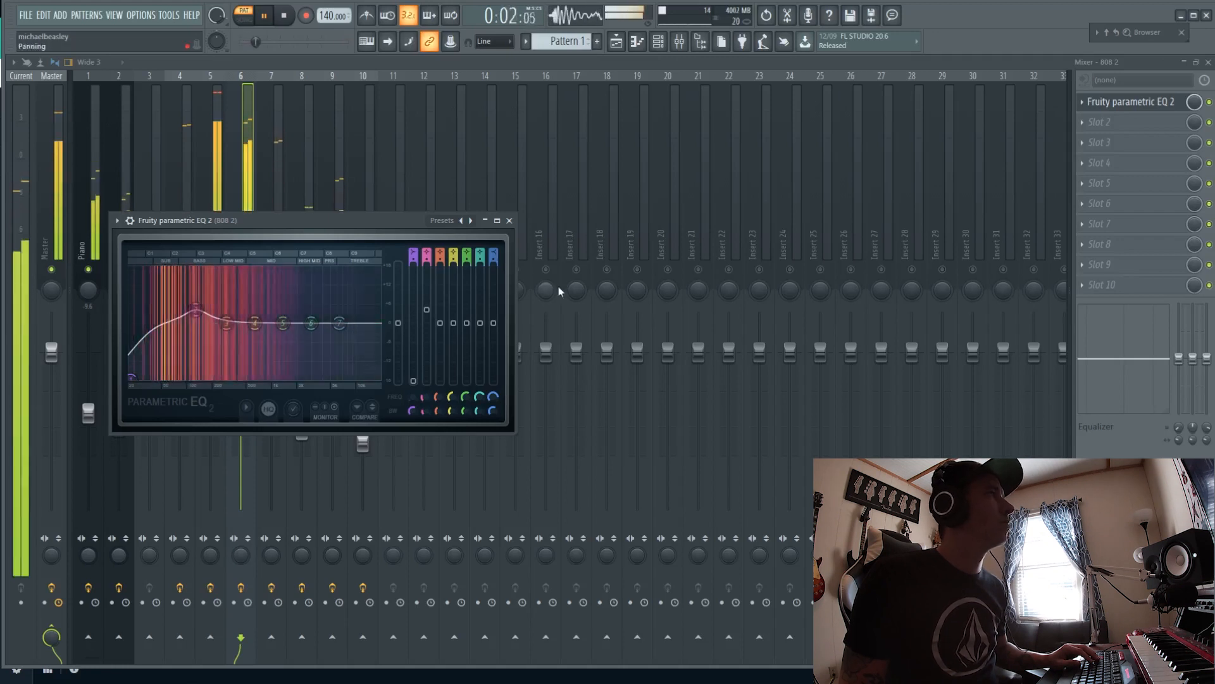
pyautogui.click(508, 221)
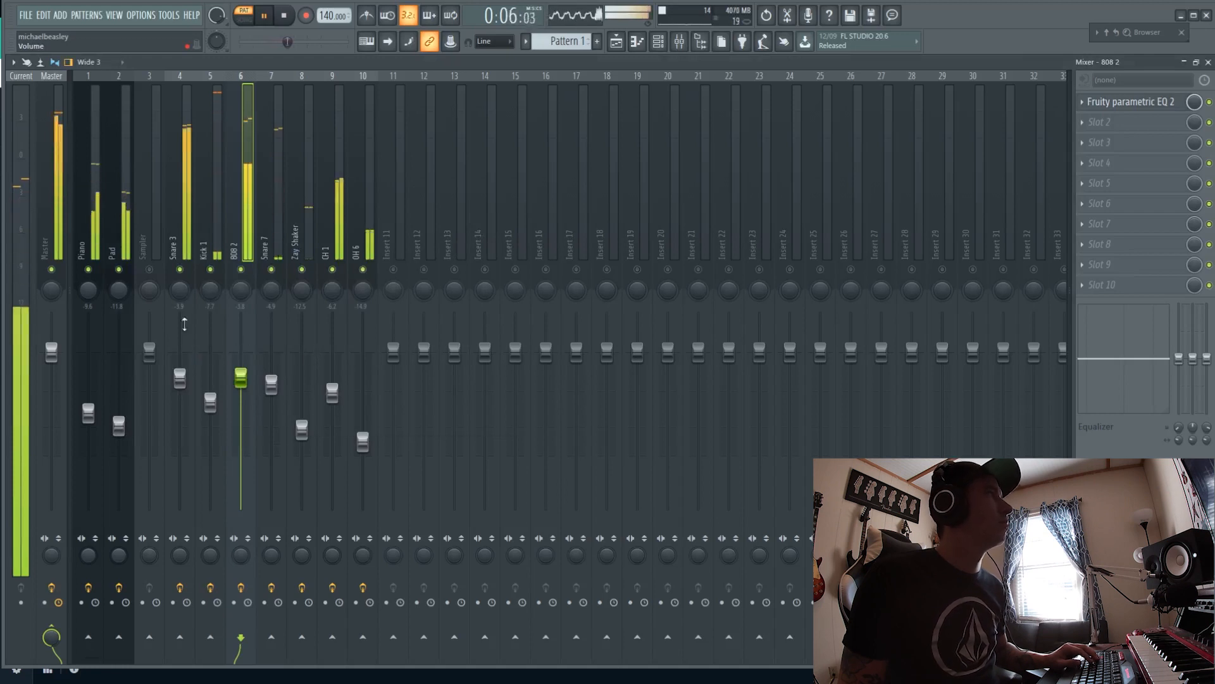
# Step: Lower the 808 2 track to -5.5 dB and load Fruity Parametric EQ 2 into the master track's second effect slot
pyautogui.moveTo(240, 388); pyautogui.dragTo(244, 395)
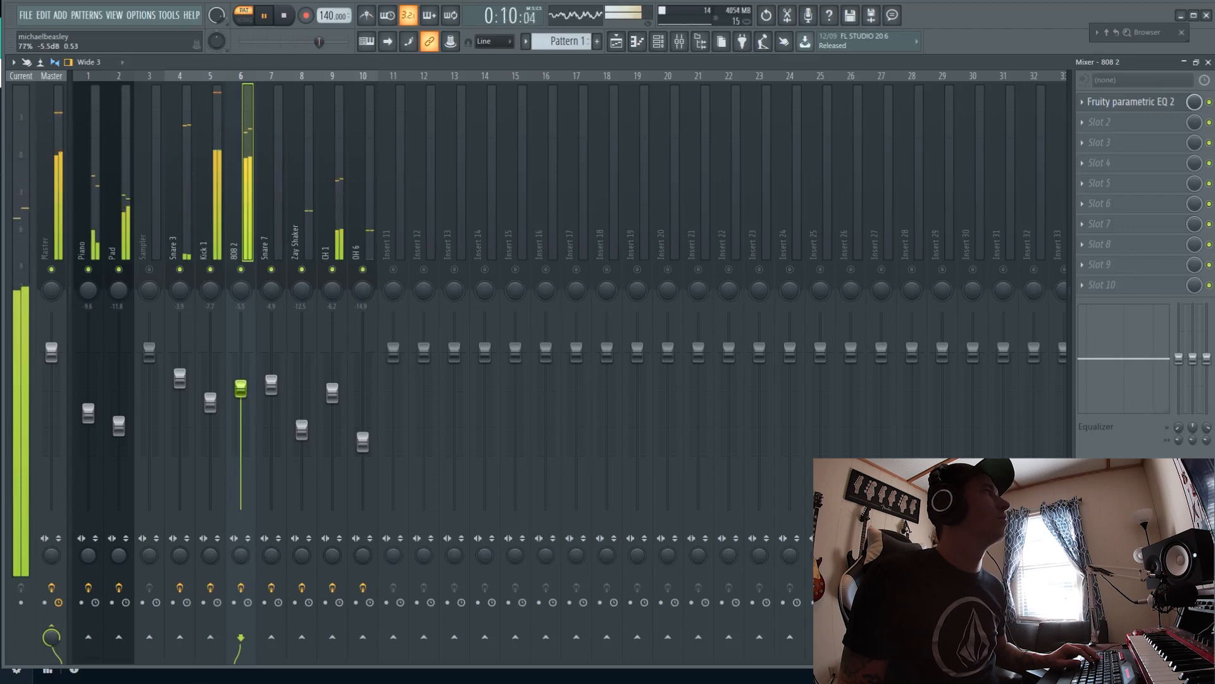
pyautogui.click(61, 223)
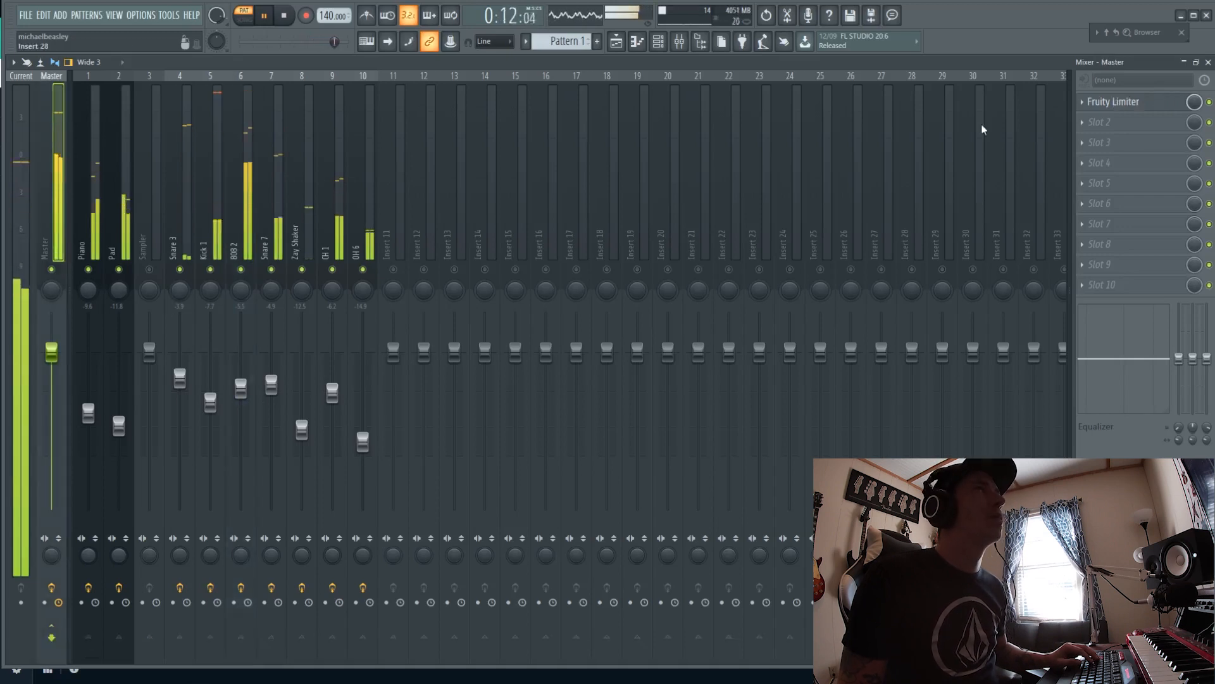
pyautogui.press('space')
pyautogui.click(1109, 125)
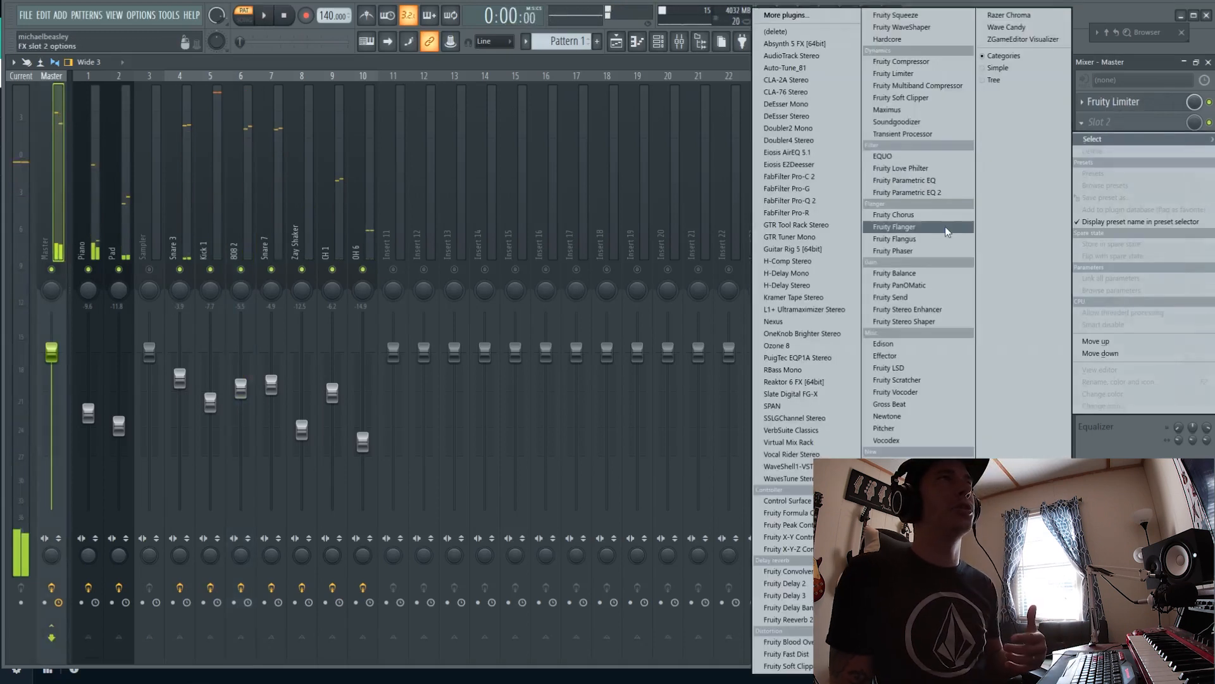
pyautogui.click(936, 193)
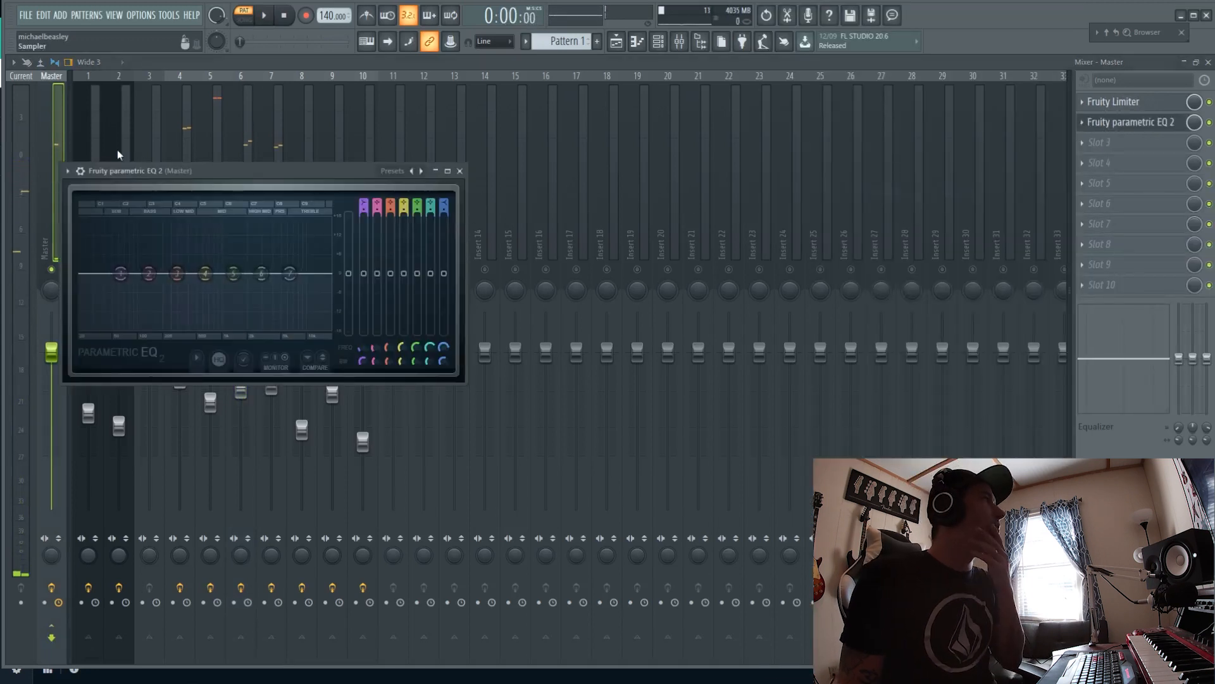
# Step: Apply the 20Hz + 18kHz cut preset to the master EQ and enlarge its window
pyautogui.click(67, 172)
pyautogui.moveTo(145, 227)
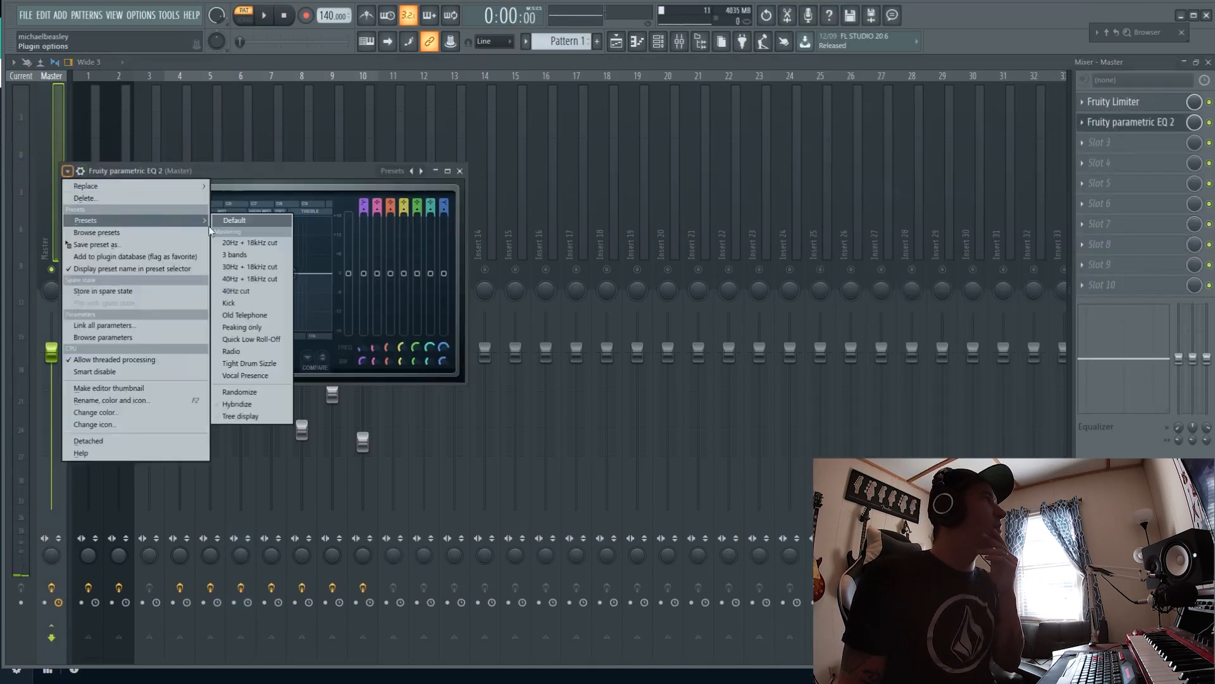
pyautogui.click(253, 244)
pyautogui.moveTo(297, 171); pyautogui.dragTo(614, 126)
pyautogui.moveTo(782, 340); pyautogui.dragTo(984, 540)
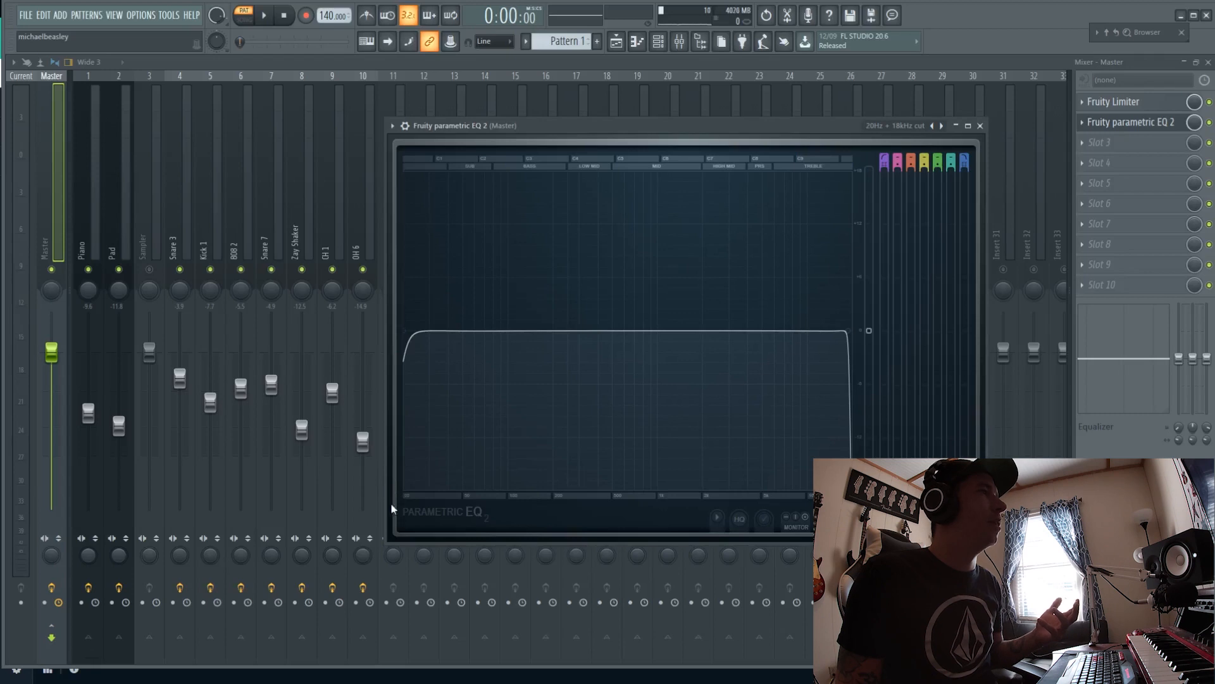
pyautogui.moveTo(385, 542); pyautogui.dragTo(247, 558)
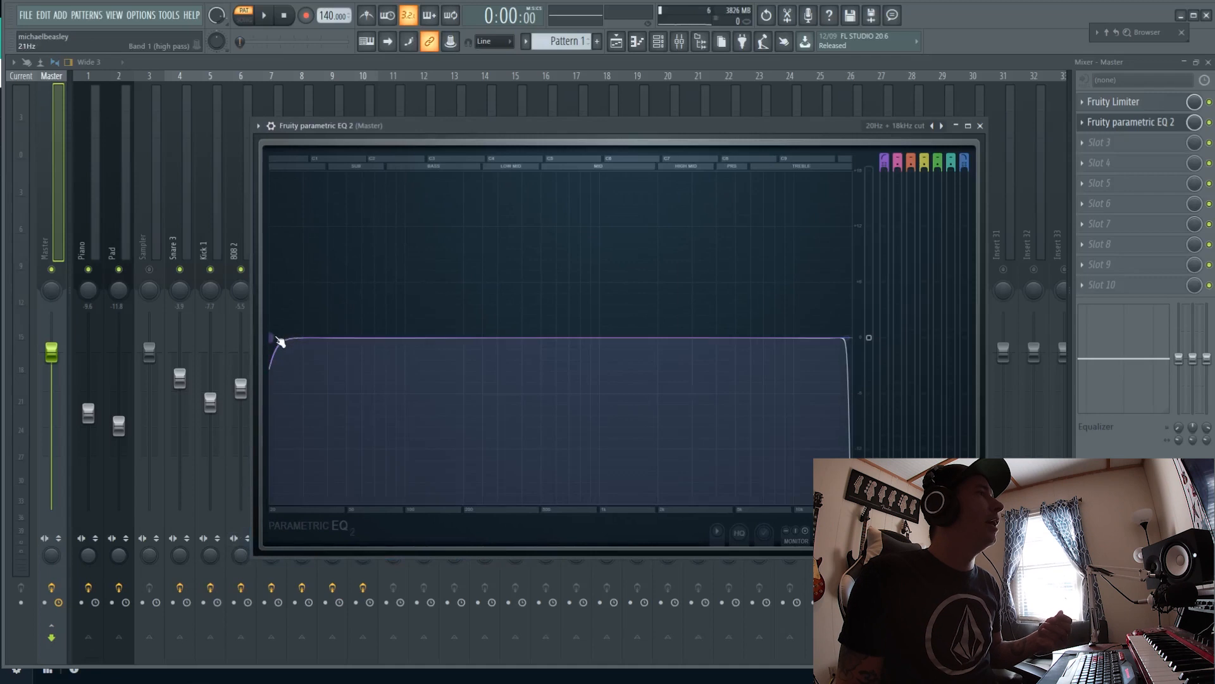
# Step: Isolate the master's midrange by moving the band 1 high pass to about 587 Hz and the high cut into the high mids
pyautogui.moveTo(272, 338); pyautogui.dragTo(540, 338)
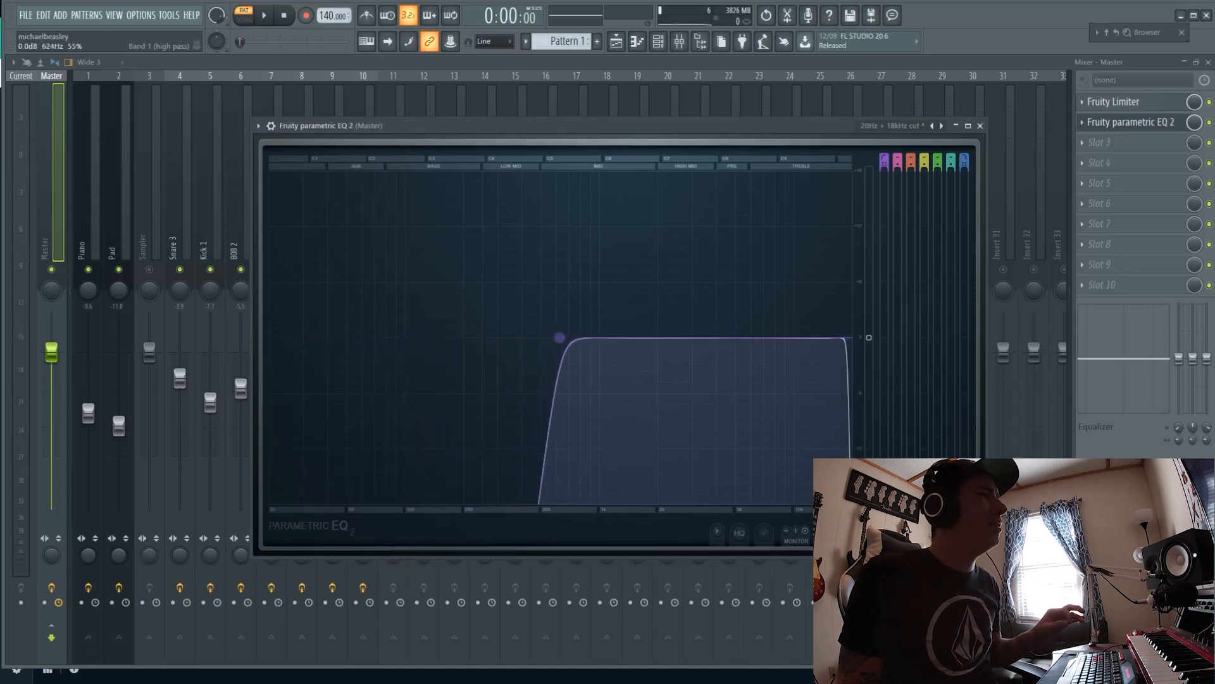
pyautogui.moveTo(861, 346); pyautogui.dragTo(714, 337)
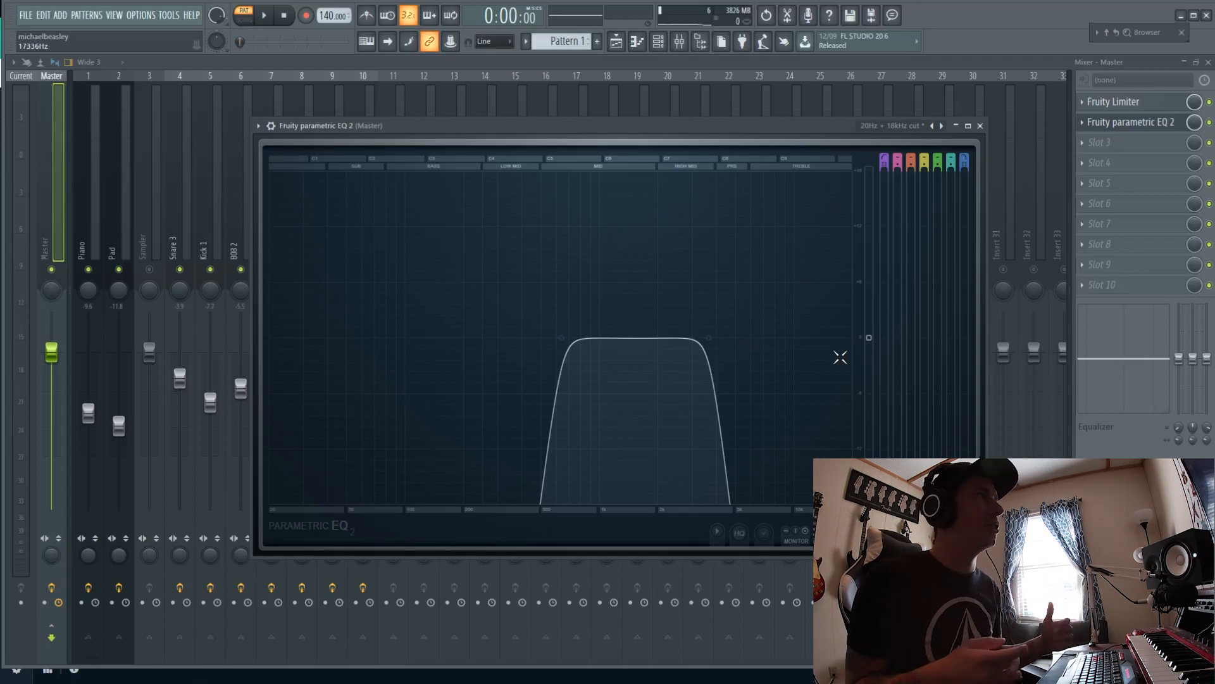
pyautogui.press('space')
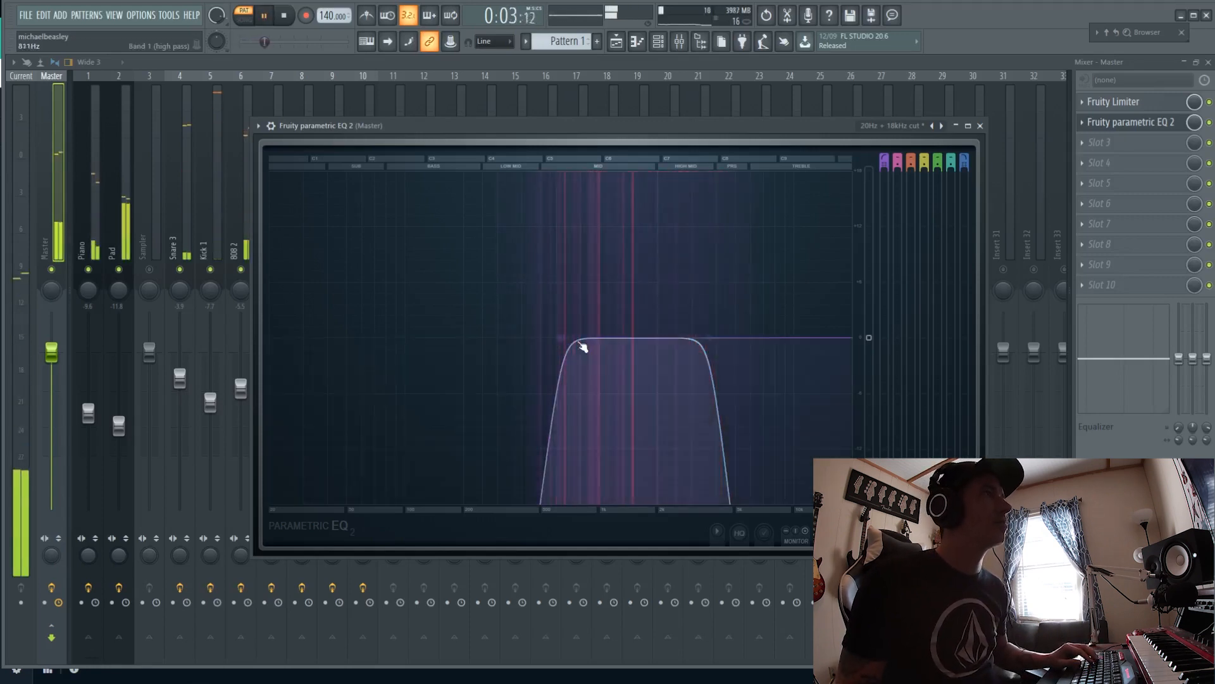
pyautogui.moveTo(568, 342); pyautogui.dragTo(560, 343)
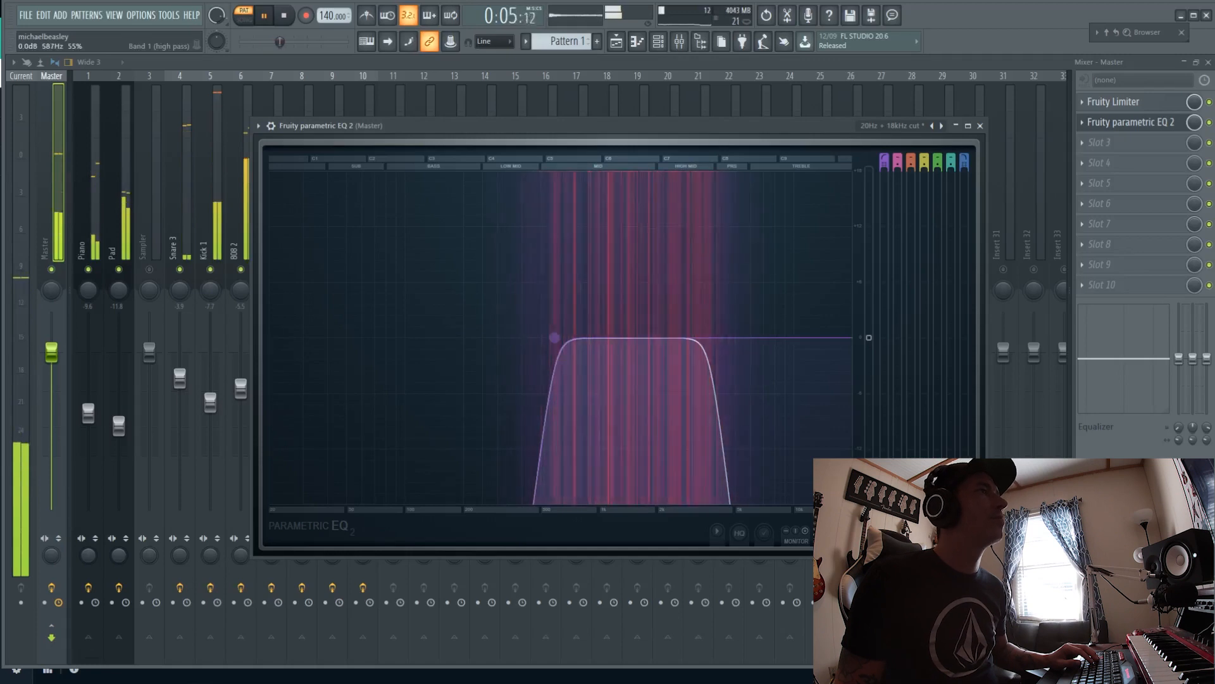
pyautogui.click(272, 63)
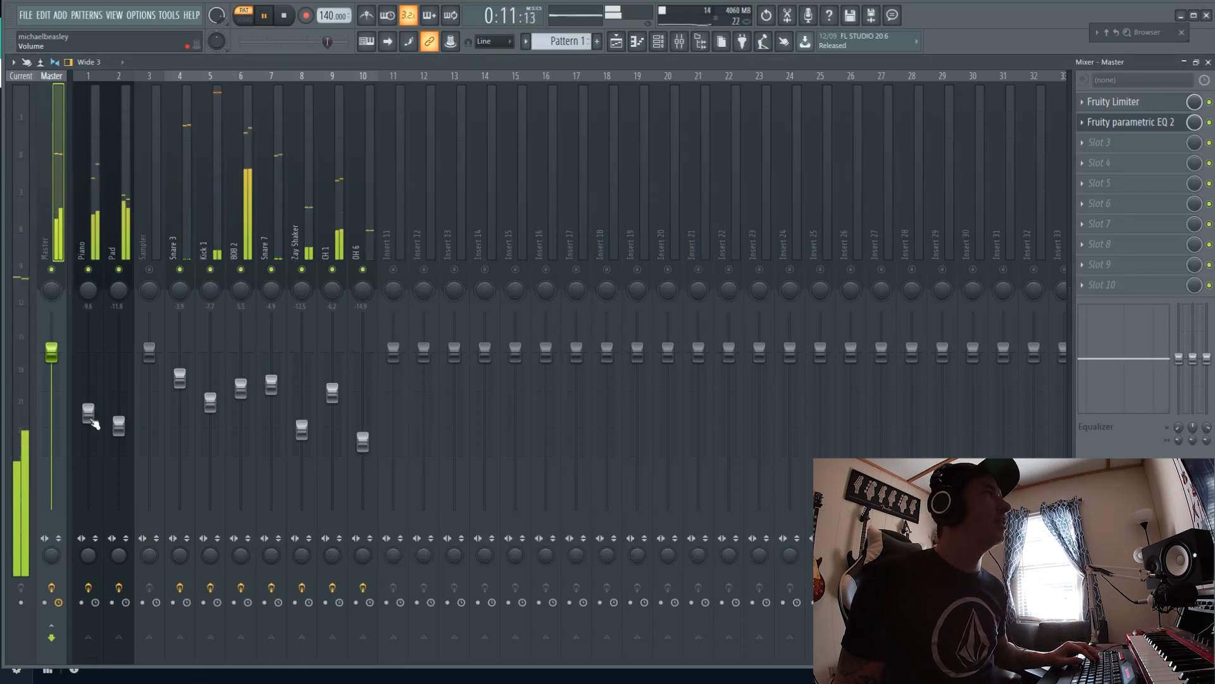
pyautogui.press('space')
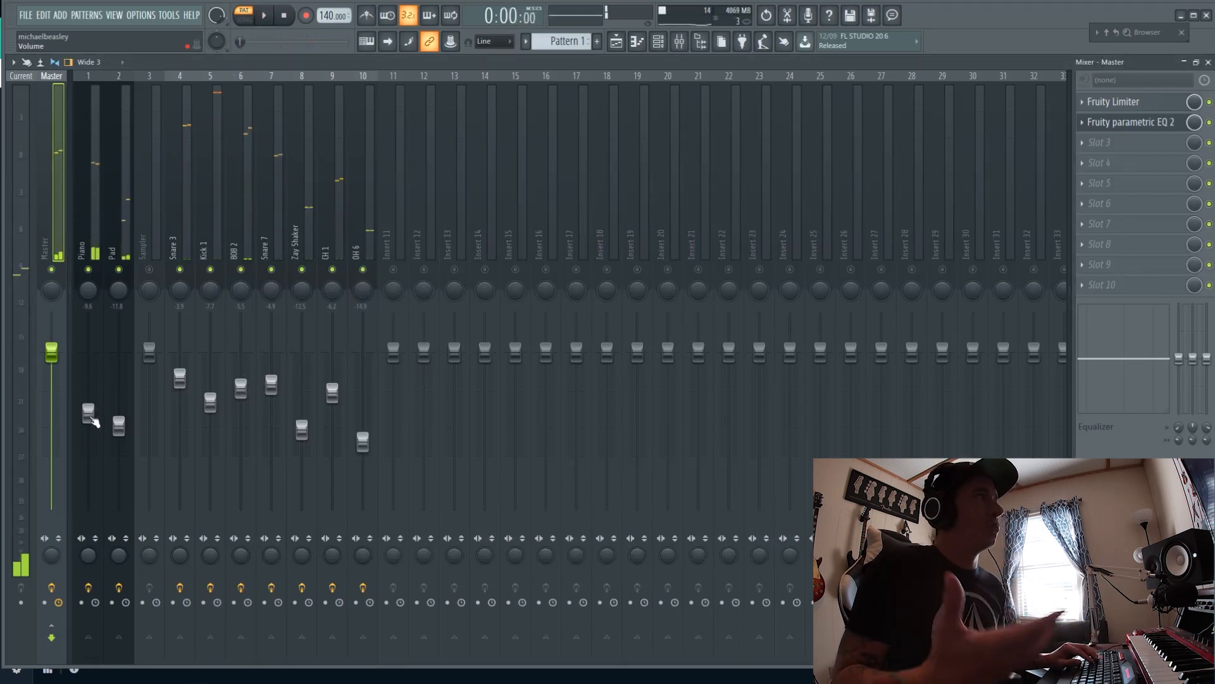
# Step: Lower the Piano track to about -11.4 dB and the Pad track to -12.4 dB
pyautogui.moveTo(92, 419); pyautogui.dragTo(119, 428)
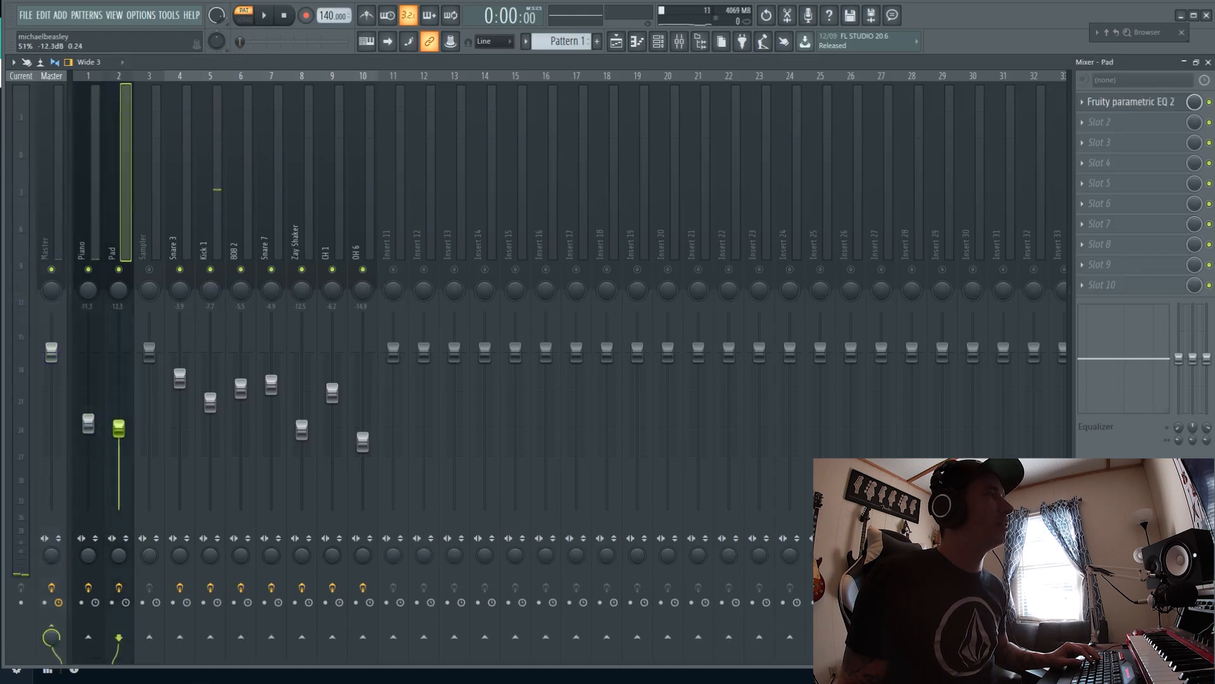
pyautogui.press('space')
pyautogui.click(88, 424)
pyautogui.moveTo(88, 426); pyautogui.dragTo(116, 429)
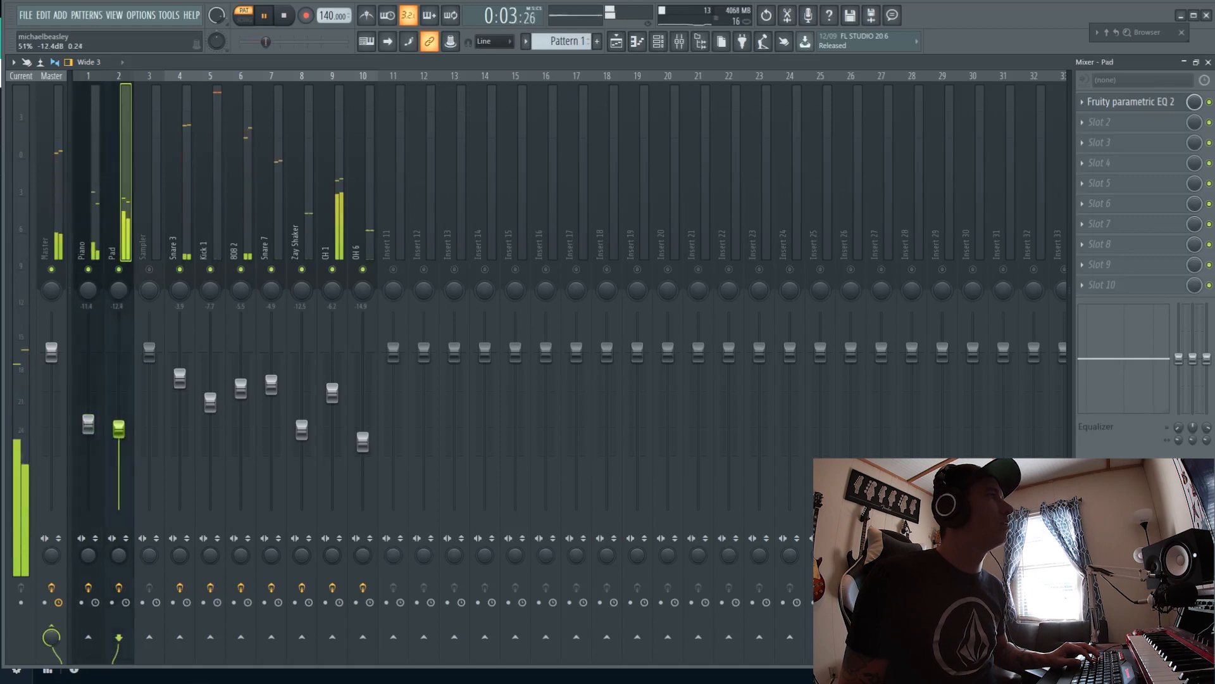
# Step: Raise 808 2, lower Kick 1, and set Snare 3 to -4.0 dB, OH 6 to -15.0 dB and Pad to about -13.4 dB
pyautogui.moveTo(239, 389); pyautogui.dragTo(180, 380)
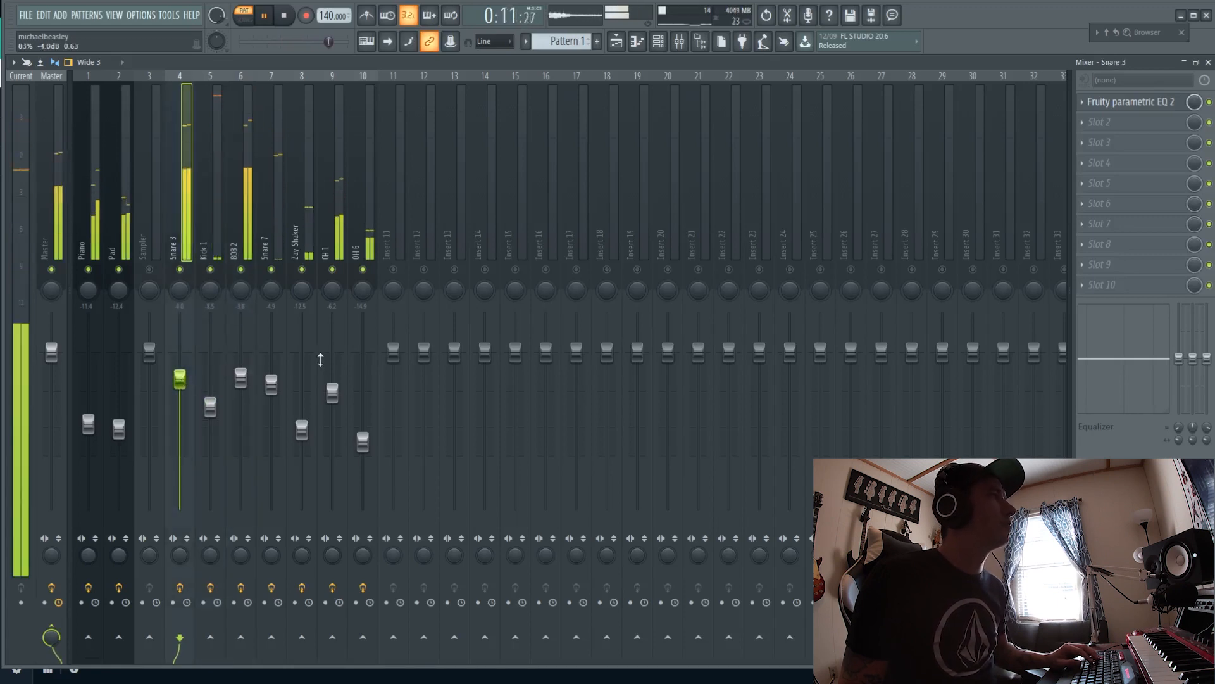
pyautogui.moveTo(364, 446); pyautogui.dragTo(364, 447)
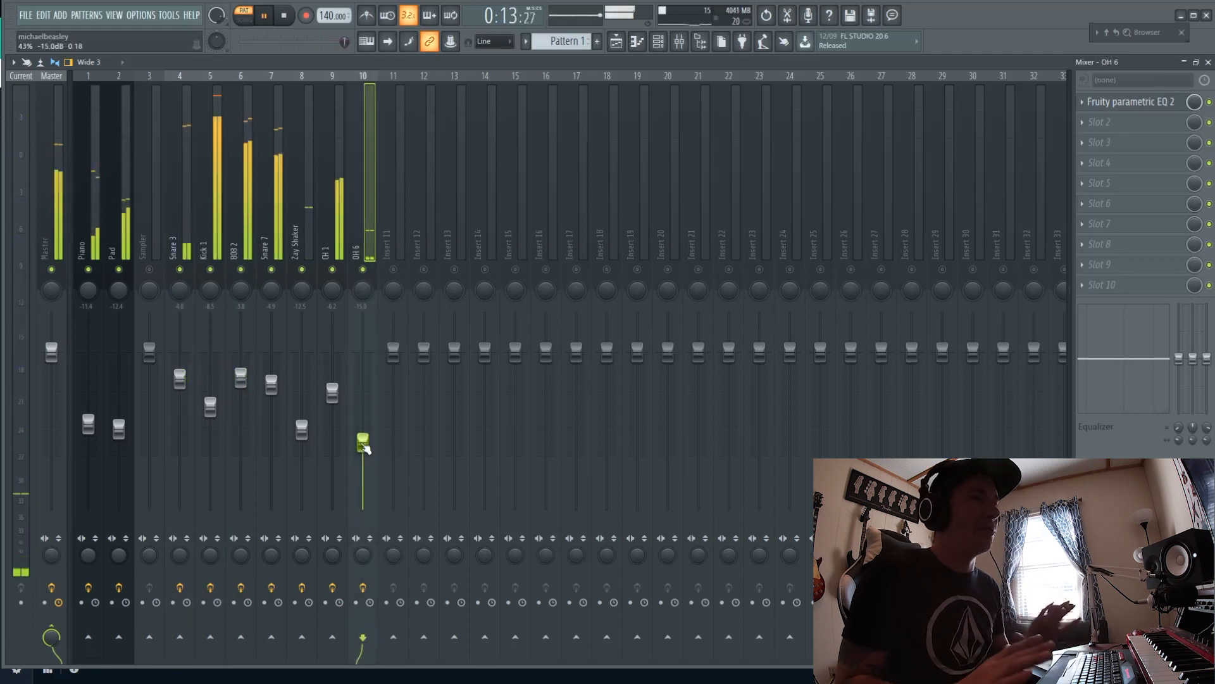
pyautogui.moveTo(118, 429); pyautogui.dragTo(119, 437)
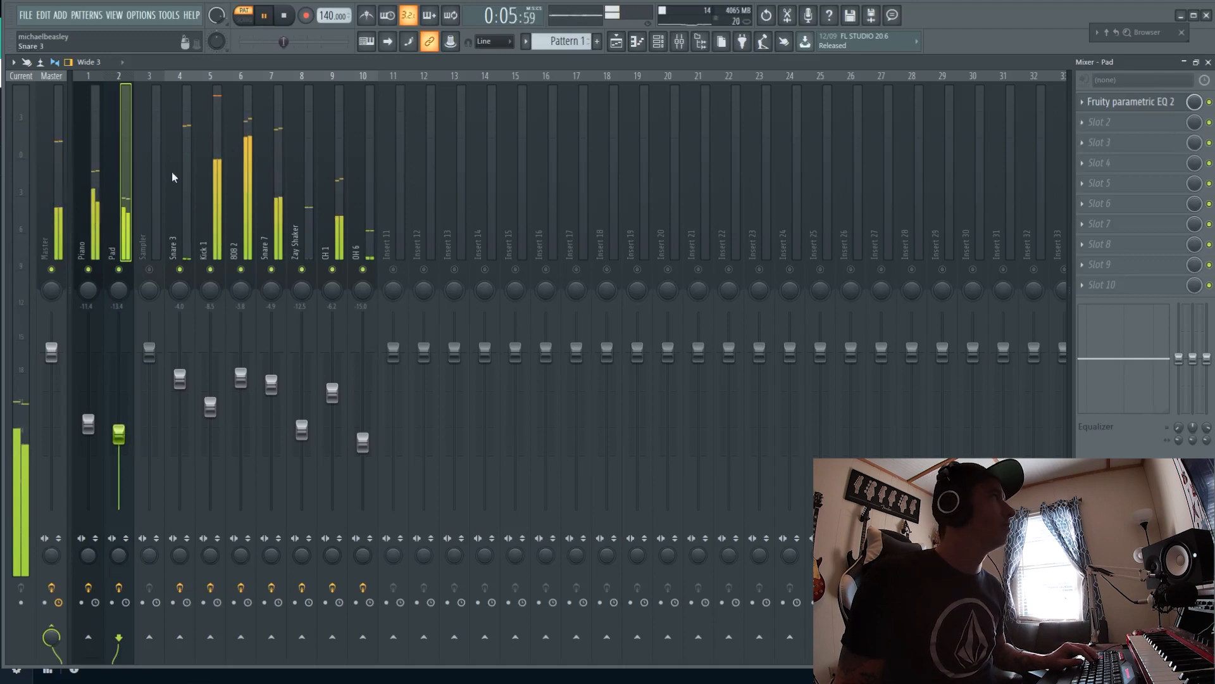
# Step: Bypass Fruity Parametric EQ 2 on the master track and replay the pattern to check the full-range mix
pyautogui.click(54, 207)
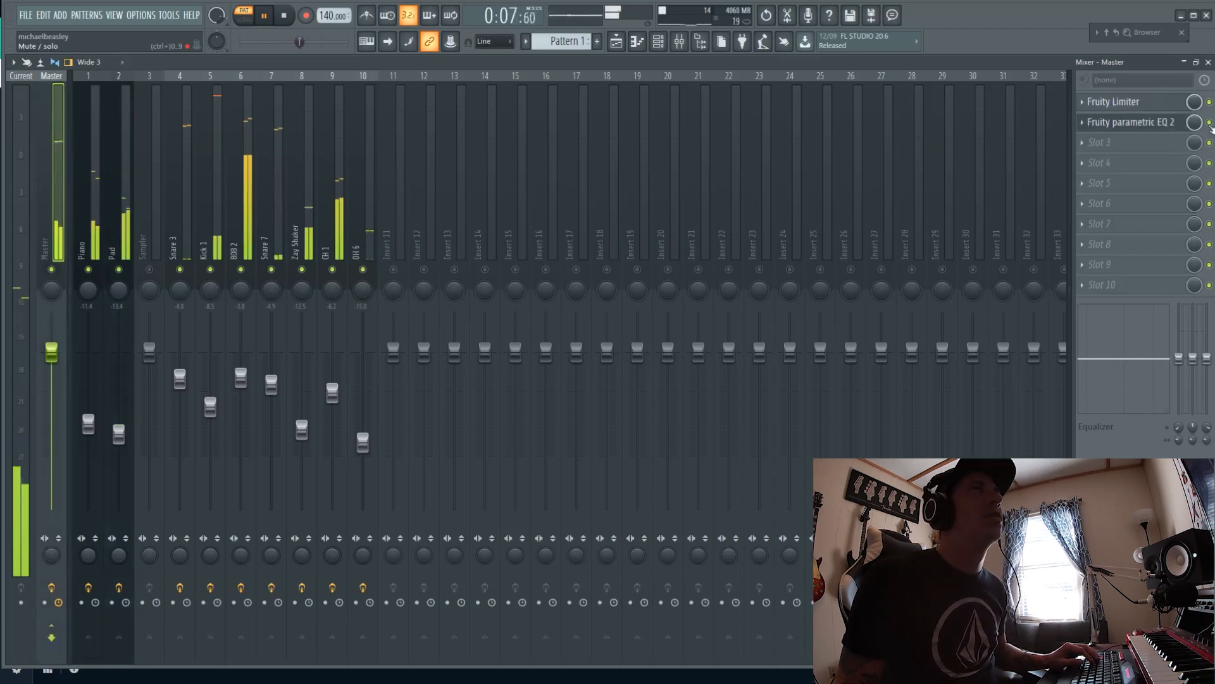
pyautogui.click(1209, 122)
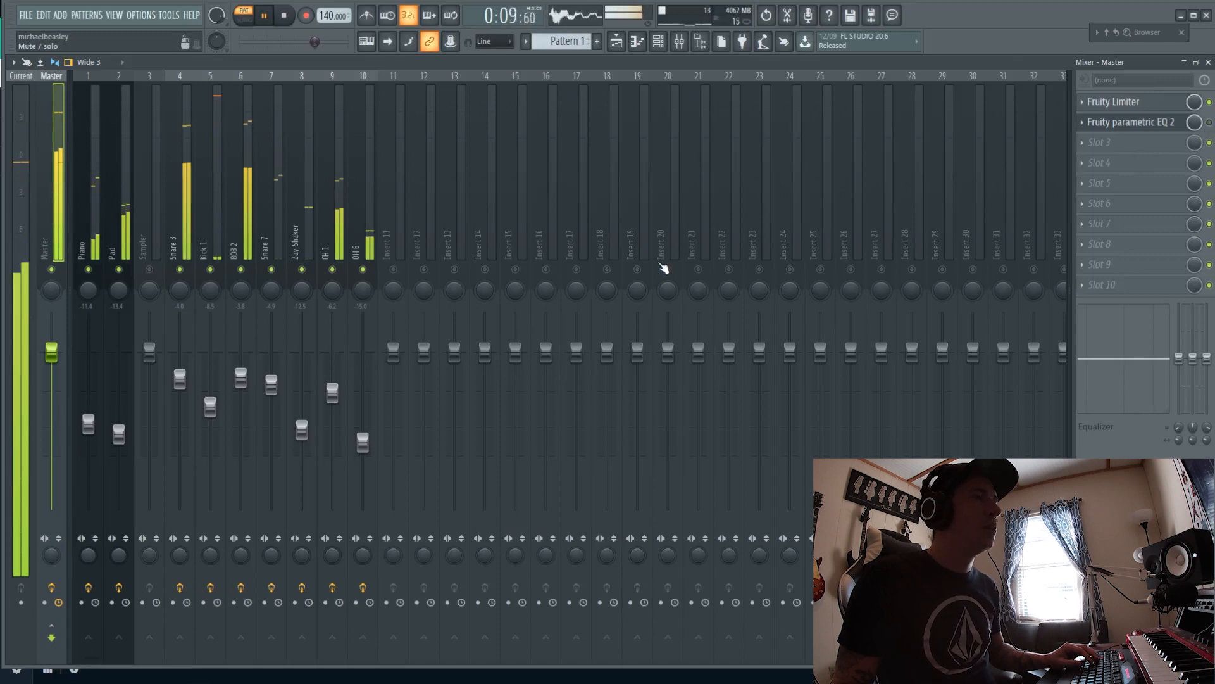
pyautogui.press('space')
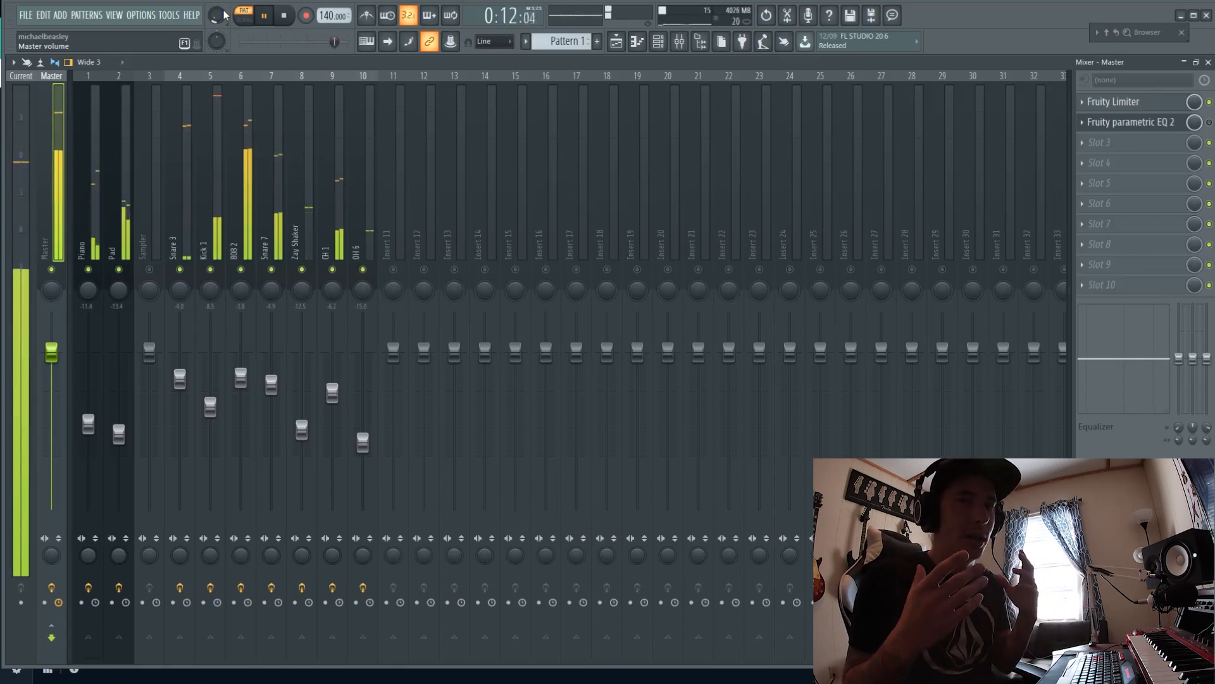
pyautogui.press('space')
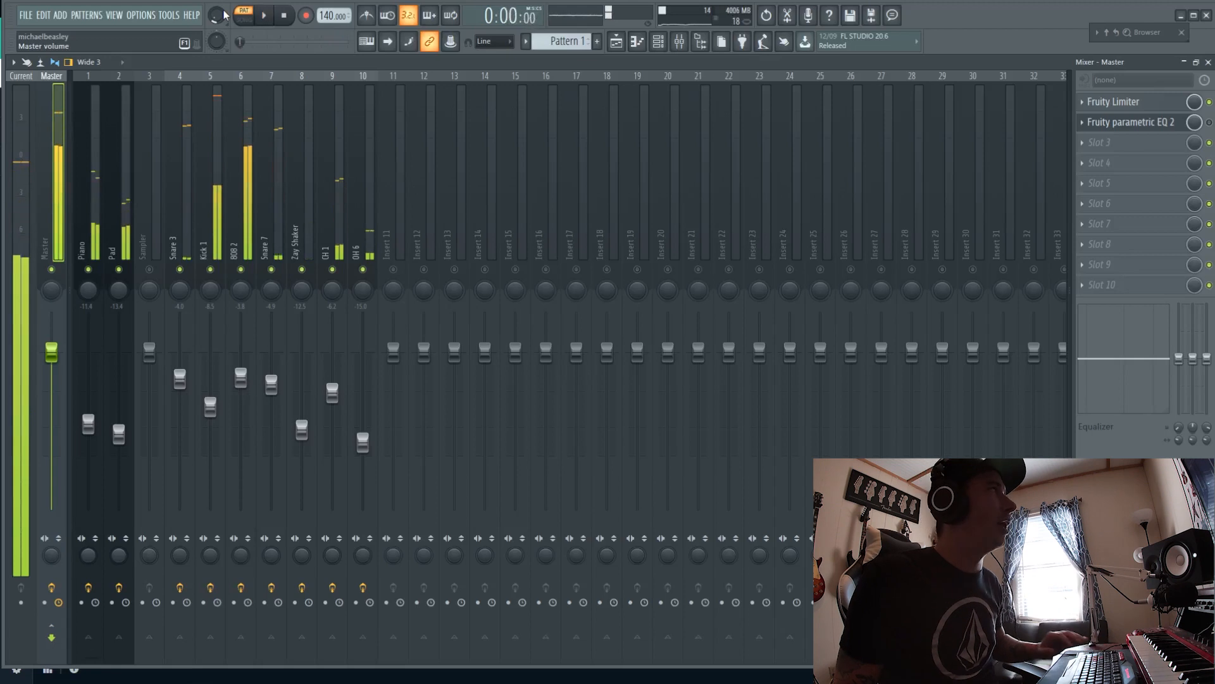
pyautogui.rightClick(222, 10)
pyautogui.click(231, 17)
pyautogui.press('space')
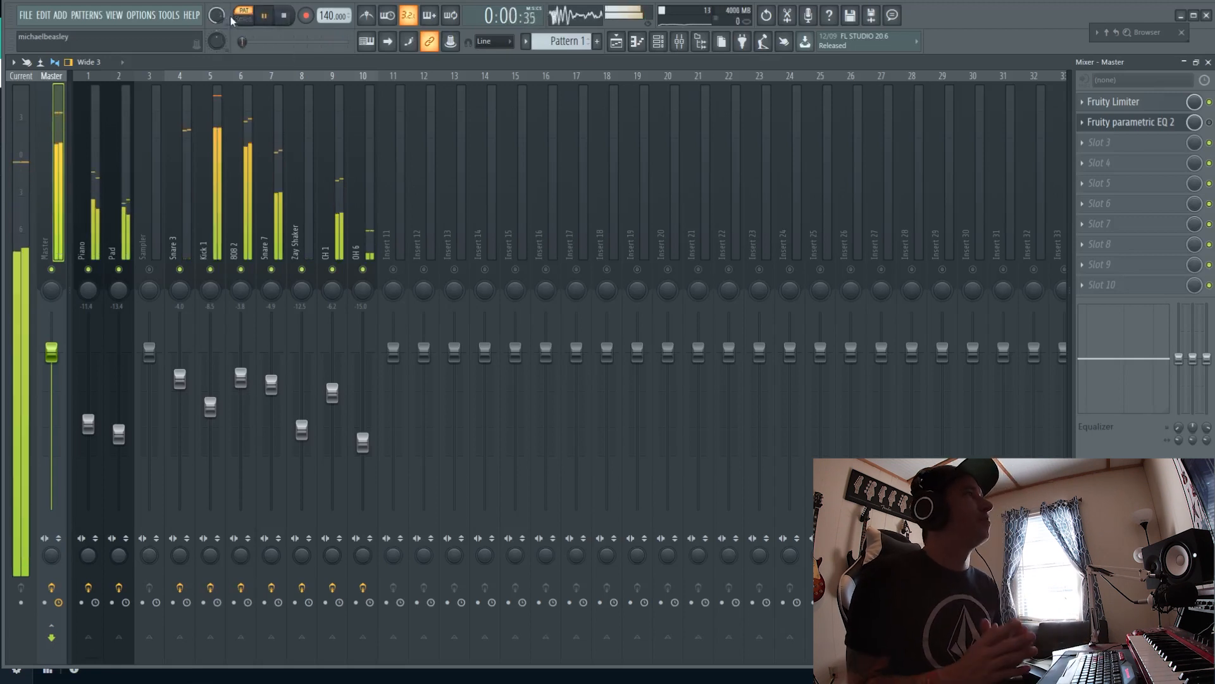